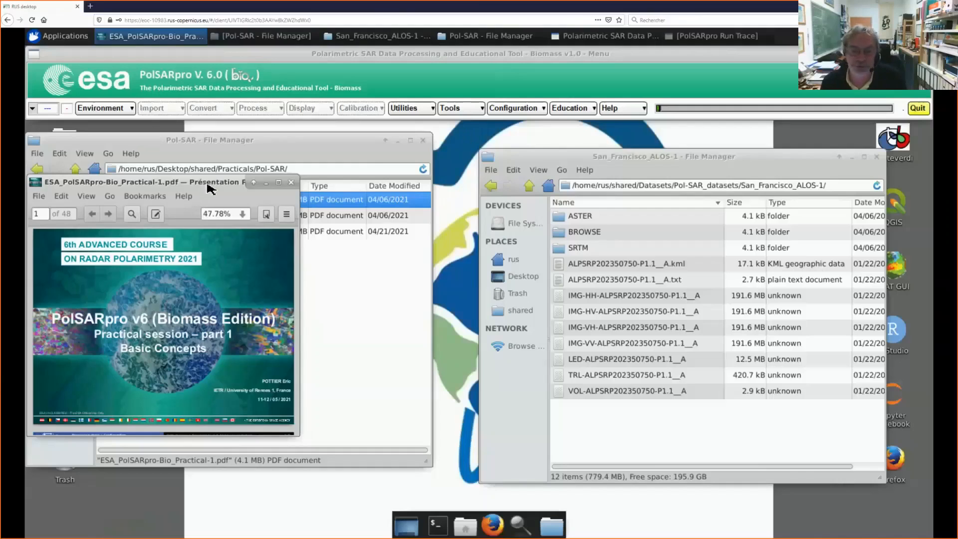
# Step: Read through ESA_PolSARpro-Bio_Practical-1.pdf from the title slide to the data processing chain diagram on page 3
pyautogui.moveTo(231, 189); pyautogui.dragTo(322, 270)
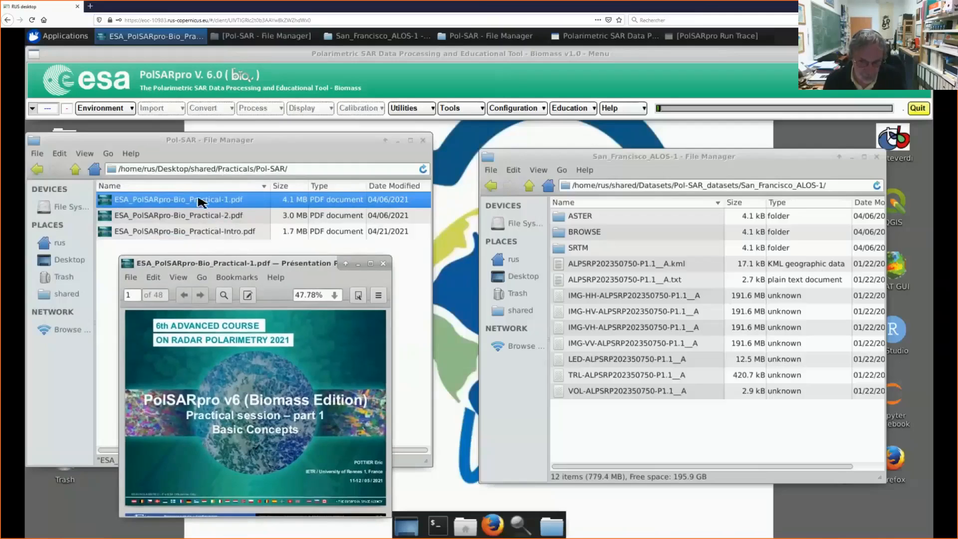
pyautogui.moveTo(223, 269); pyautogui.dragTo(205, 260)
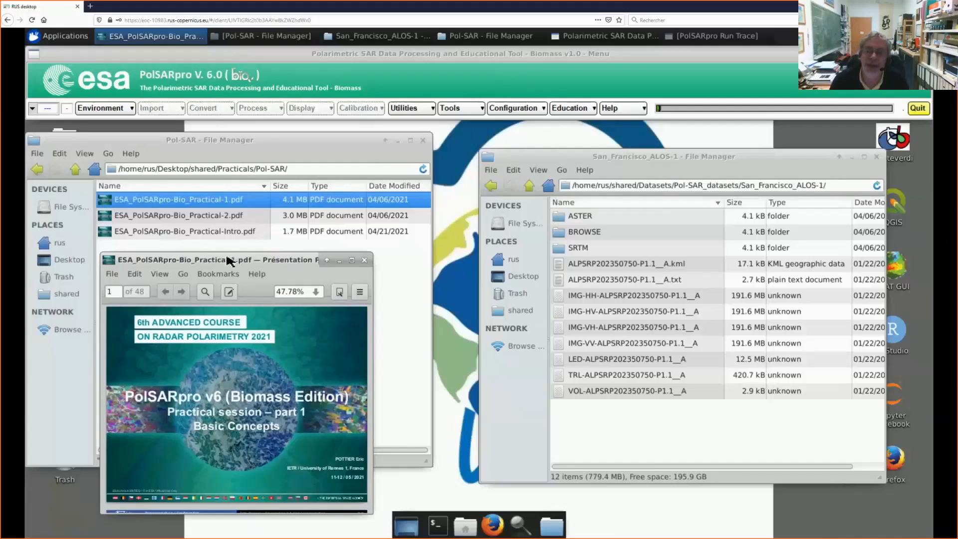
pyautogui.moveTo(234, 259); pyautogui.dragTo(275, 166)
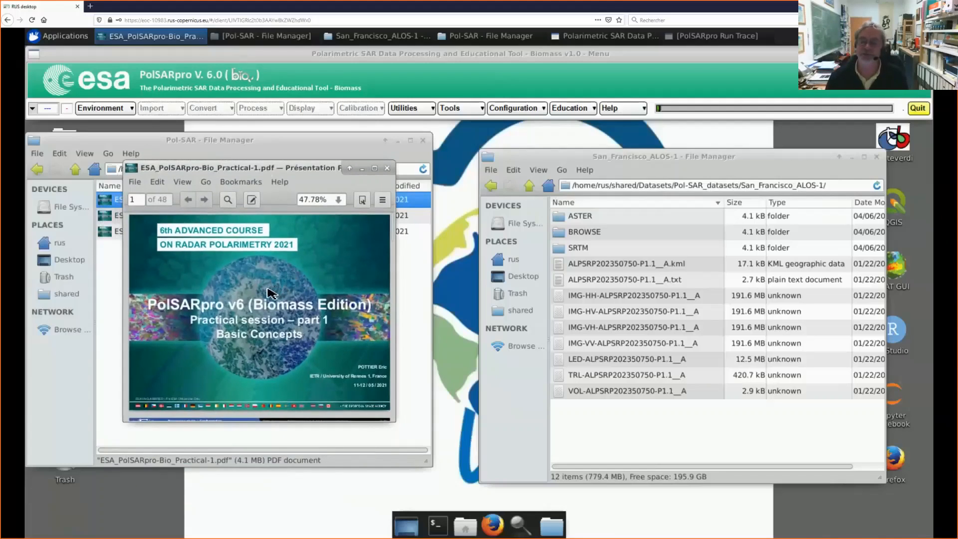
pyautogui.scroll(-1, 279, 297)
pyautogui.scroll(-4, 300, 301)
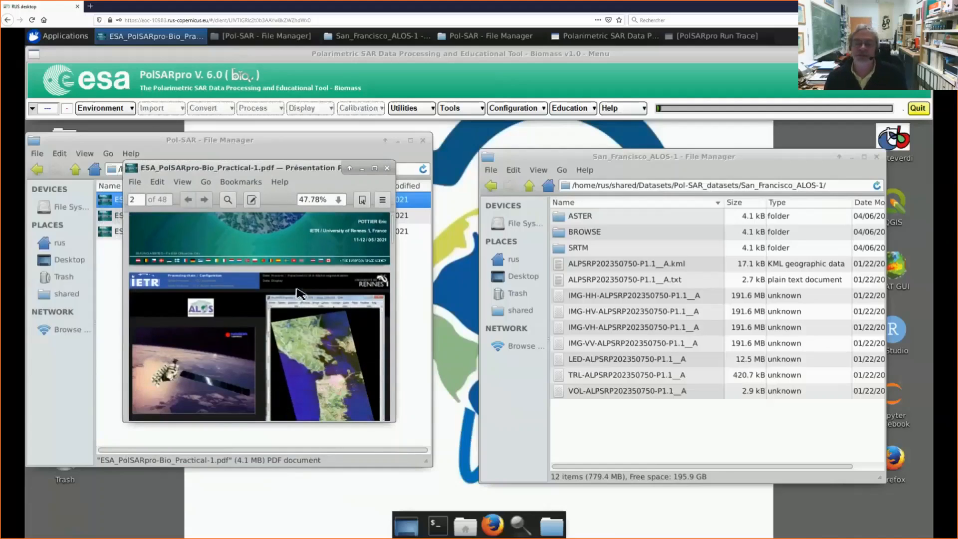
pyautogui.scroll(-1, 300, 294)
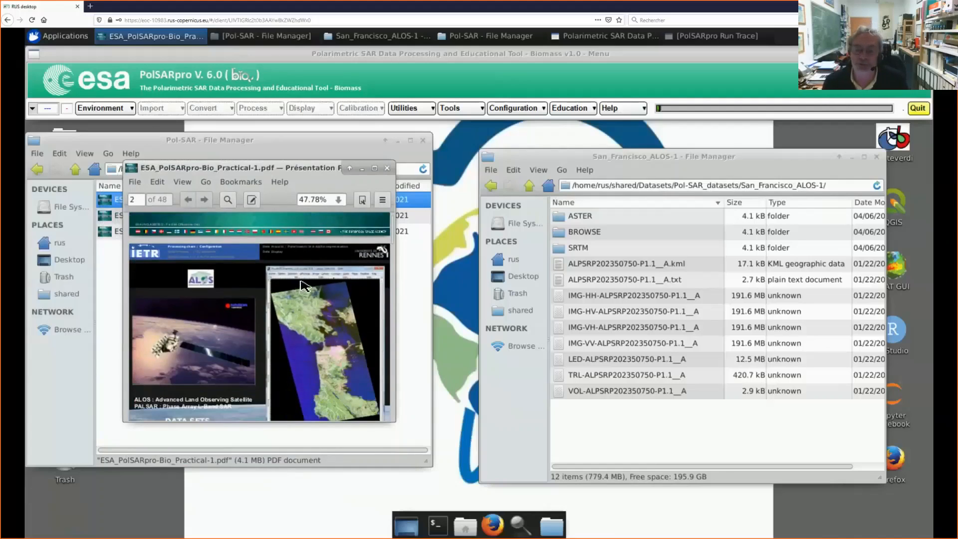
pyautogui.scroll(-1, 302, 286)
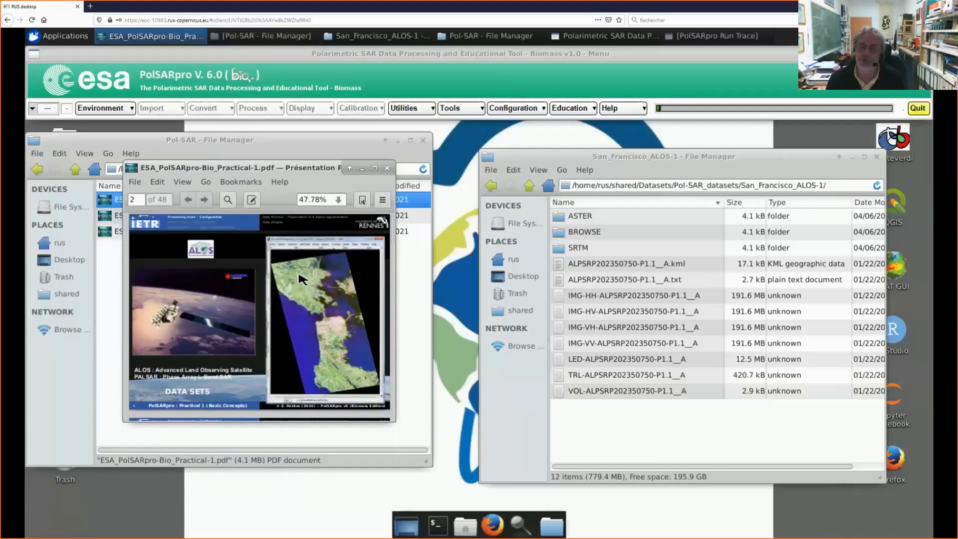
pyautogui.scroll(-3, 303, 280)
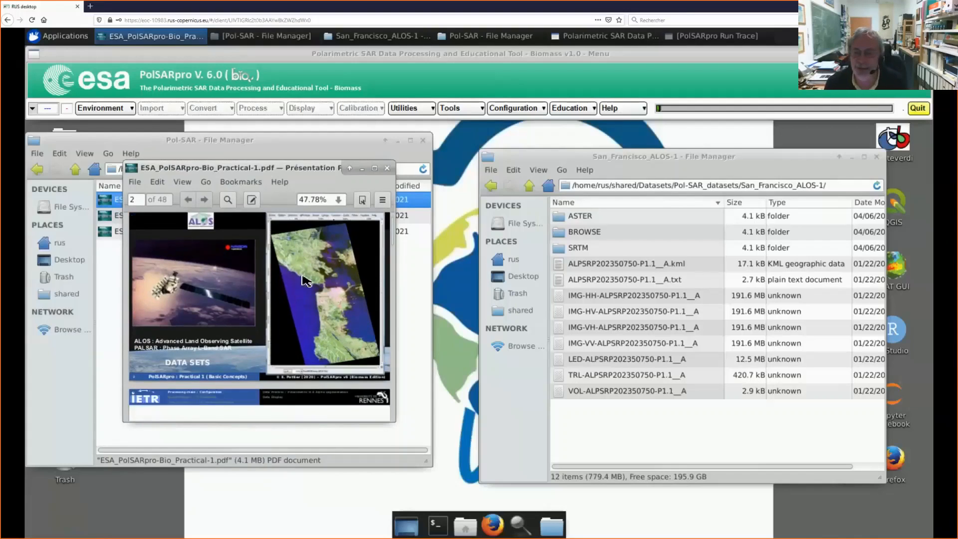
pyautogui.scroll(-1, 303, 281)
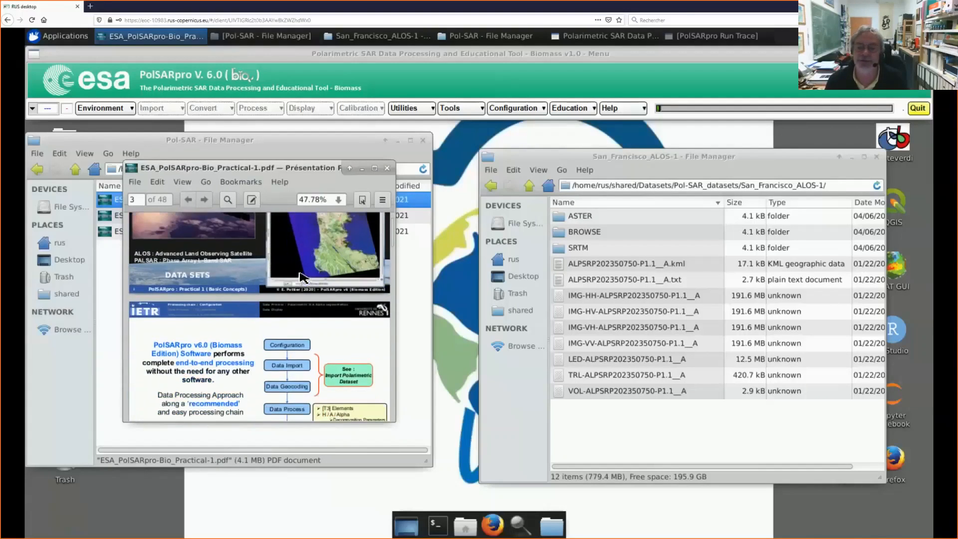
pyautogui.scroll(-1, 303, 278)
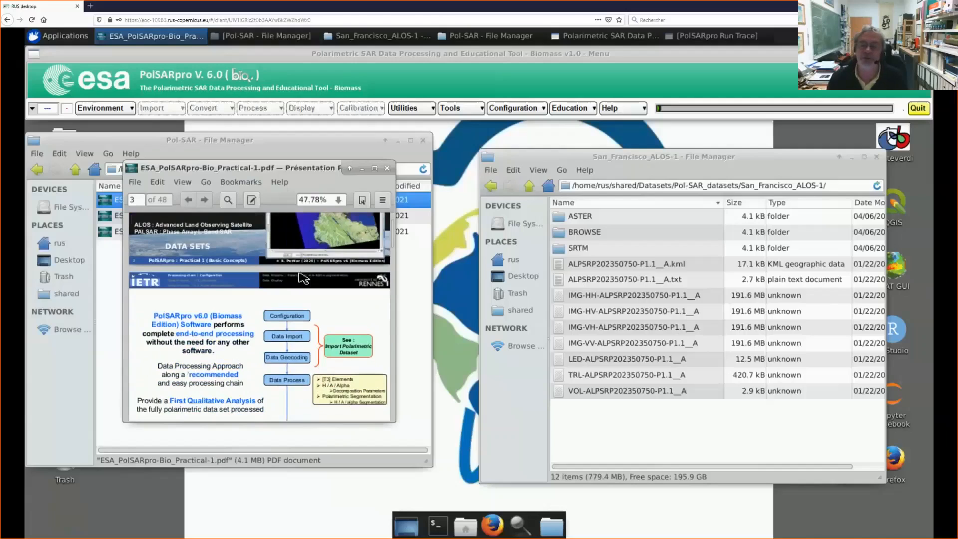
pyautogui.scroll(-1, 302, 278)
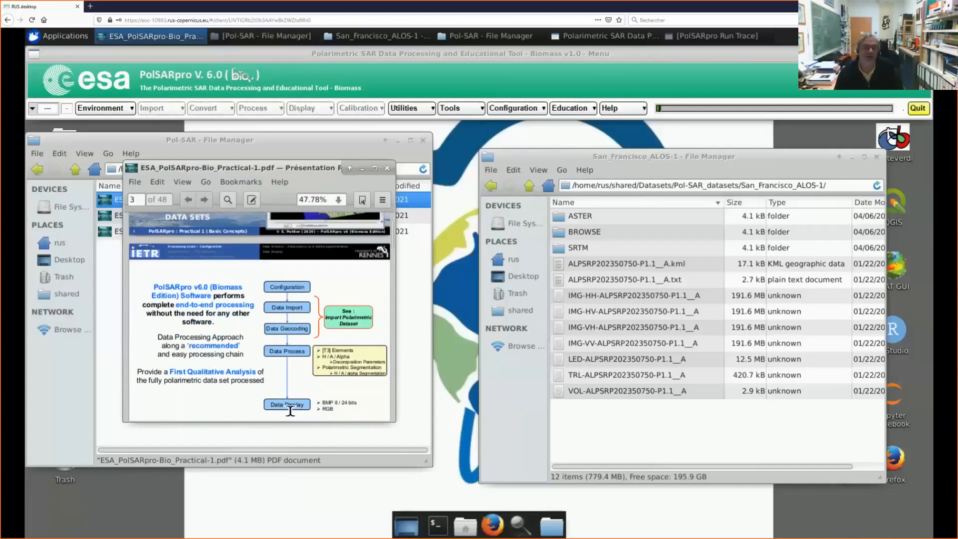
pyautogui.moveTo(289, 411); pyautogui.dragTo(294, 300)
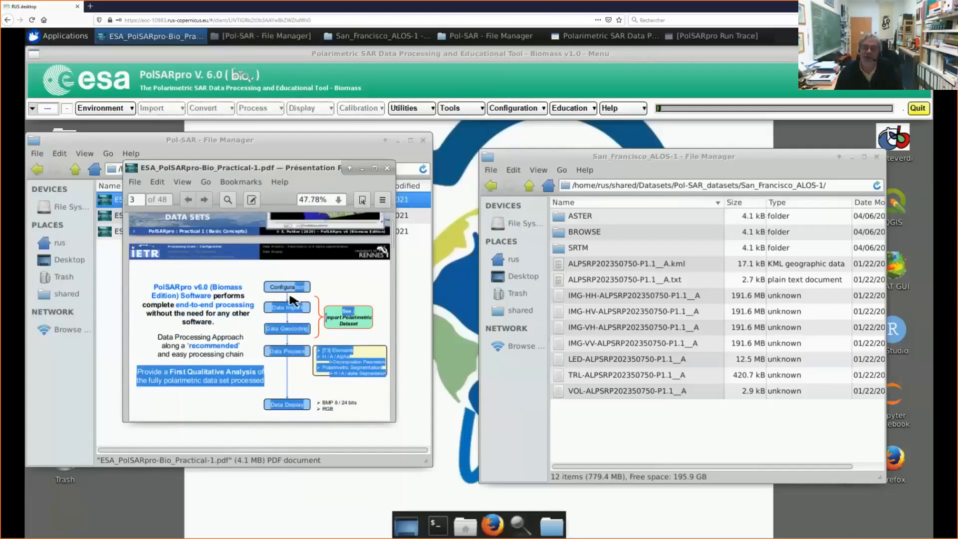
pyautogui.click(344, 294)
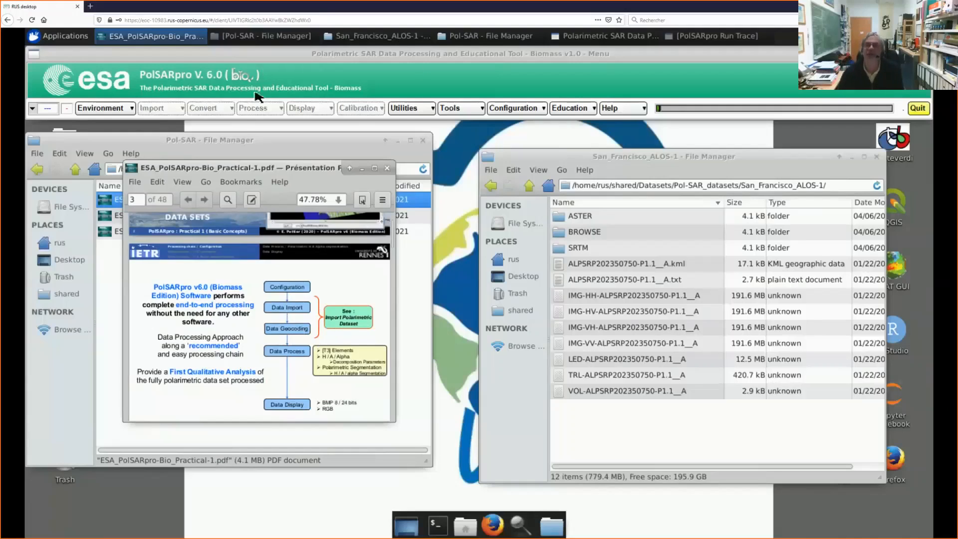
# Step: Open PolSARpro's Education window and minimize the practical PDF and the Pol-SAR folder window
pyautogui.moveTo(292, 176); pyautogui.dragTo(532, 241)
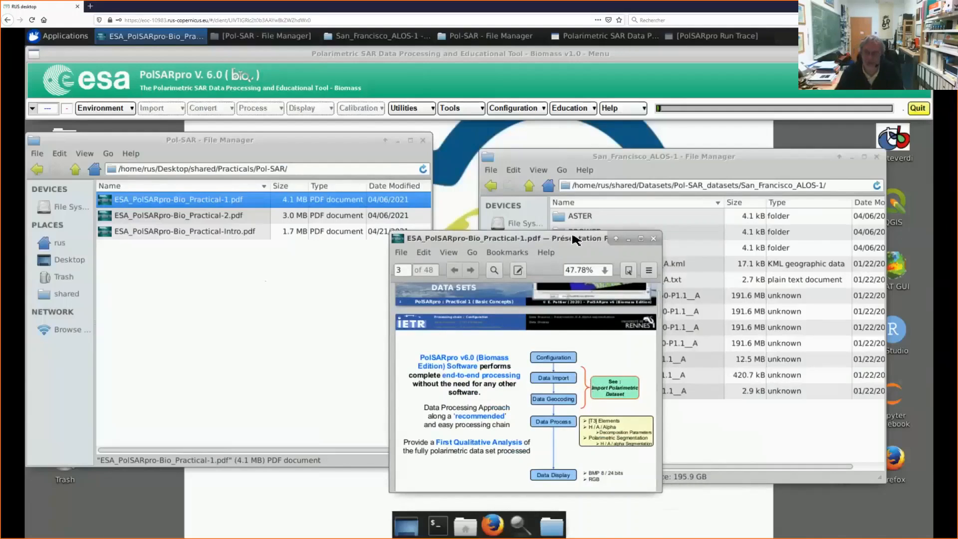
pyautogui.moveTo(574, 239); pyautogui.dragTo(295, 248)
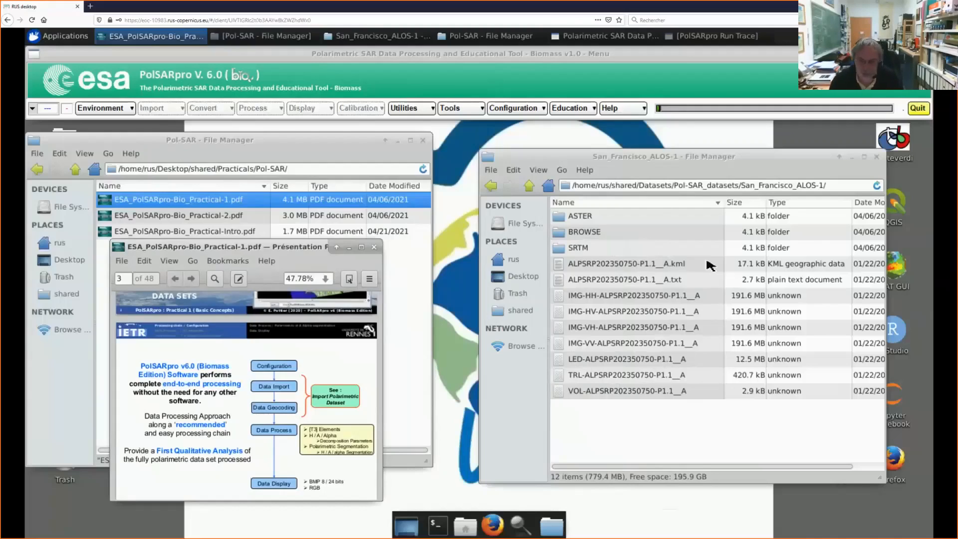
pyautogui.click(574, 109)
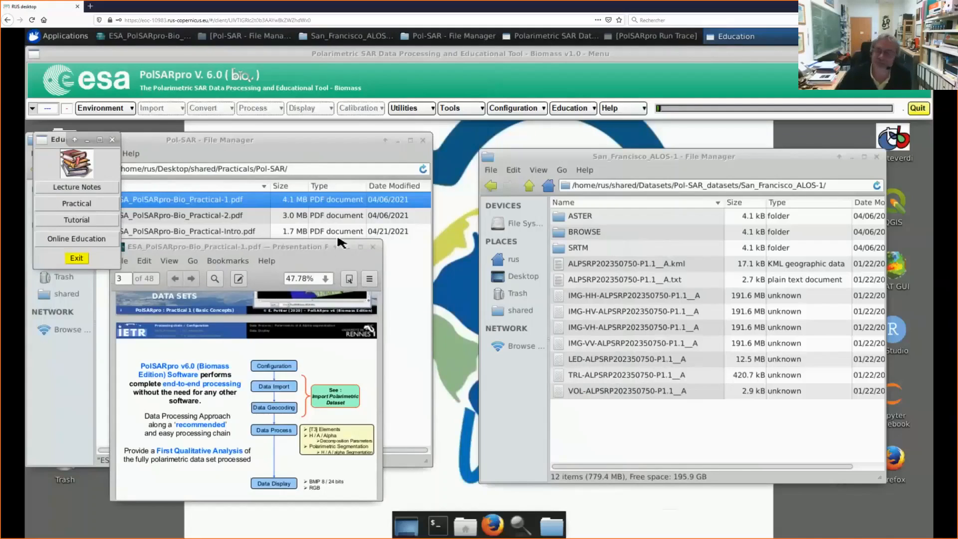
pyautogui.click(348, 246)
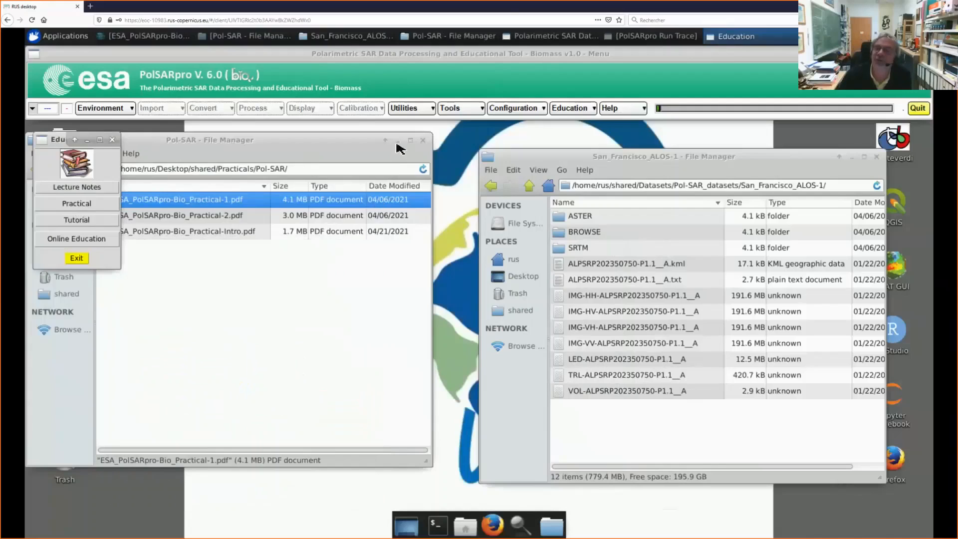
pyautogui.click(397, 141)
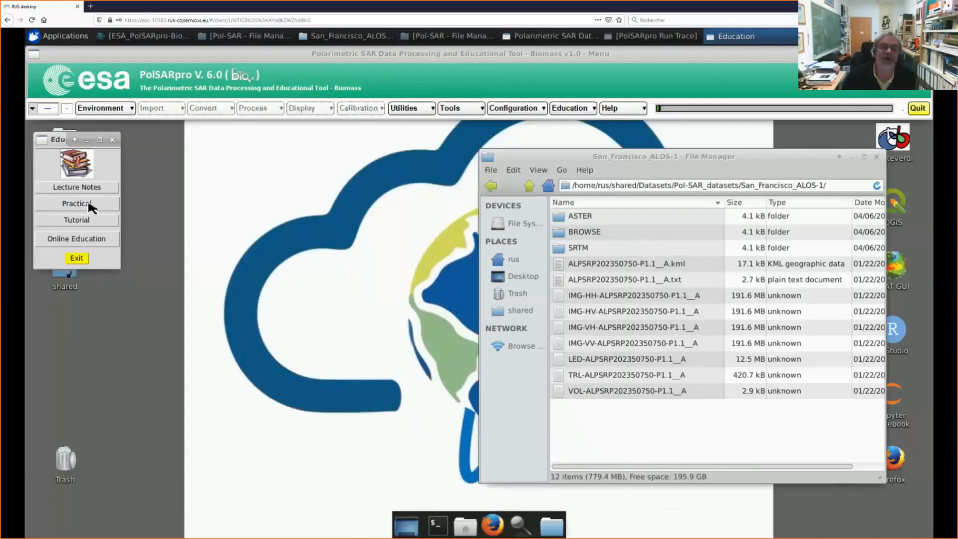
# Step: Open the Do It Yourself practicals web page and browse its list to the Practical-1, Practical-2 and Practical-3 entries
pyautogui.click(89, 205)
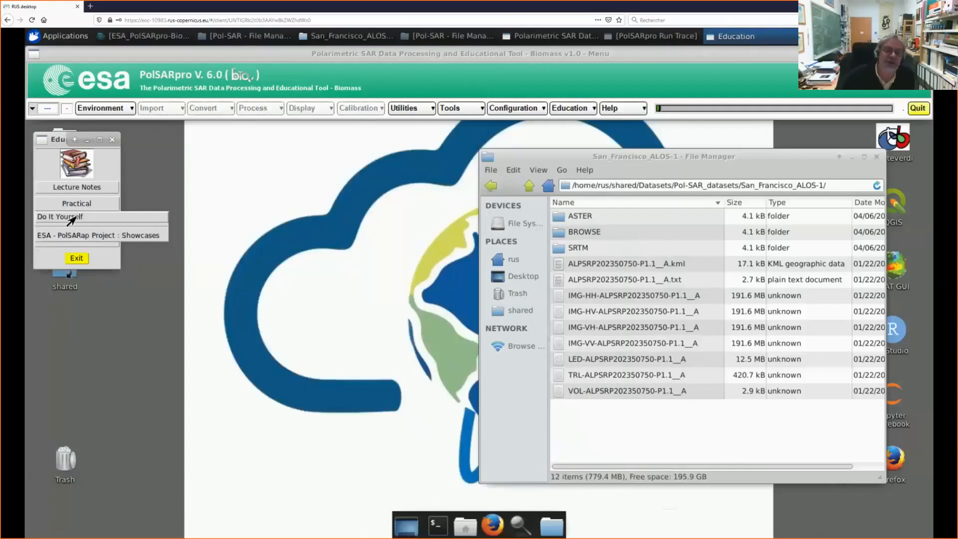
pyautogui.click(72, 217)
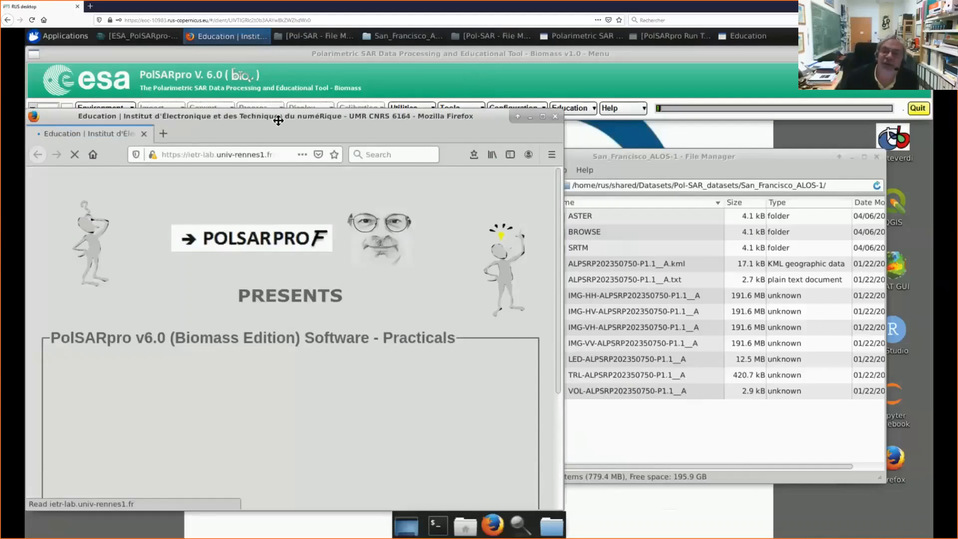
pyautogui.moveTo(278, 120); pyautogui.dragTo(351, 138)
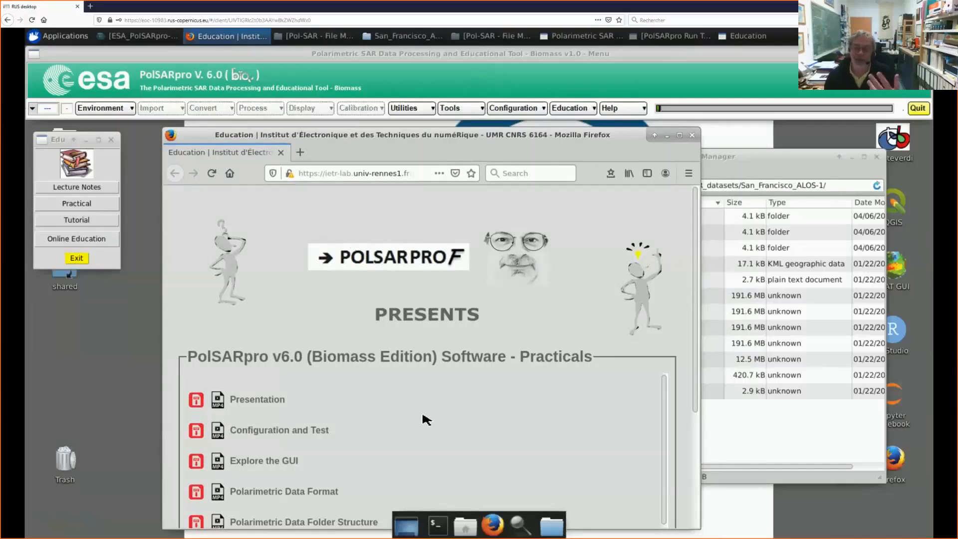
pyautogui.scroll(-1, 424, 415)
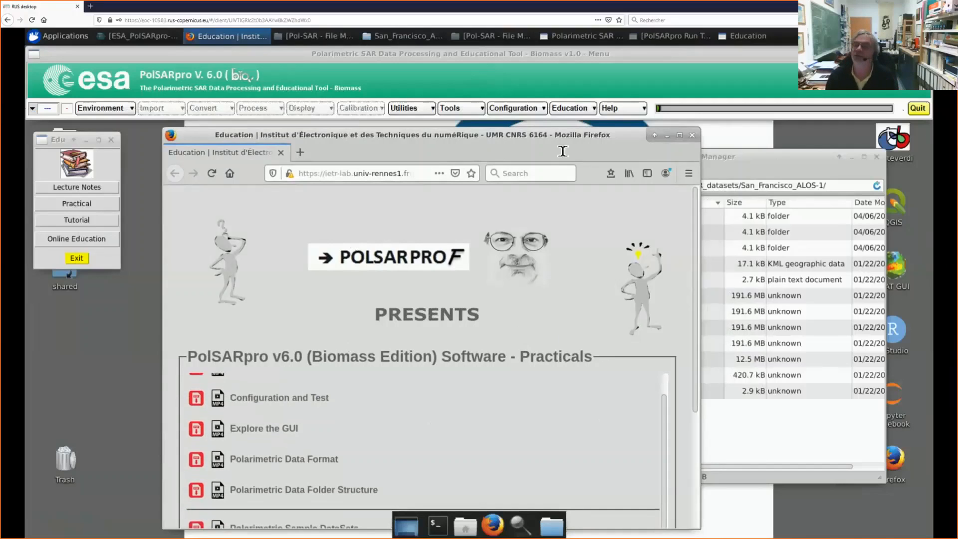
pyautogui.moveTo(552, 134); pyautogui.dragTo(554, 77)
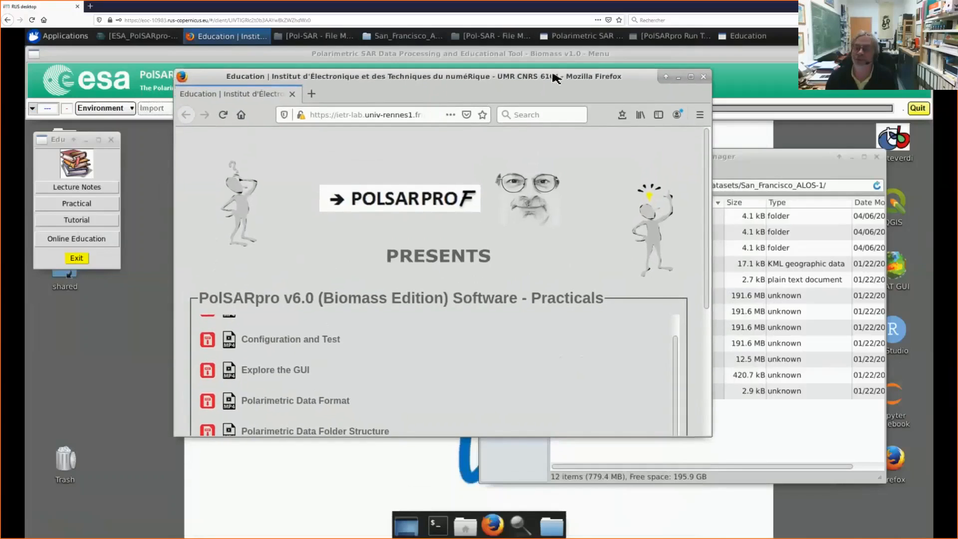
pyautogui.scroll(-1, 407, 312)
pyautogui.scroll(-3, 407, 311)
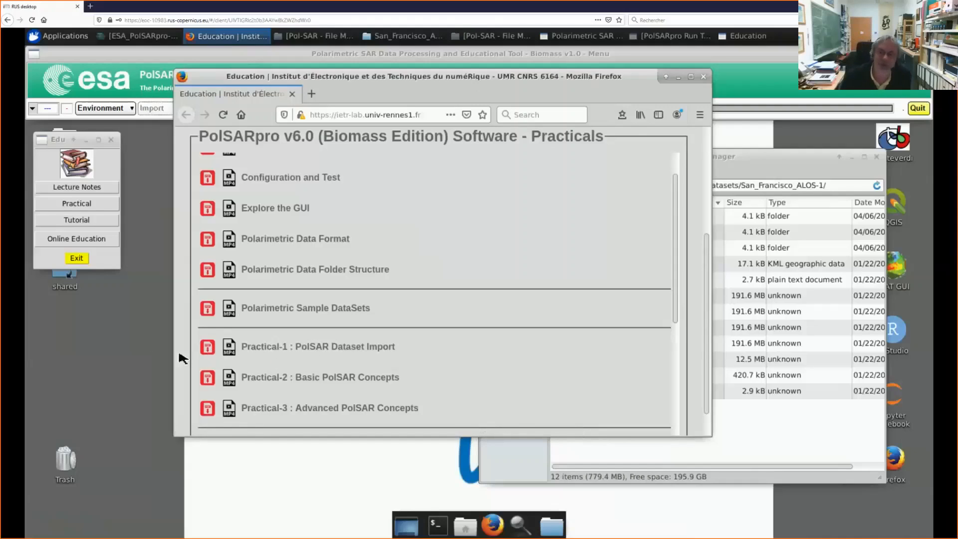
# Step: Open the PDF of Practical-1 : PolSAR Dataset Import and look through its first two pages
pyautogui.click(209, 349)
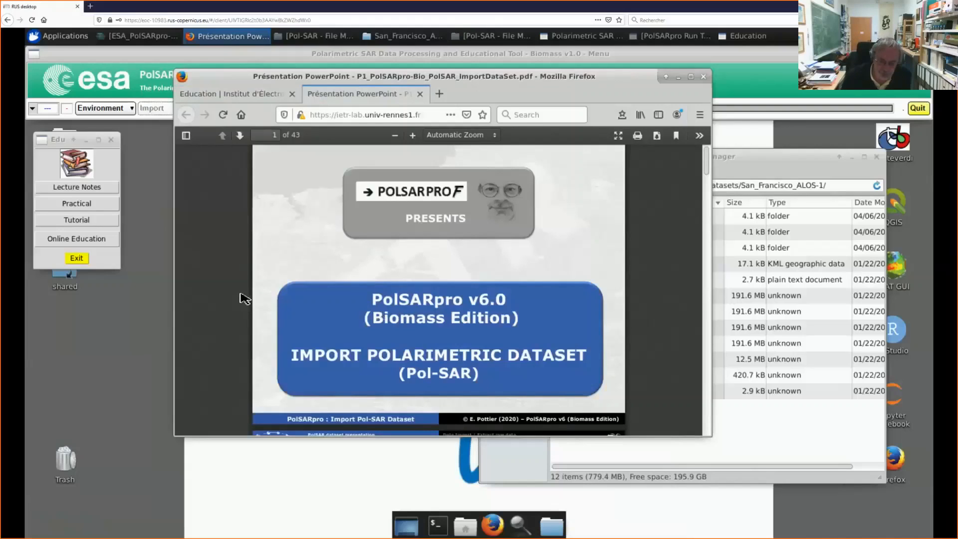
pyautogui.scroll(-1, 244, 299)
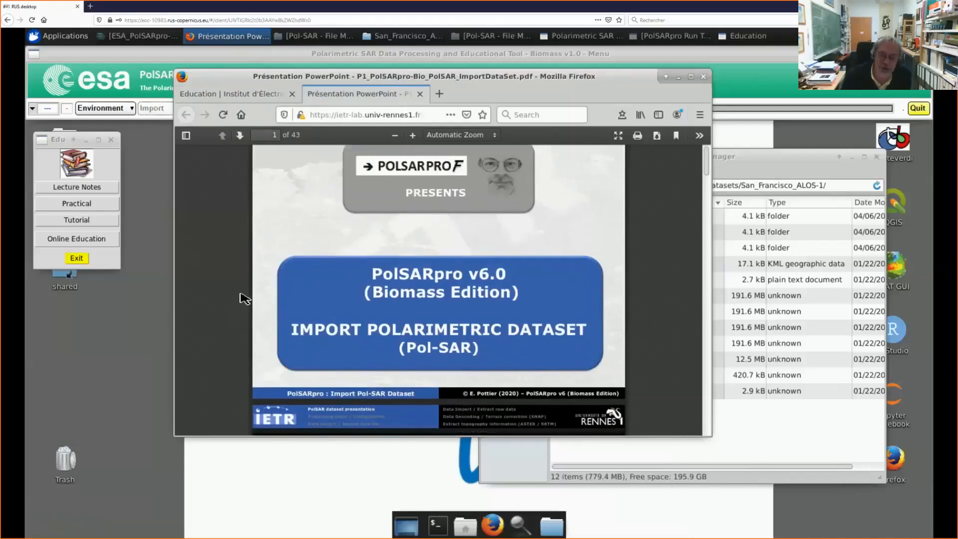
pyautogui.scroll(-3, 245, 299)
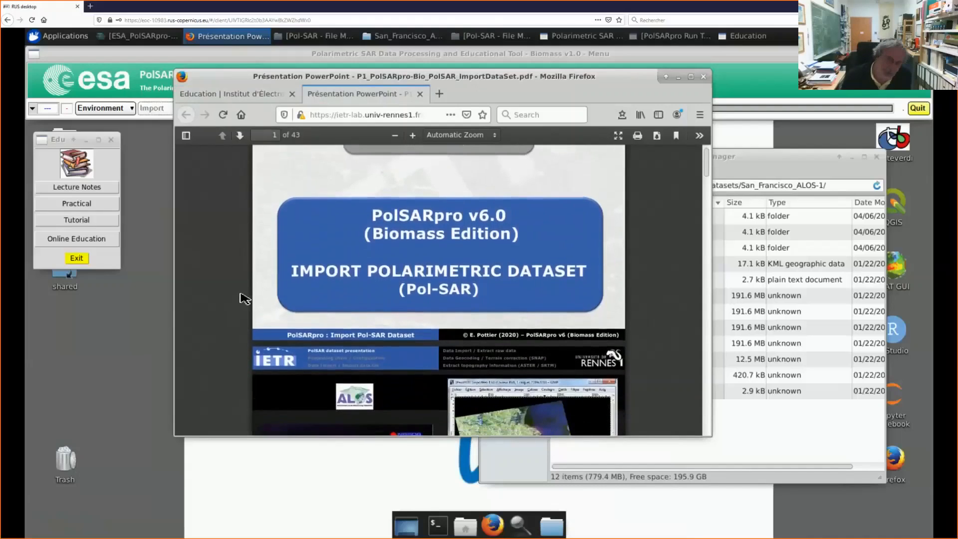
pyautogui.scroll(-1, 245, 298)
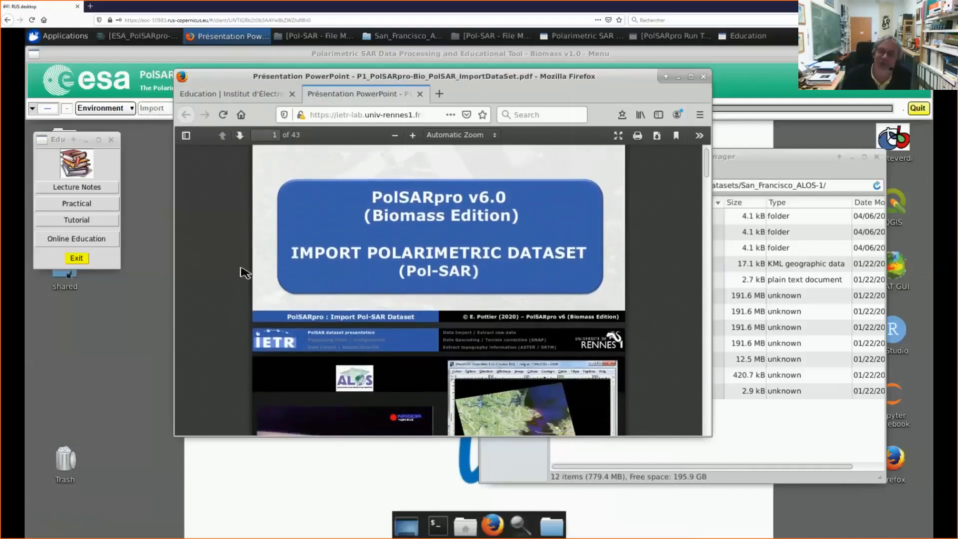
pyautogui.scroll(-2, 231, 281)
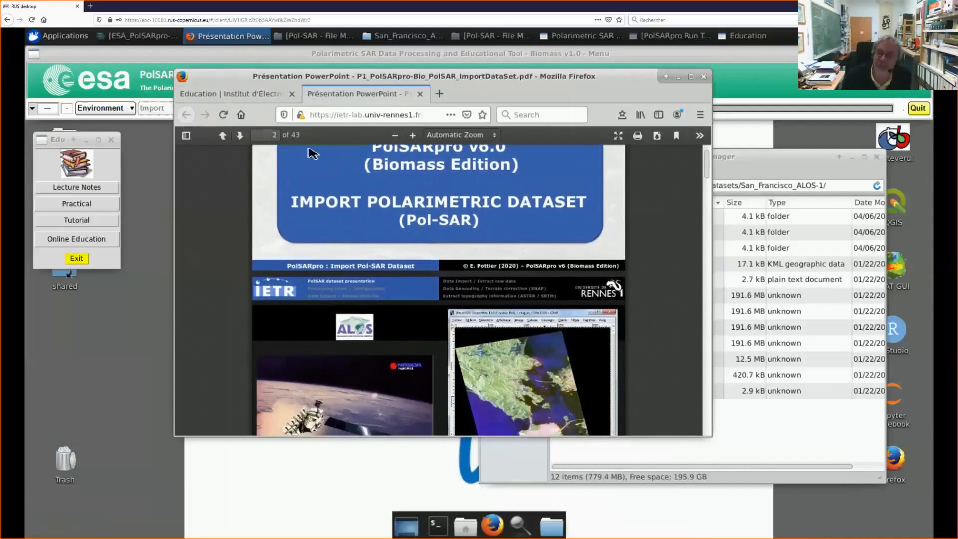
# Step: Uncover the Education window and close the dataset import PDF and the practicals web page
pyautogui.moveTo(240, 85); pyautogui.dragTo(276, 149)
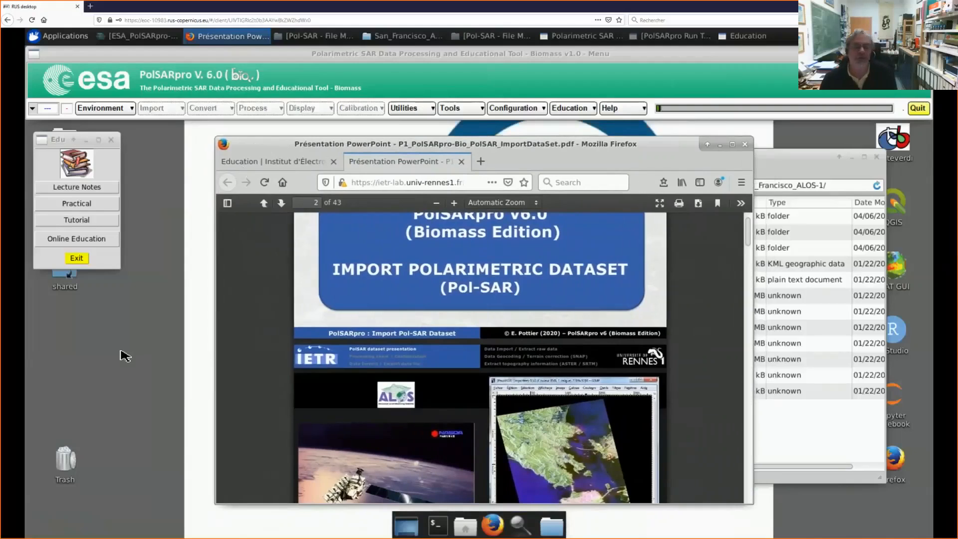
pyautogui.click(96, 192)
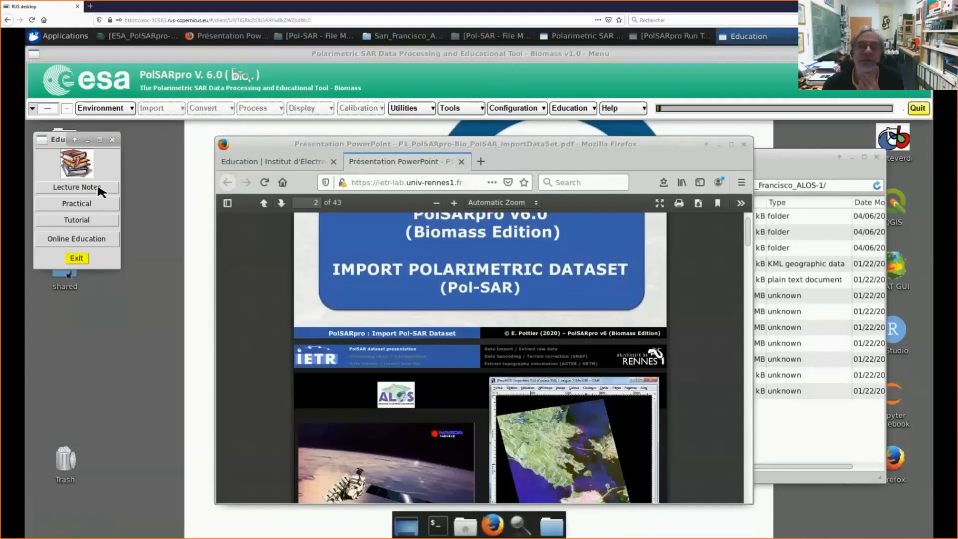
pyautogui.click(461, 161)
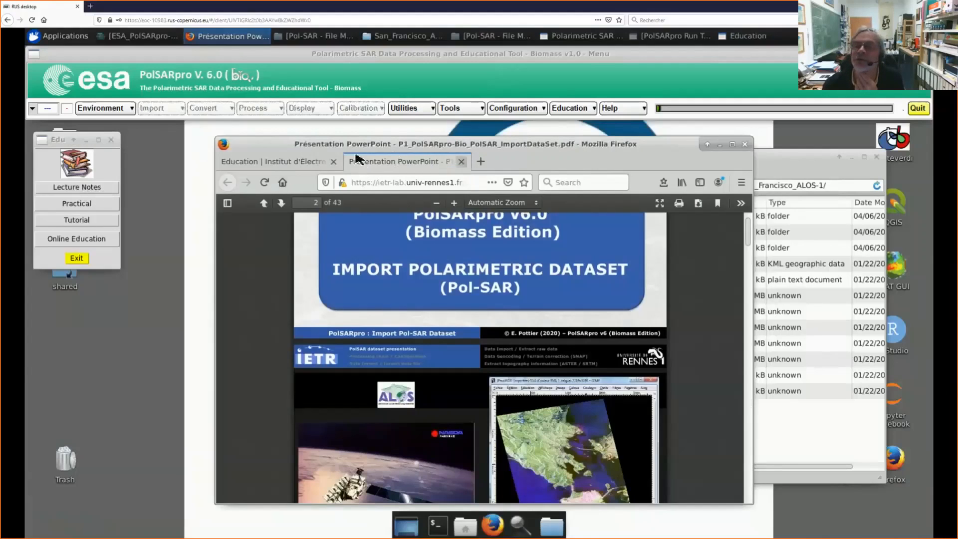
pyautogui.click(337, 162)
# Step: Open the Lecture Notes on Radar Polarimetry web page and examine its Concepts and ESA PolSAR-Apps project sections
pyautogui.click(103, 217)
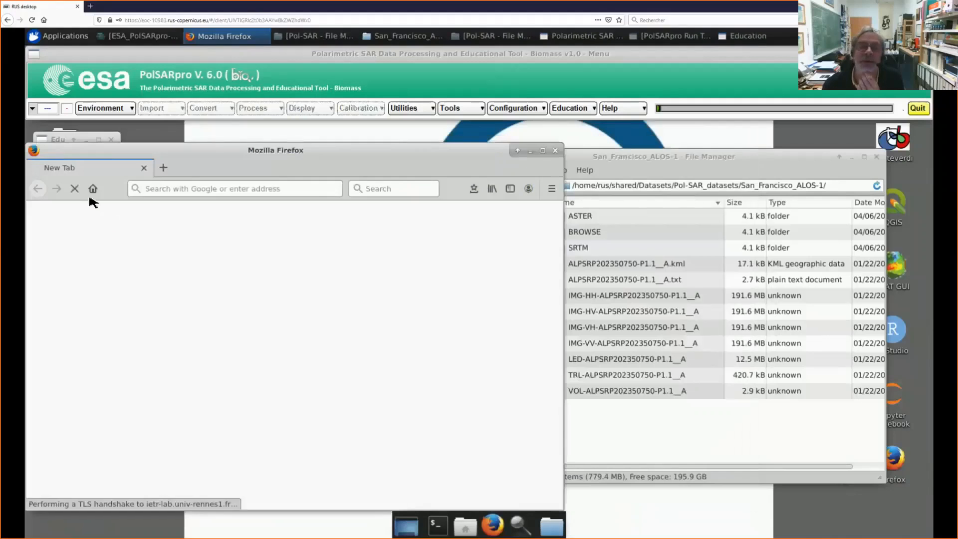
pyautogui.moveTo(264, 156); pyautogui.dragTo(406, 141)
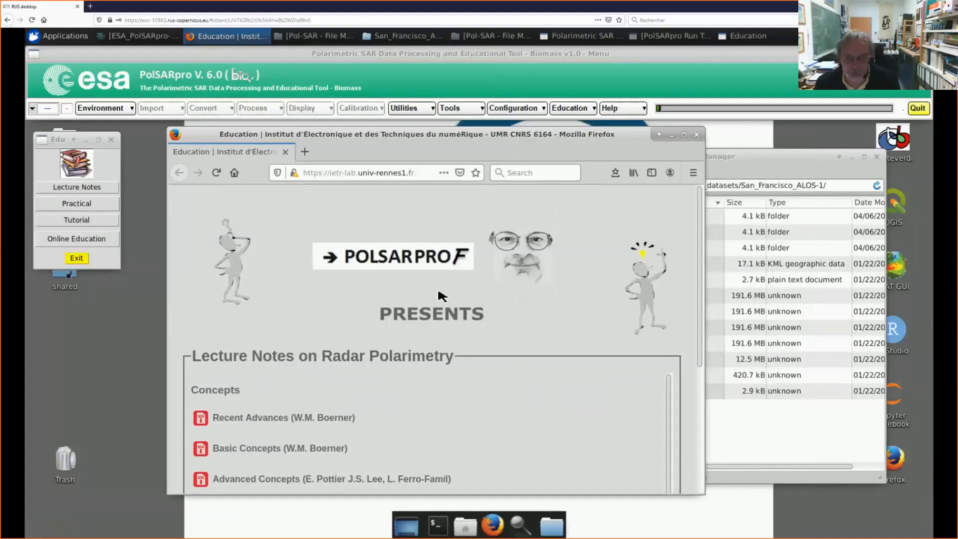
pyautogui.scroll(-3, 447, 295)
pyautogui.scroll(-3, 447, 294)
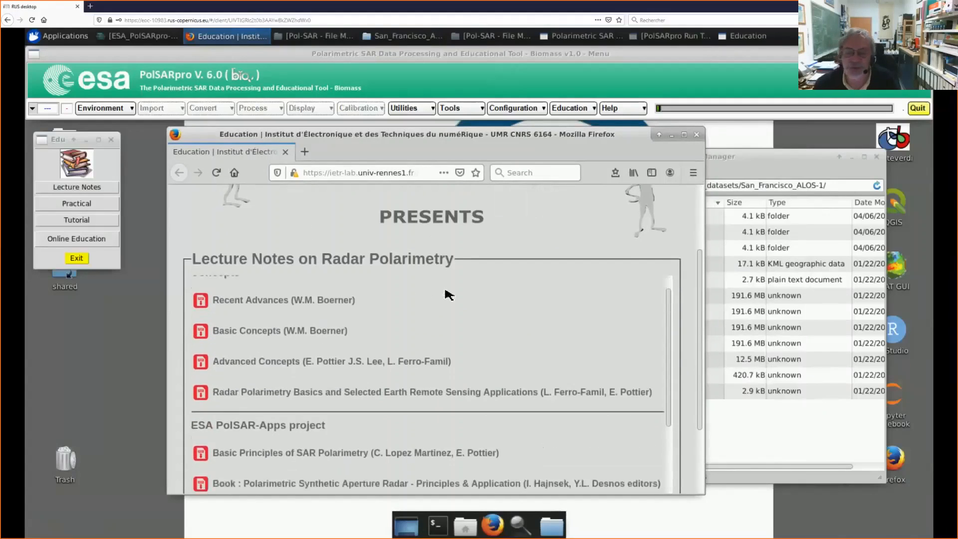
pyautogui.scroll(1, 452, 309)
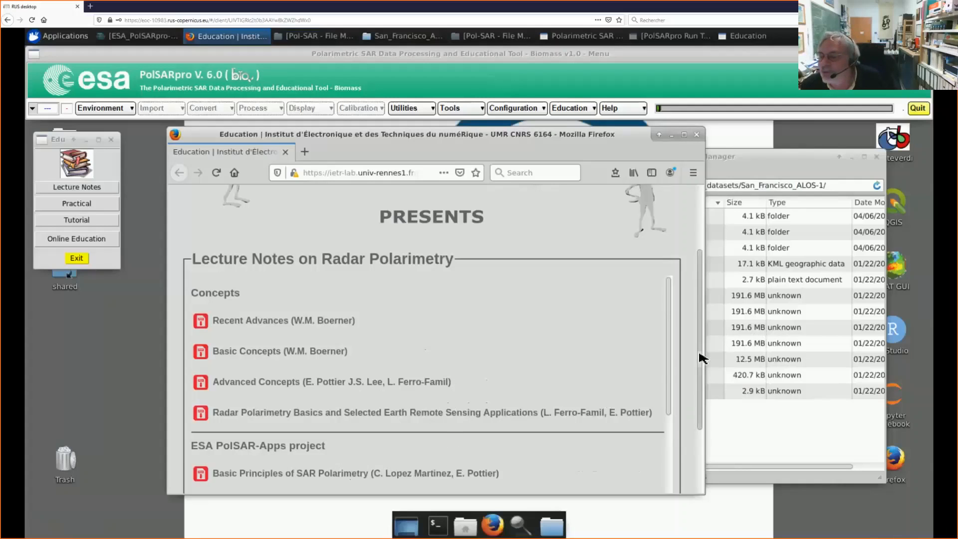
# Step: Open the PDF book Polarimetric Synthetic Aperture Radar - Principles & Application, look through its first pages and close it
pyautogui.moveTo(669, 370); pyautogui.dragTo(667, 436)
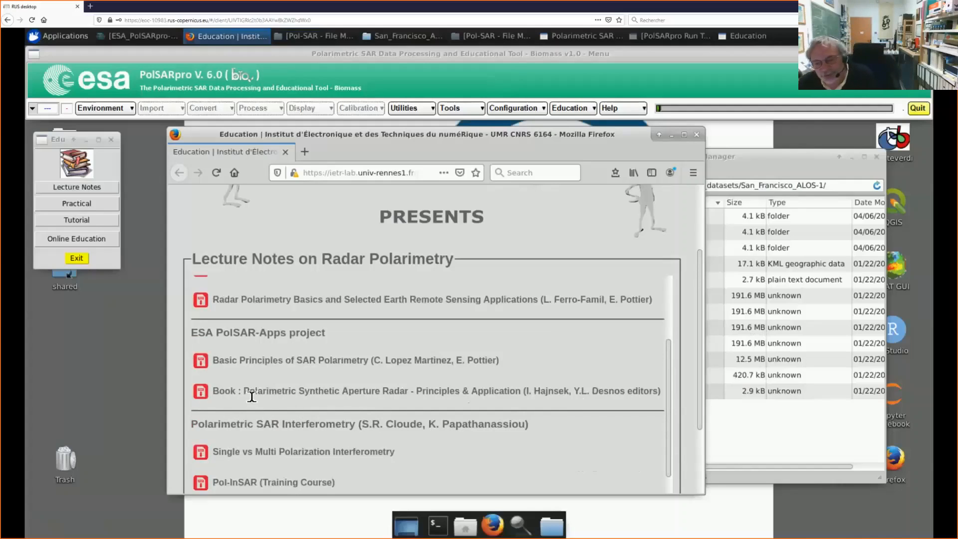
pyautogui.click(201, 394)
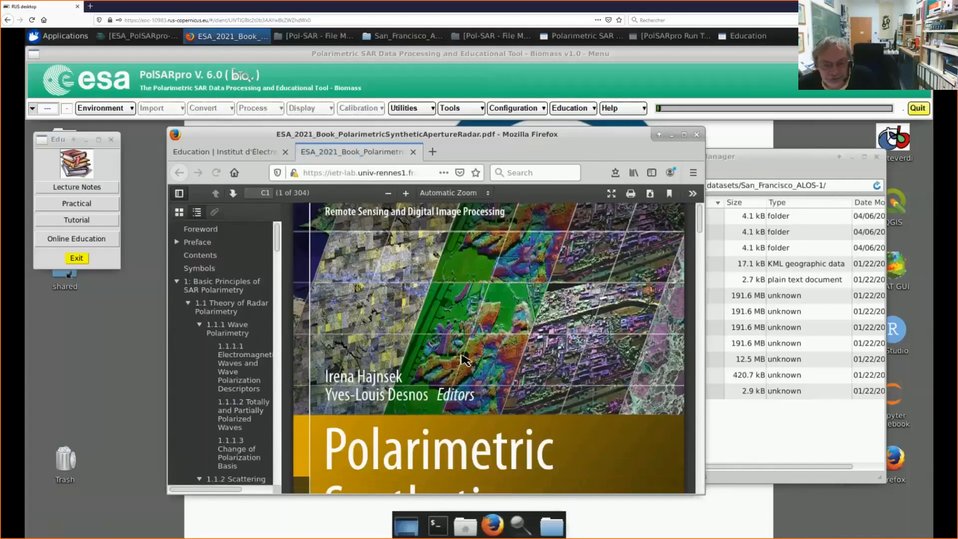
pyautogui.scroll(-5, 464, 359)
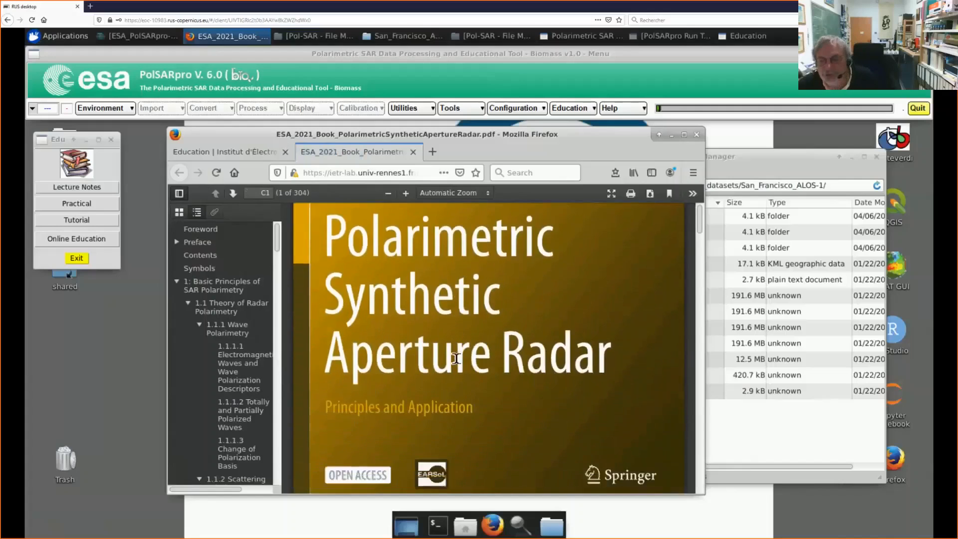
pyautogui.scroll(-5, 455, 358)
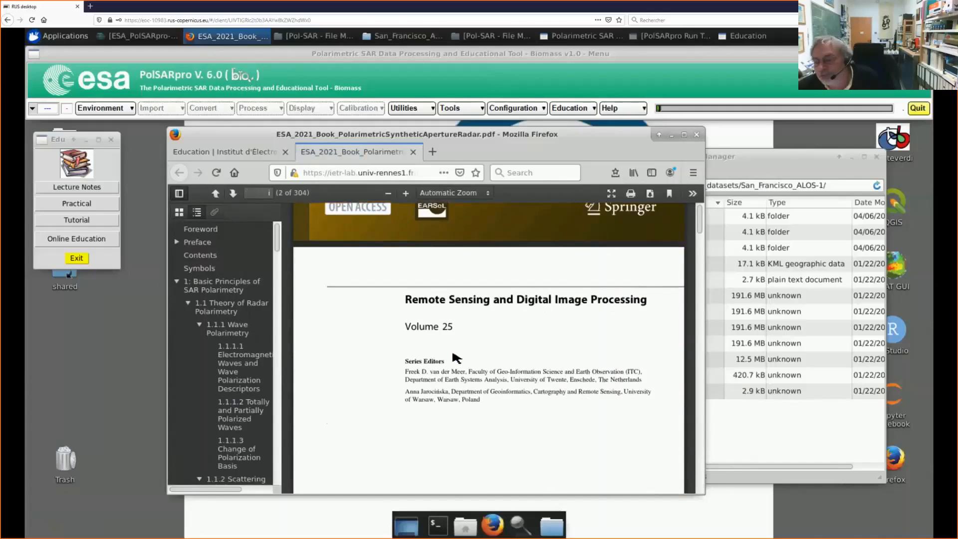
pyautogui.scroll(-5, 457, 355)
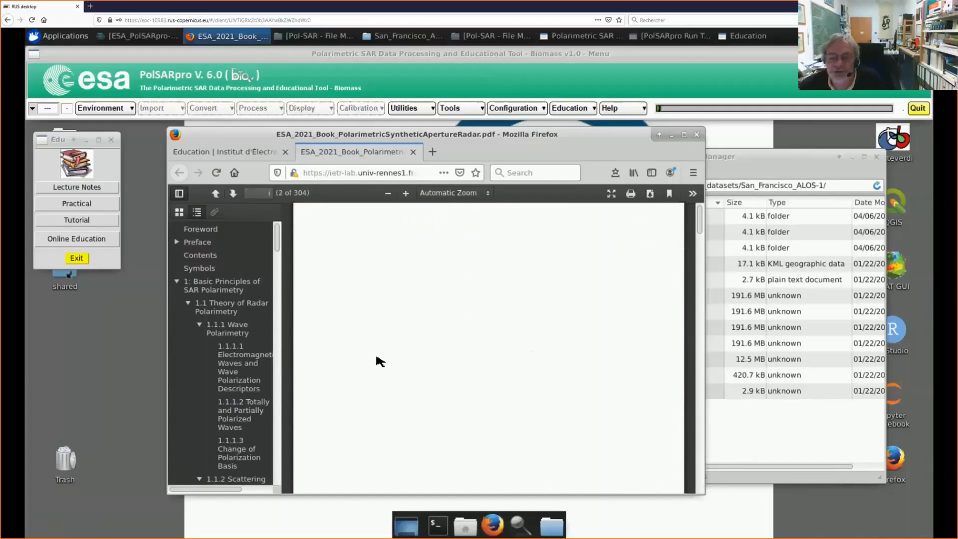
pyautogui.scroll(-4, 399, 370)
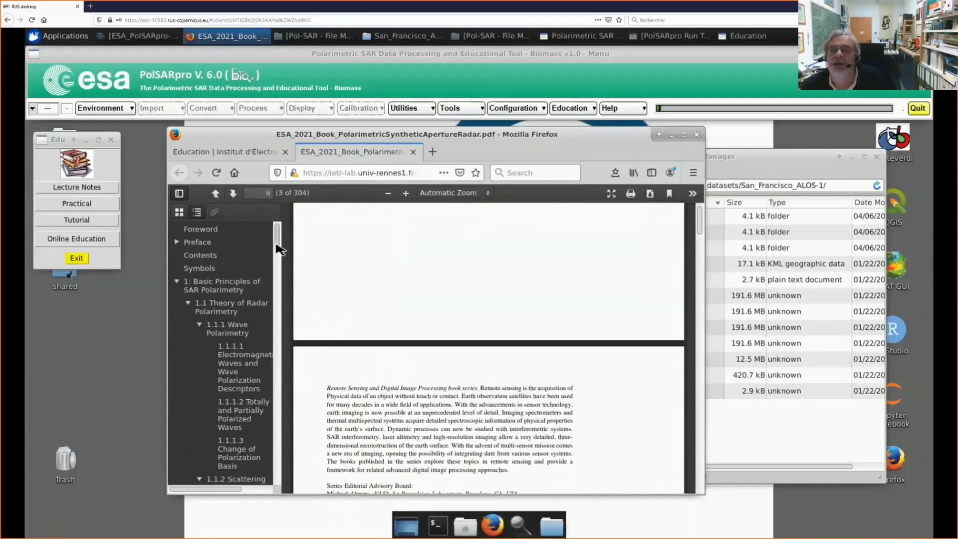
pyautogui.click(414, 152)
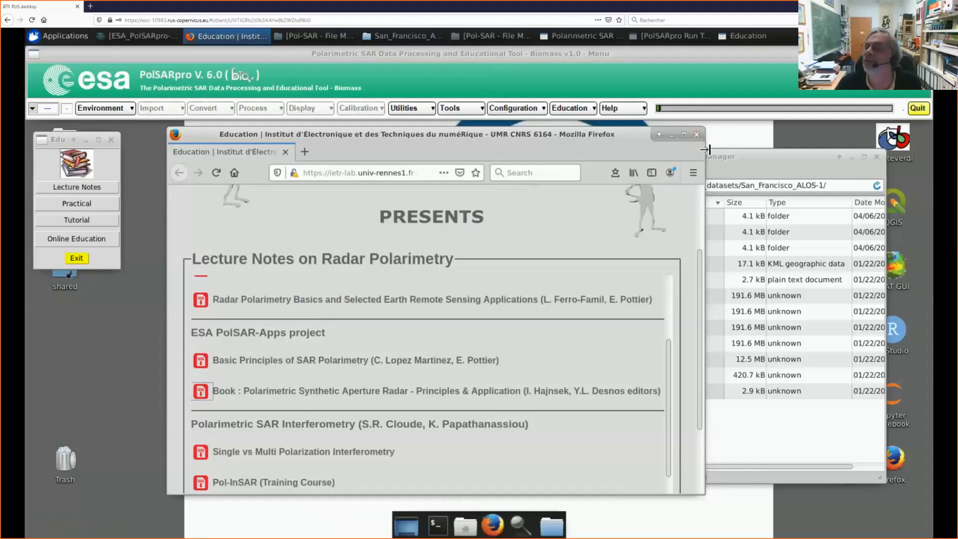
# Step: Widen the browser window to show the lecture notes page's full web address, then close the external-site tab and the lecture notes page
pyautogui.moveTo(706, 149); pyautogui.dragTo(940, 143)
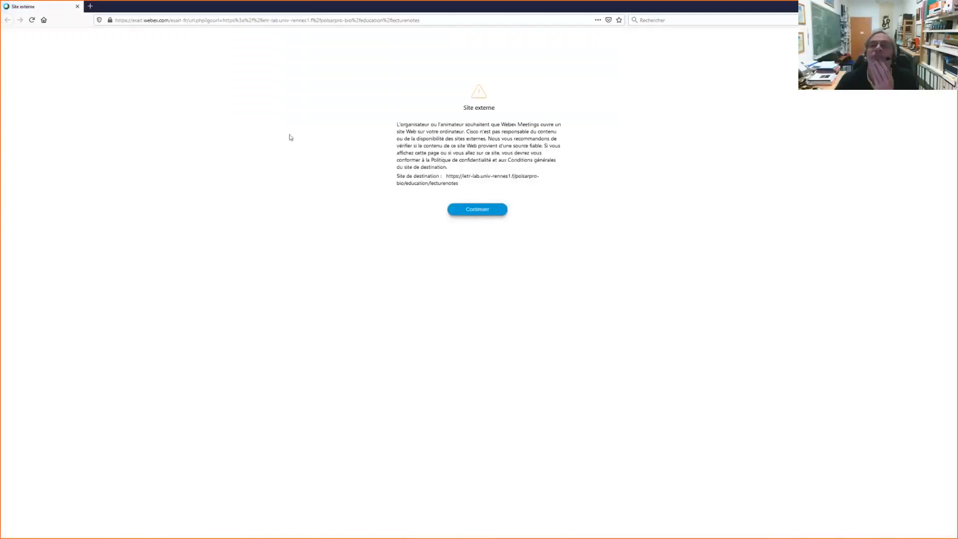
pyautogui.click(77, 7)
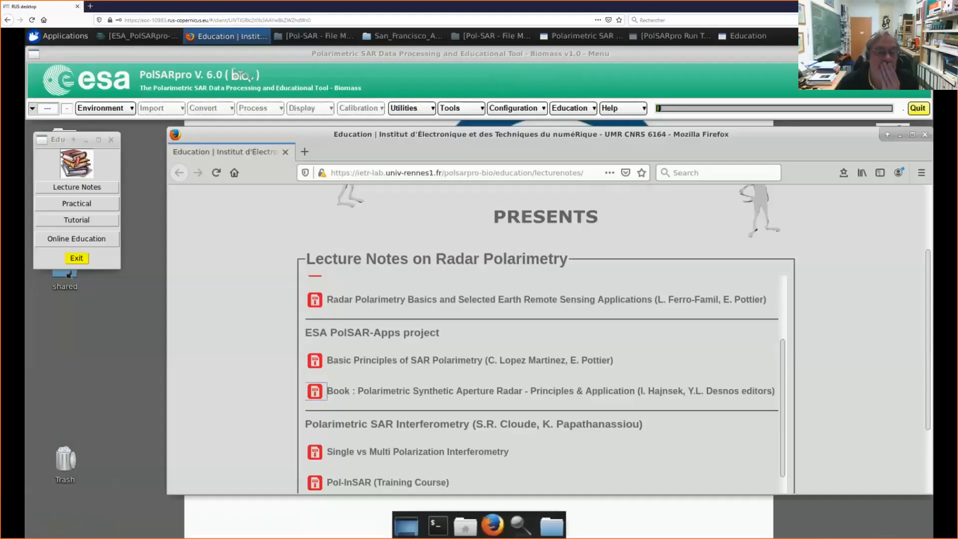
pyautogui.click(286, 152)
pyautogui.click(70, 204)
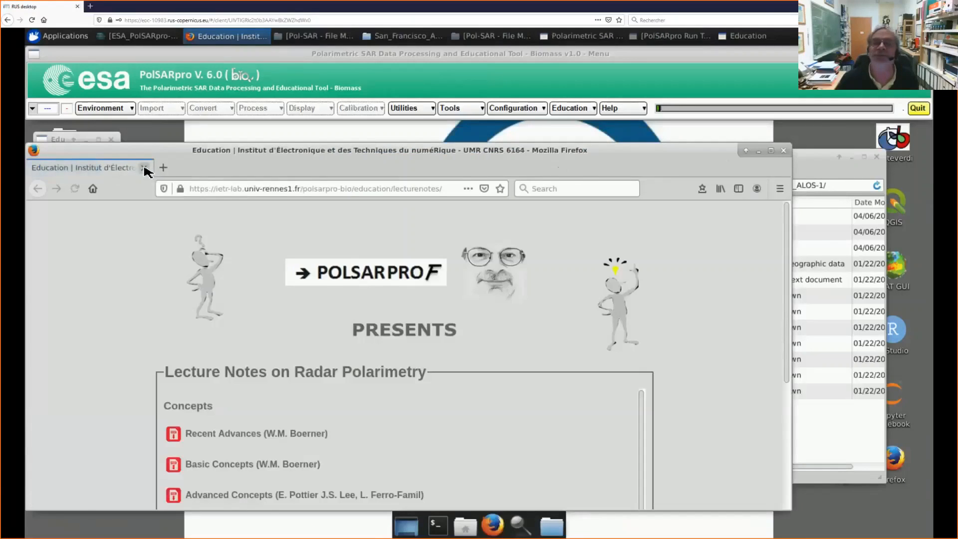
pyautogui.click(144, 171)
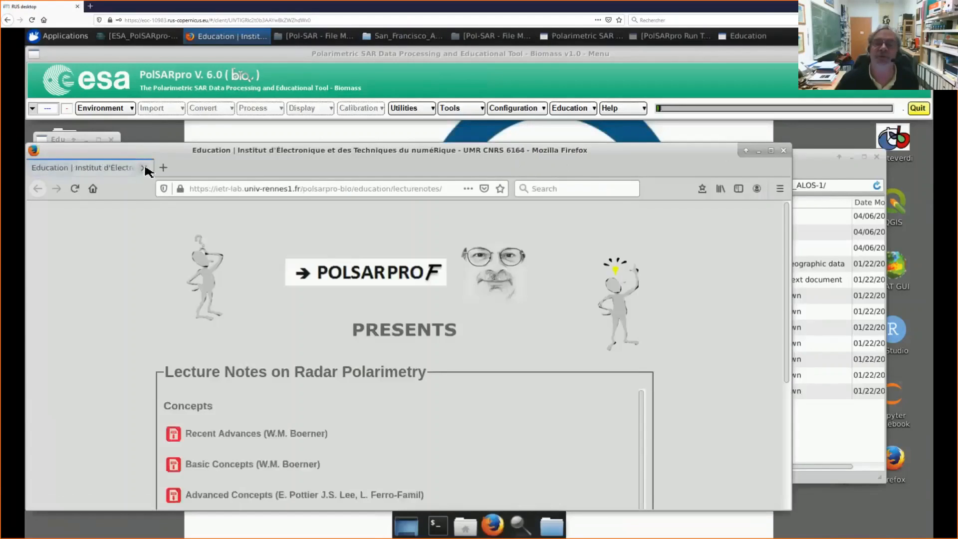
pyautogui.click(144, 168)
# Step: Open the Do It Yourself practicals web page, and move and narrow its window to uncover the Education window
pyautogui.click(87, 209)
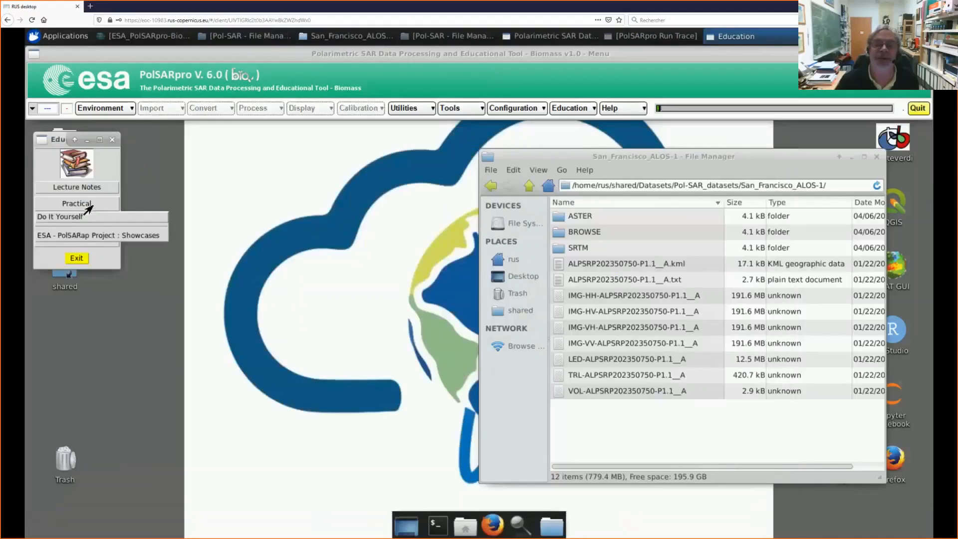
pyautogui.click(72, 220)
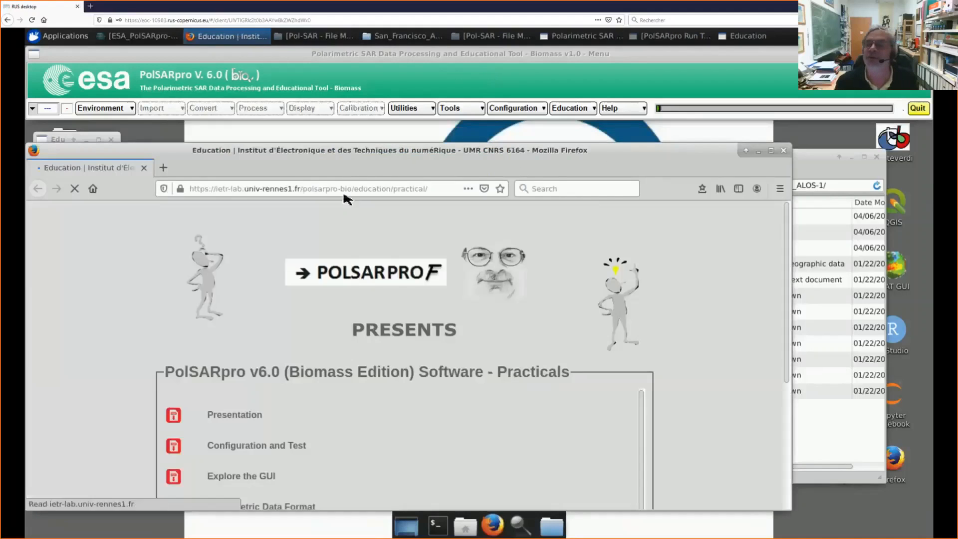
pyautogui.moveTo(396, 155); pyautogui.dragTo(471, 136)
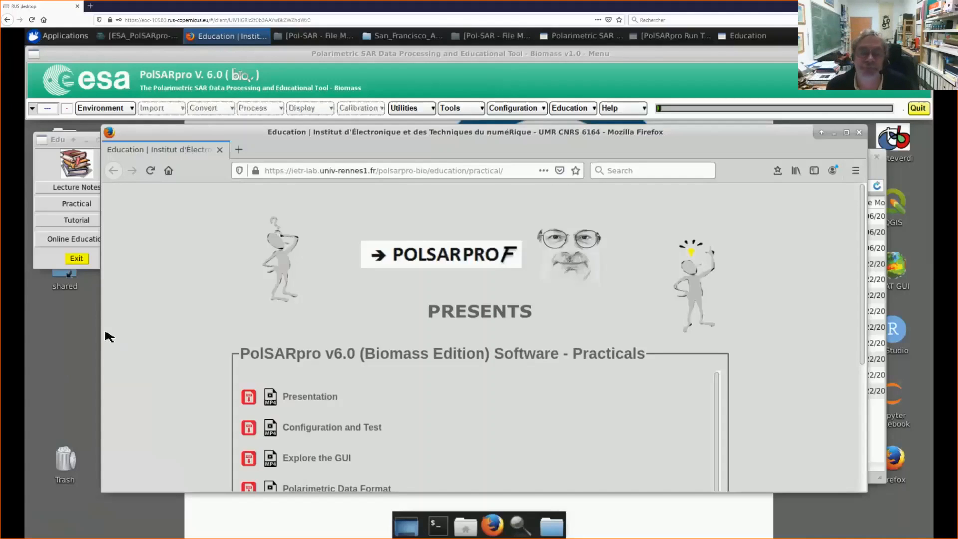
pyautogui.moveTo(126, 333); pyautogui.dragTo(352, 298)
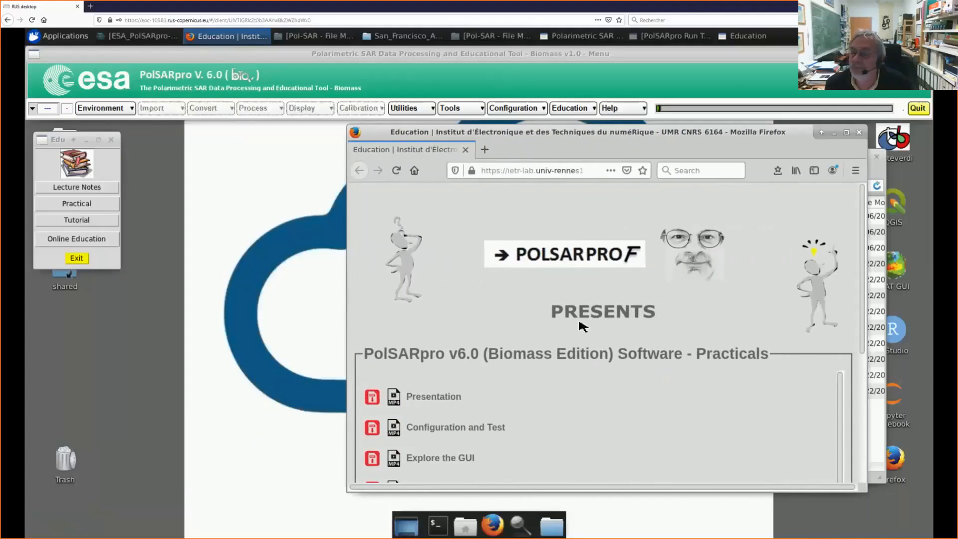
# Step: Open the PDF of Practical-1 : PolSAR Dataset Import and look through its PolSAR dataset presentation slides up to page 6
pyautogui.scroll(-2, 564, 326)
pyautogui.scroll(-5, 524, 351)
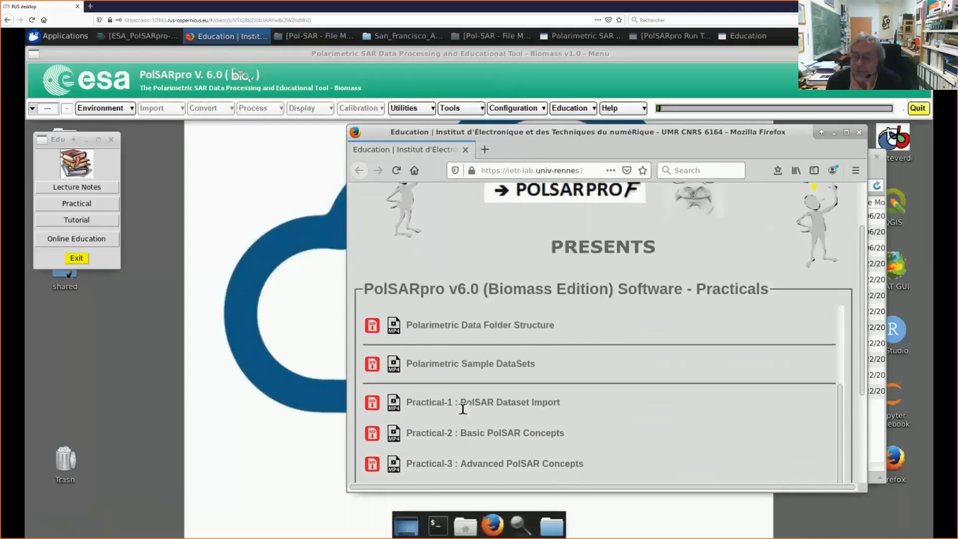
pyautogui.click(373, 403)
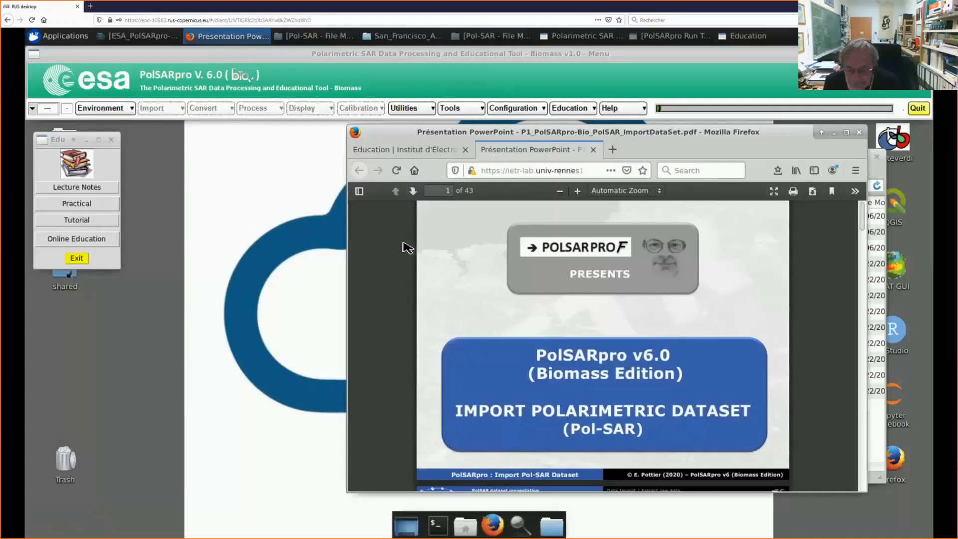
pyautogui.scroll(-3, 407, 245)
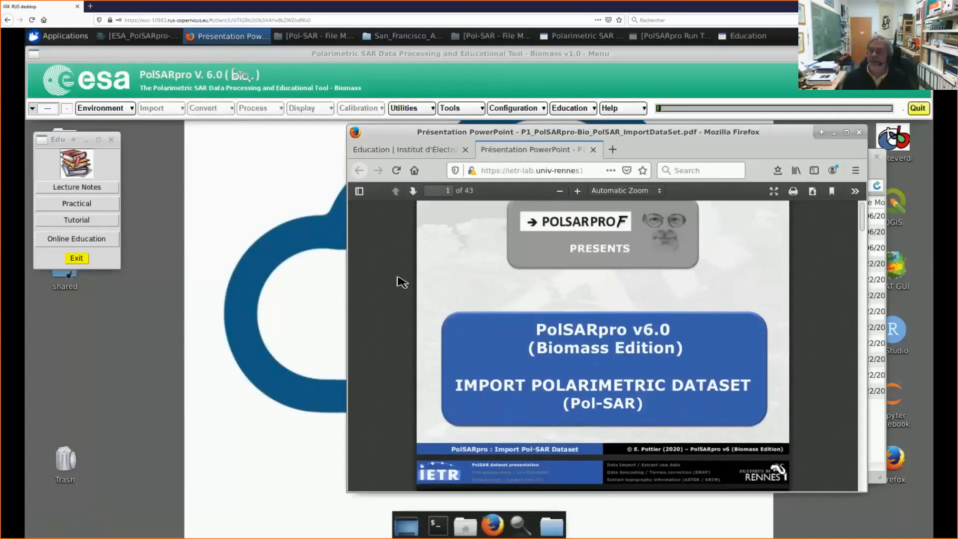
pyautogui.scroll(-5, 369, 306)
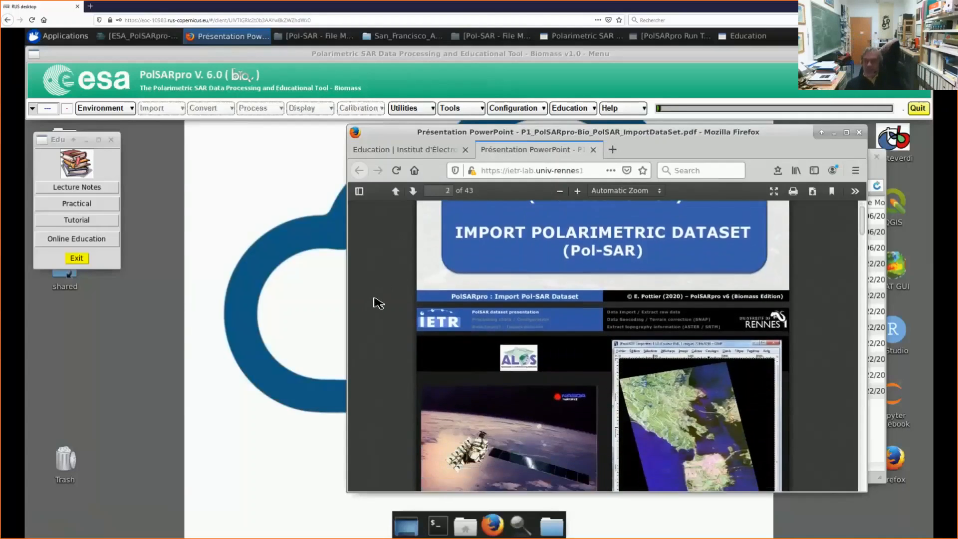
pyautogui.scroll(-5, 389, 295)
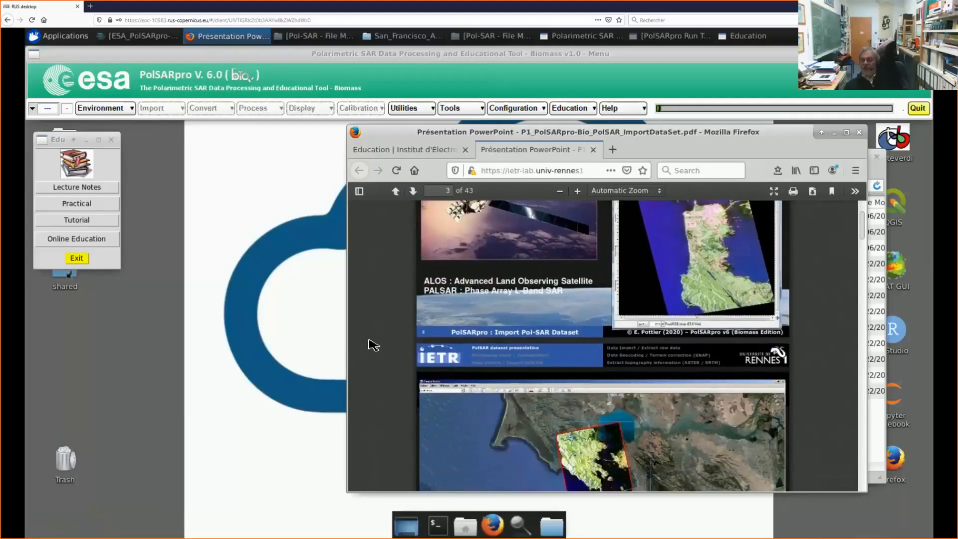
pyautogui.scroll(-5, 388, 341)
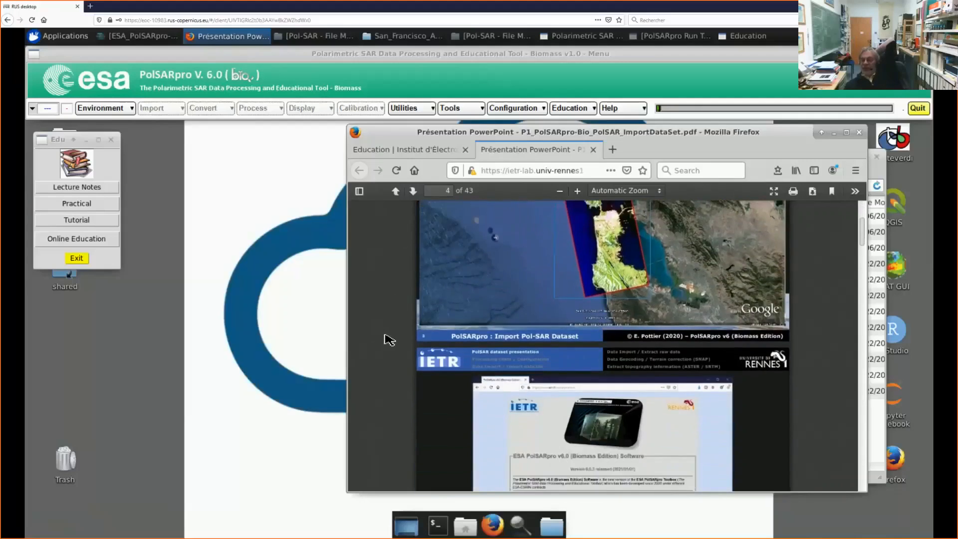
pyautogui.scroll(-5, 388, 345)
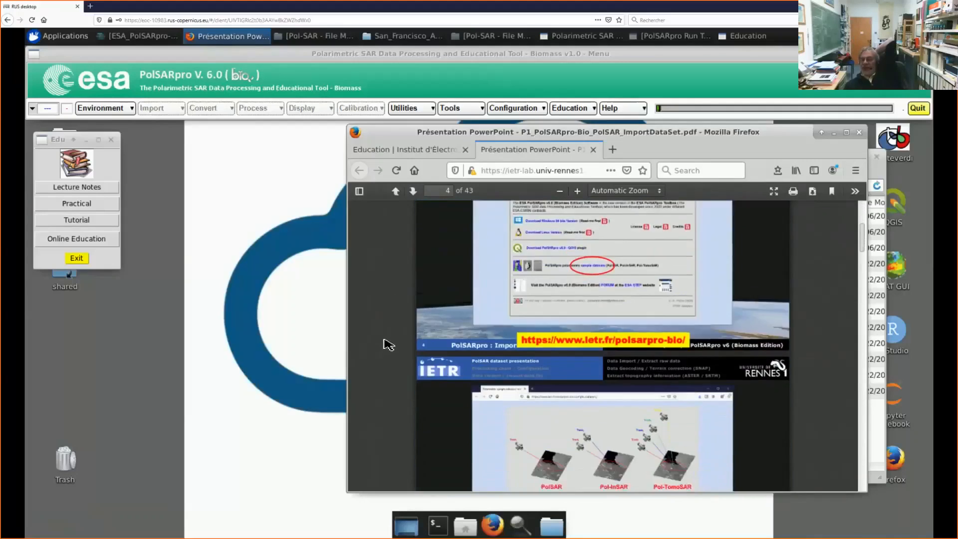
pyautogui.scroll(-5, 391, 342)
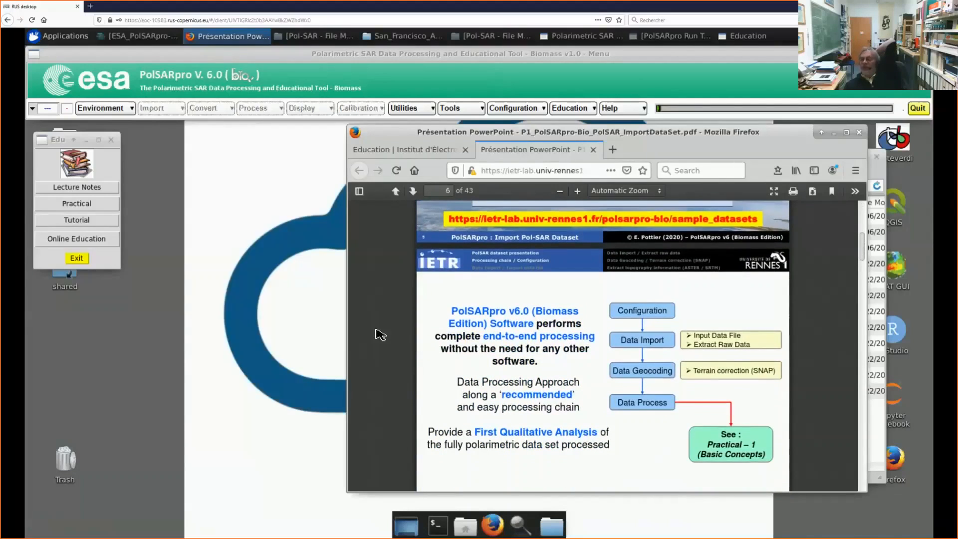
# Step: Examine the processing chain and configuration slides of the dataset import PDF, from page 6 to page 11
pyautogui.scroll(-1, 389, 329)
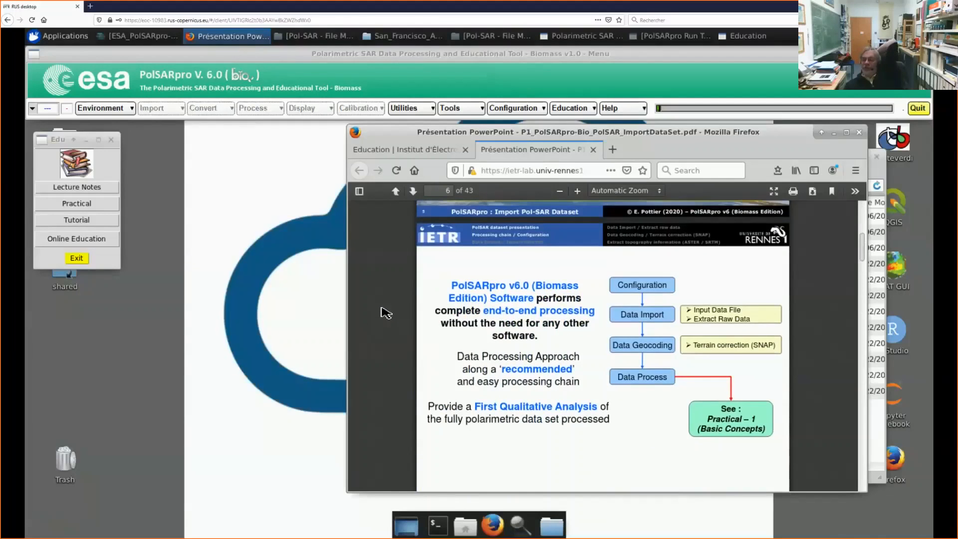
pyautogui.scroll(-3, 385, 313)
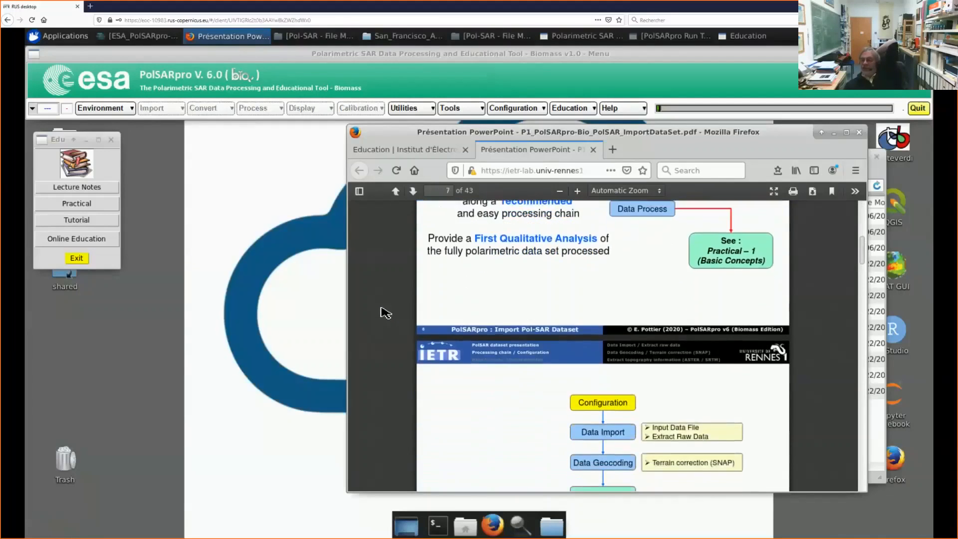
pyautogui.scroll(-5, 386, 313)
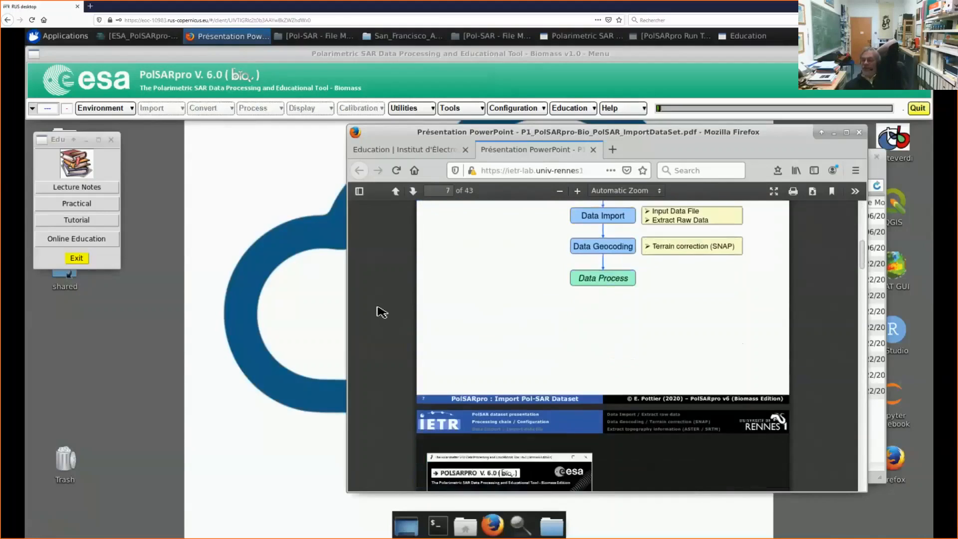
pyautogui.scroll(-7, 382, 312)
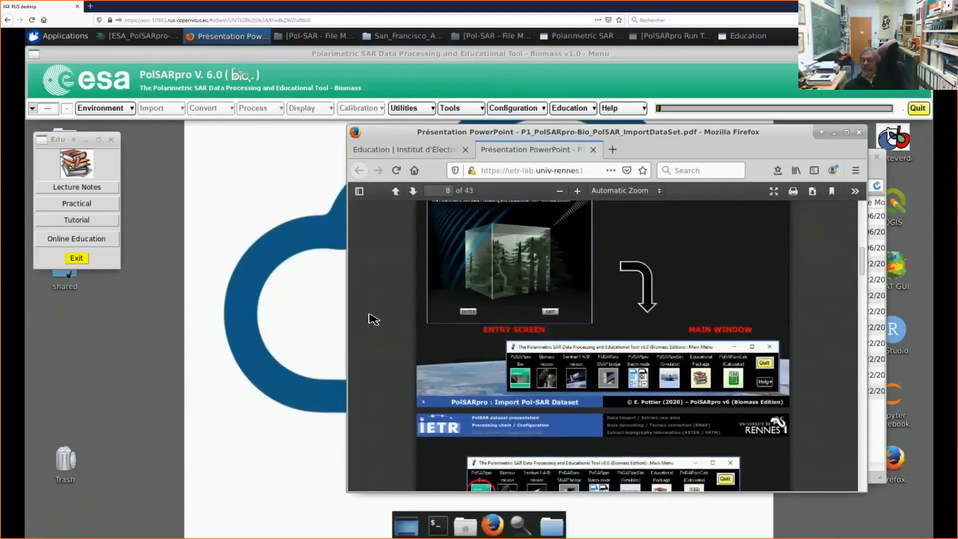
pyautogui.scroll(-7, 374, 321)
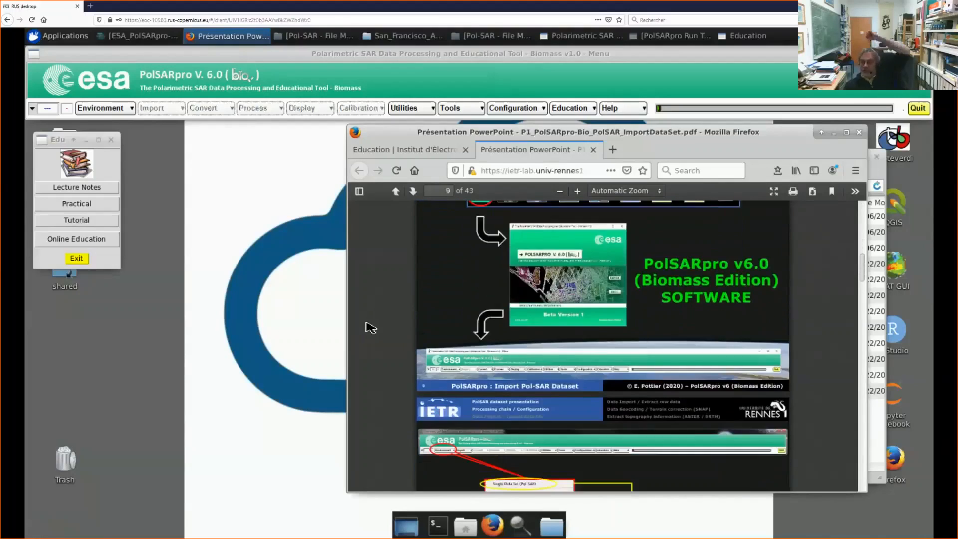
pyautogui.scroll(-4, 370, 328)
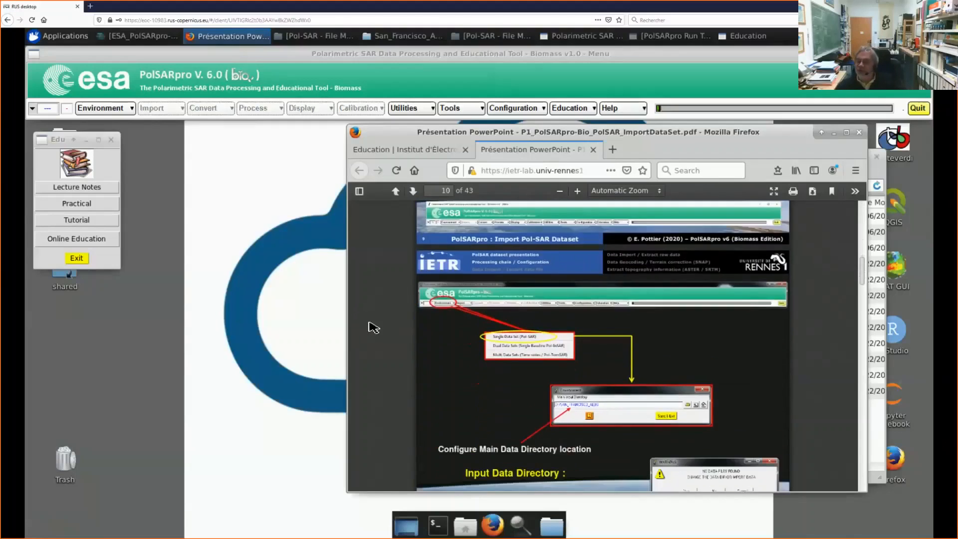
pyautogui.scroll(-6, 374, 328)
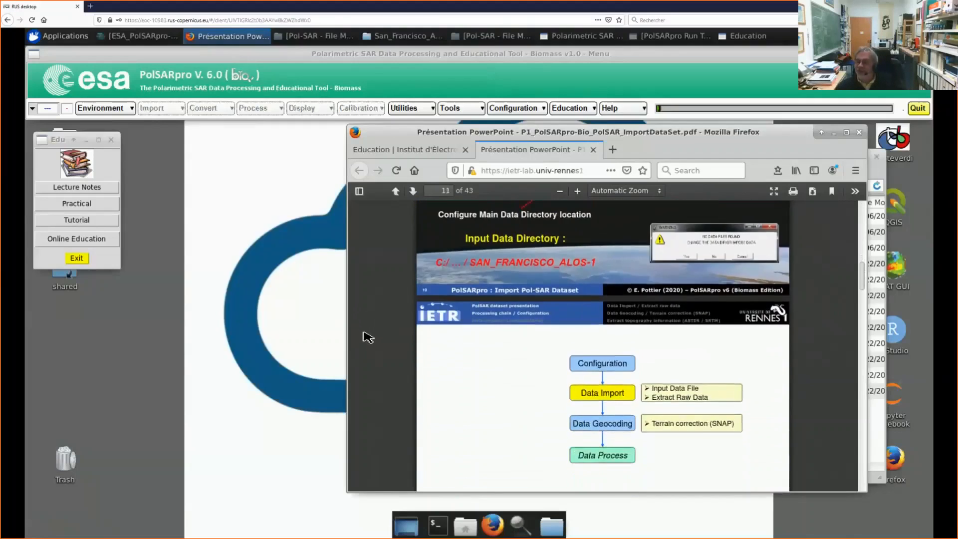
# Step: Examine the slides on importing the ALOS data file in the dataset import PDF, up to page 16
pyautogui.scroll(-7, 369, 337)
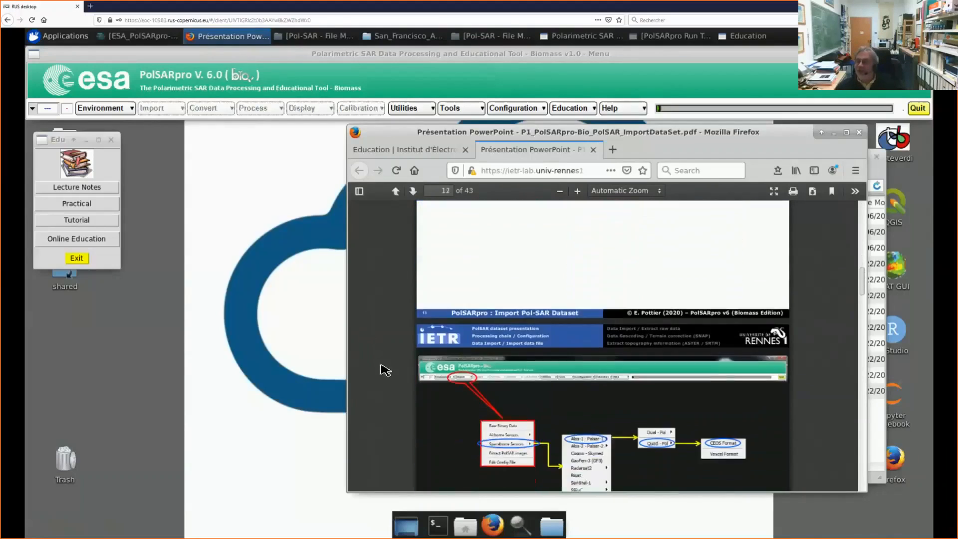
pyautogui.scroll(-7, 369, 392)
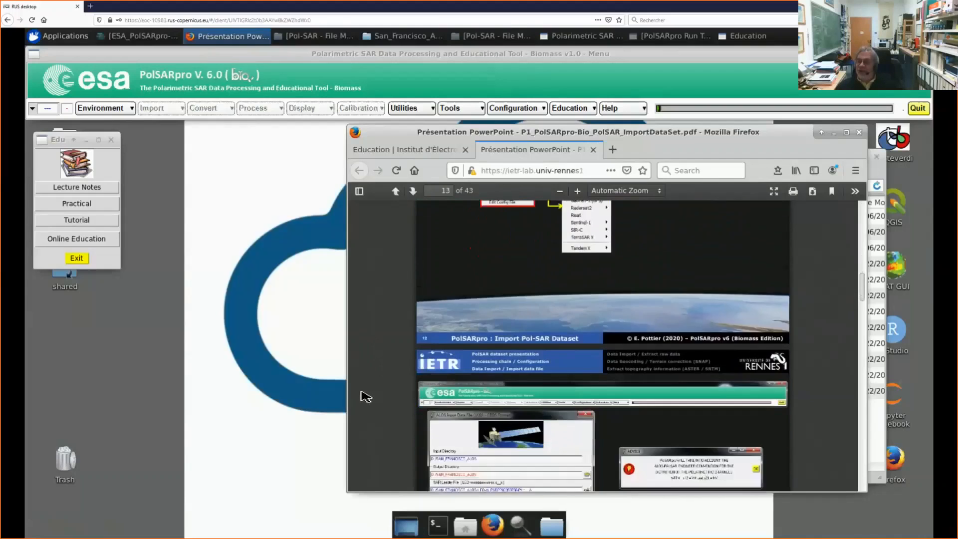
pyautogui.scroll(-6, 366, 397)
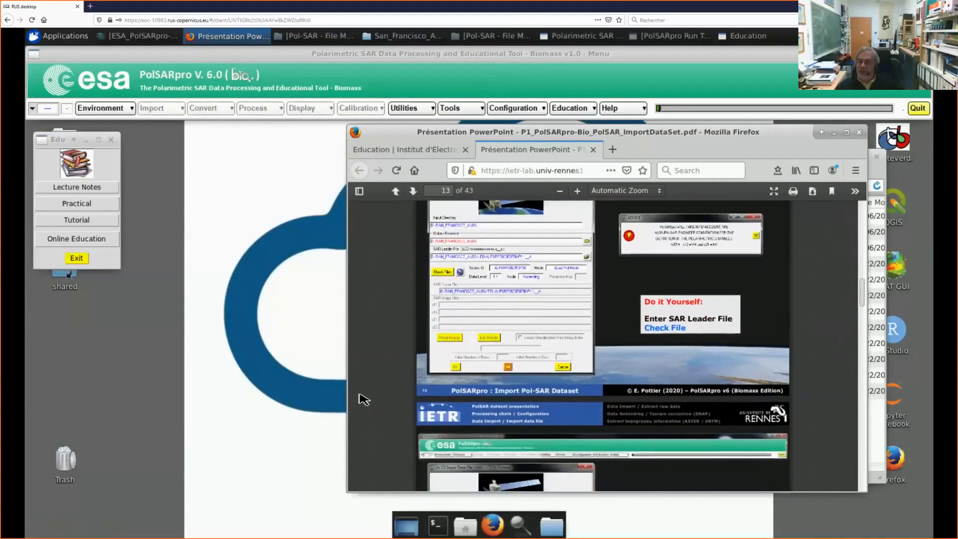
pyautogui.scroll(-6, 364, 399)
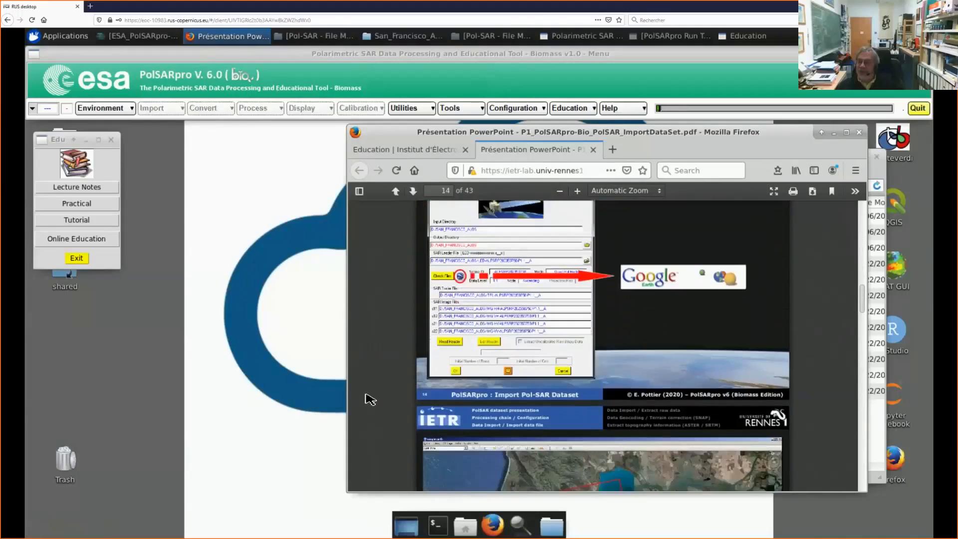
pyautogui.scroll(-4, 384, 395)
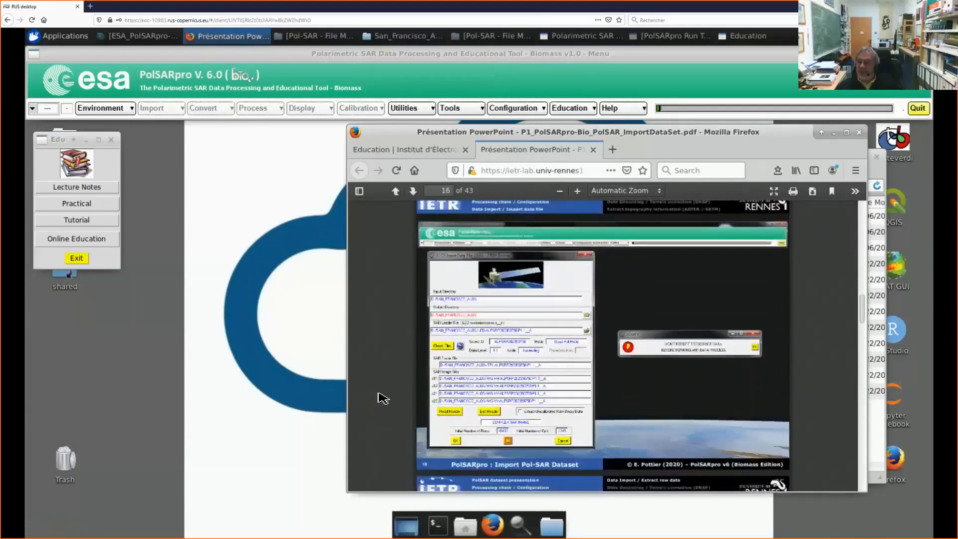
# Step: Examine the raw data extraction slides of the dataset import PDF, from page 16 to the upside-down SAR image question on page 22
pyautogui.scroll(-7, 383, 398)
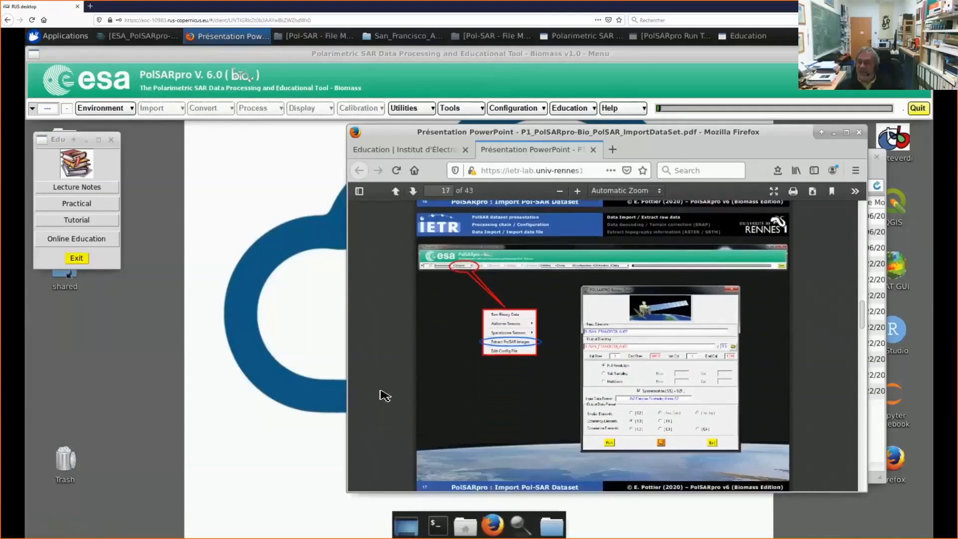
pyautogui.scroll(-4, 384, 395)
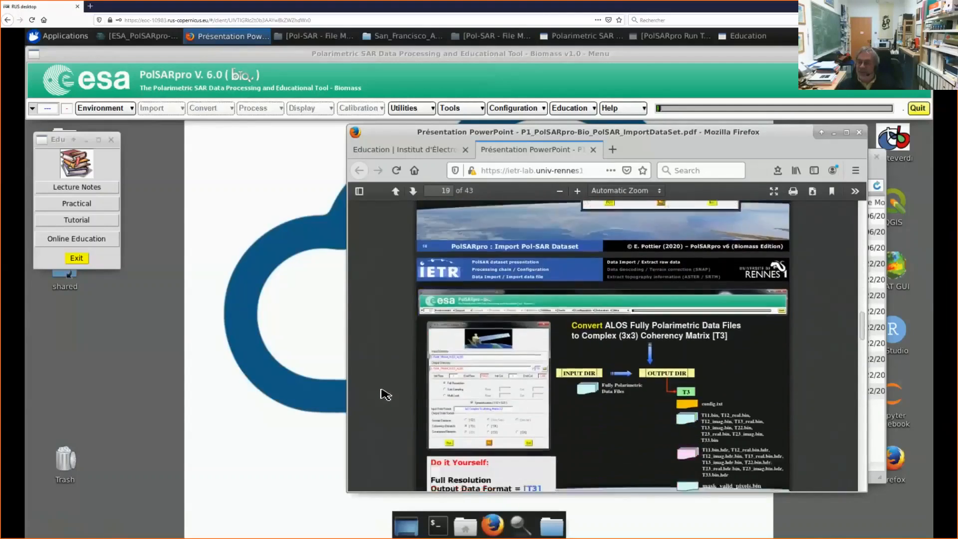
pyautogui.scroll(-2, 386, 394)
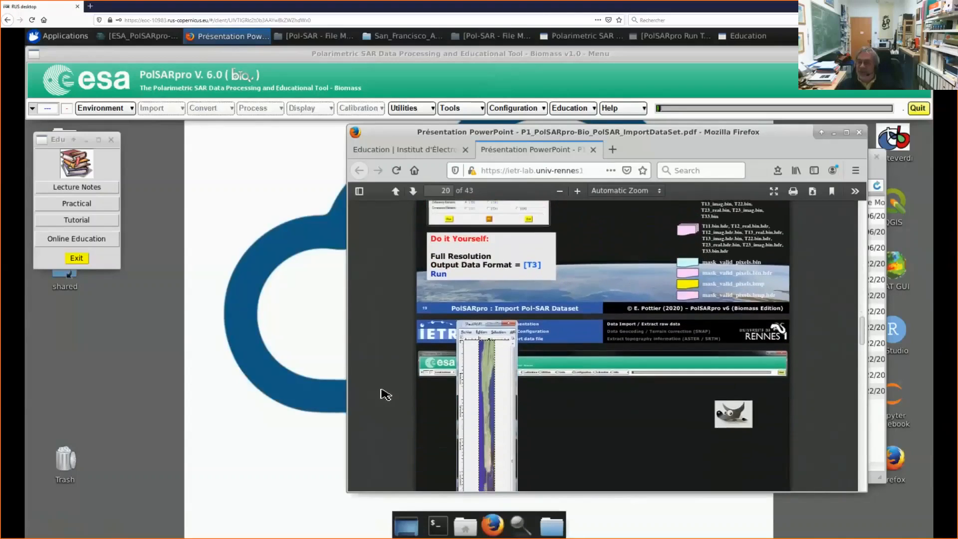
pyautogui.scroll(-7, 386, 394)
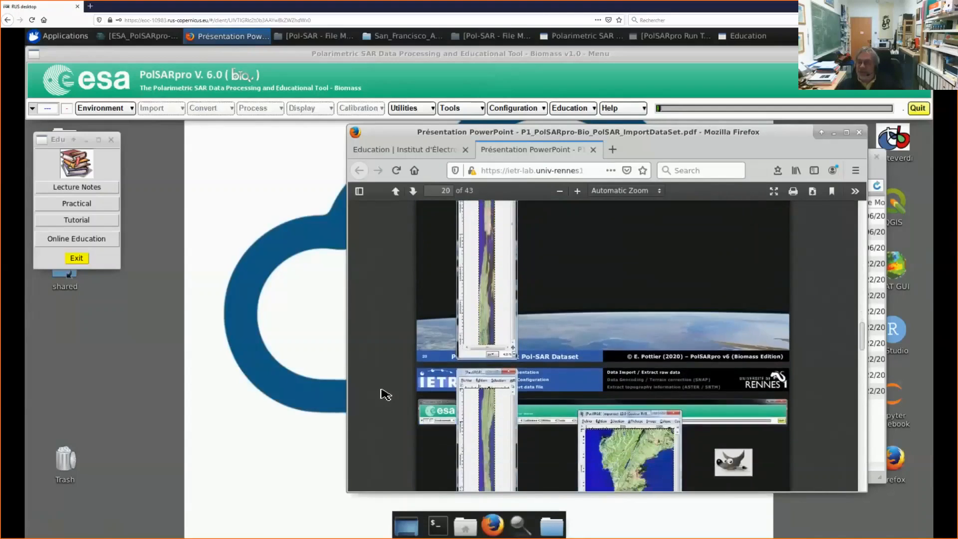
pyautogui.scroll(-10, 386, 394)
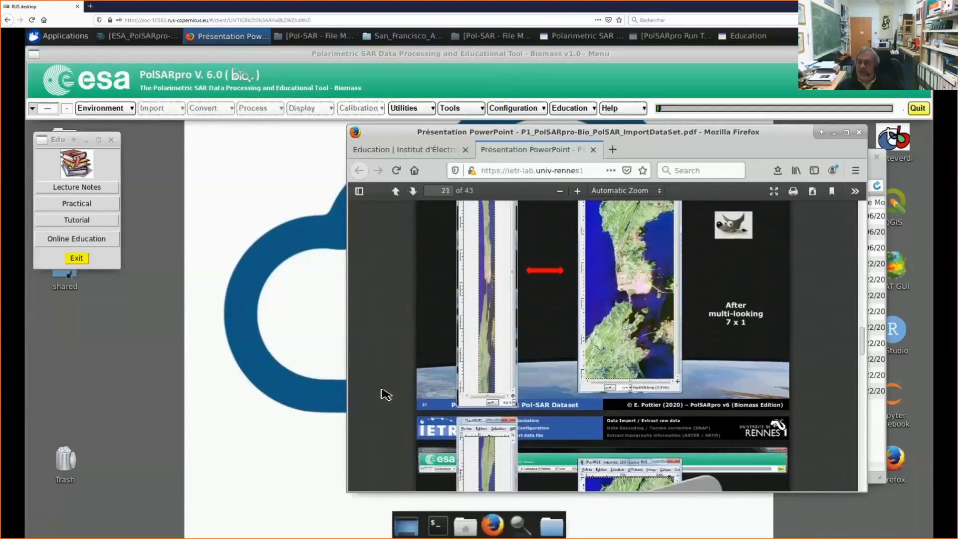
pyautogui.scroll(-3, 386, 394)
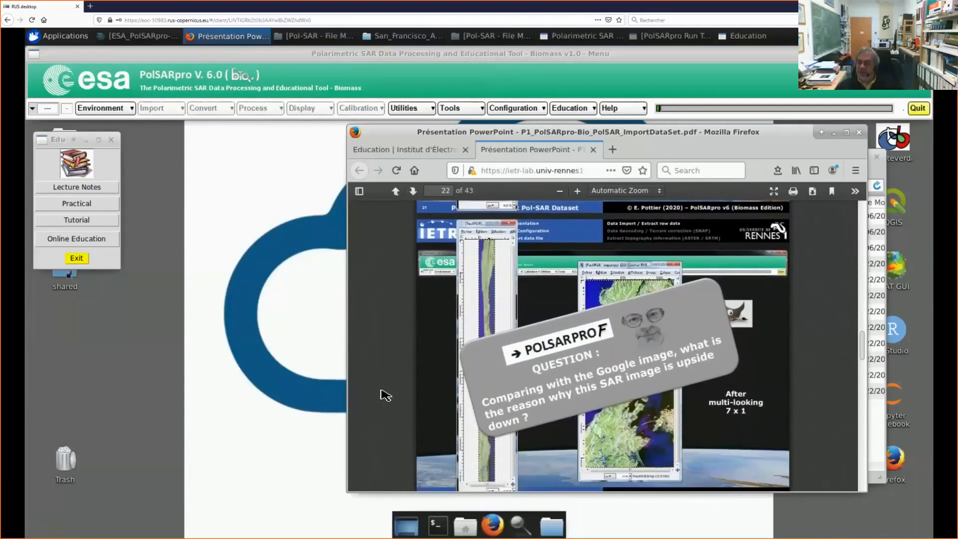
pyautogui.scroll(-1, 386, 394)
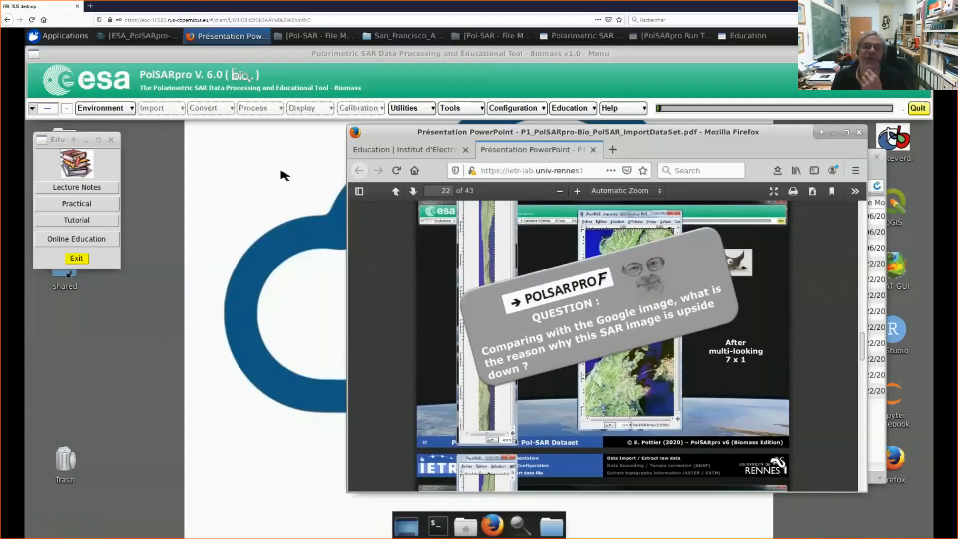
# Step: Close the browser window holding the practical's PDF and exit the Education window
pyautogui.click(79, 258)
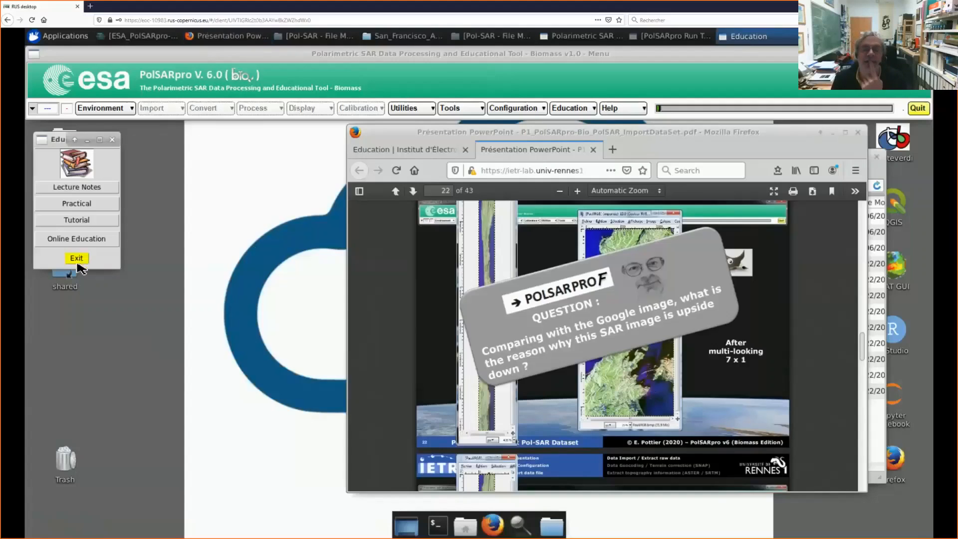
pyautogui.click(592, 149)
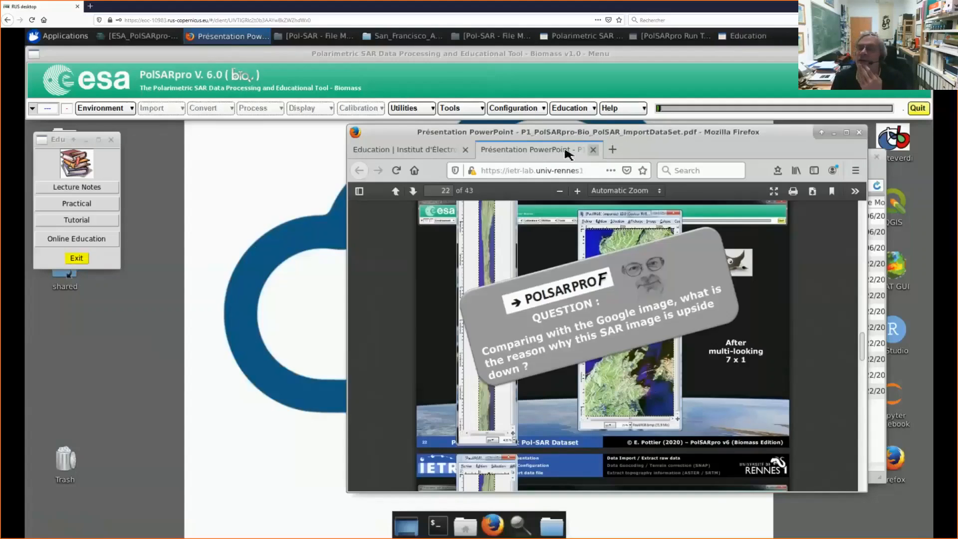
pyautogui.click(83, 260)
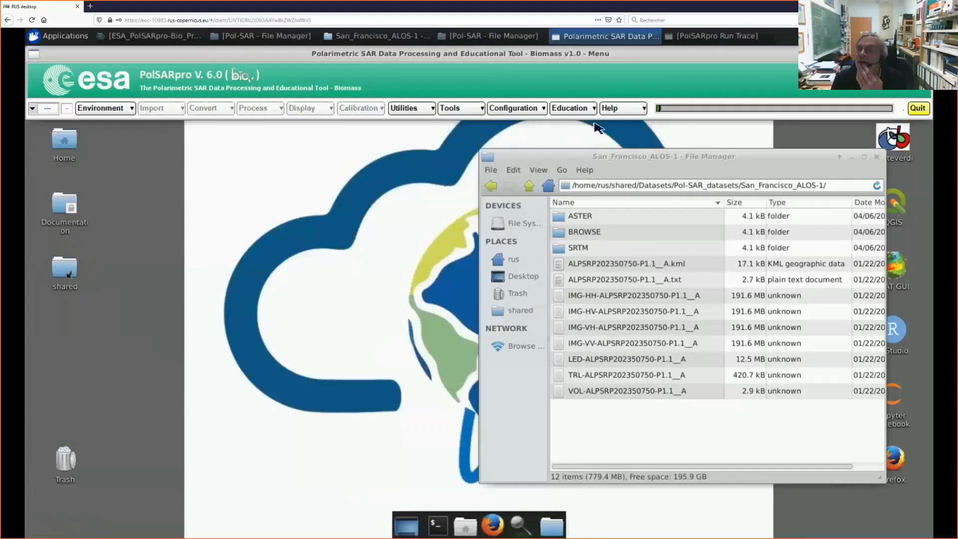
# Step: Set up a Single Data Set (Pol-SAR) environment with /shared/Datasets/Pol-SAR_datasets/San_Francisco_ALOS-1 as main input directory, and save it
pyautogui.click(105, 110)
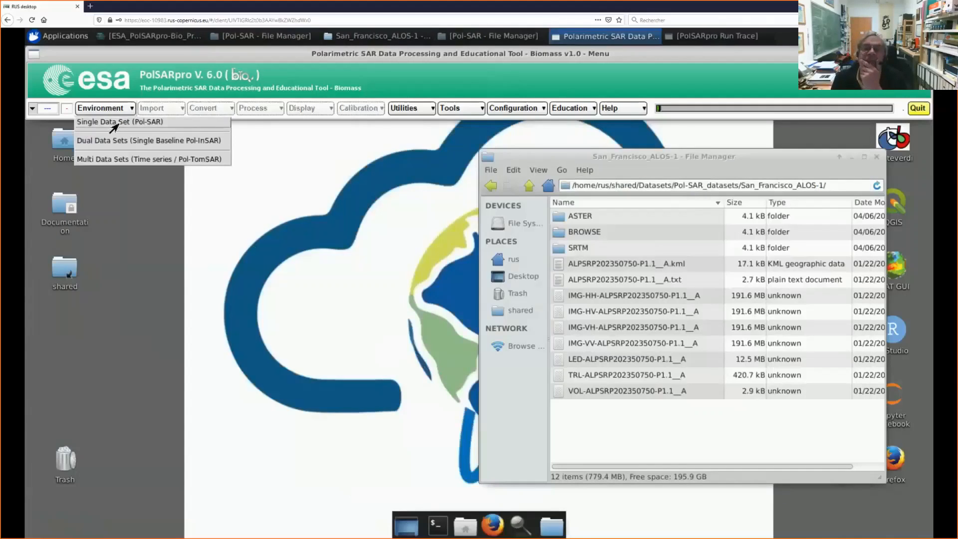
pyautogui.click(113, 125)
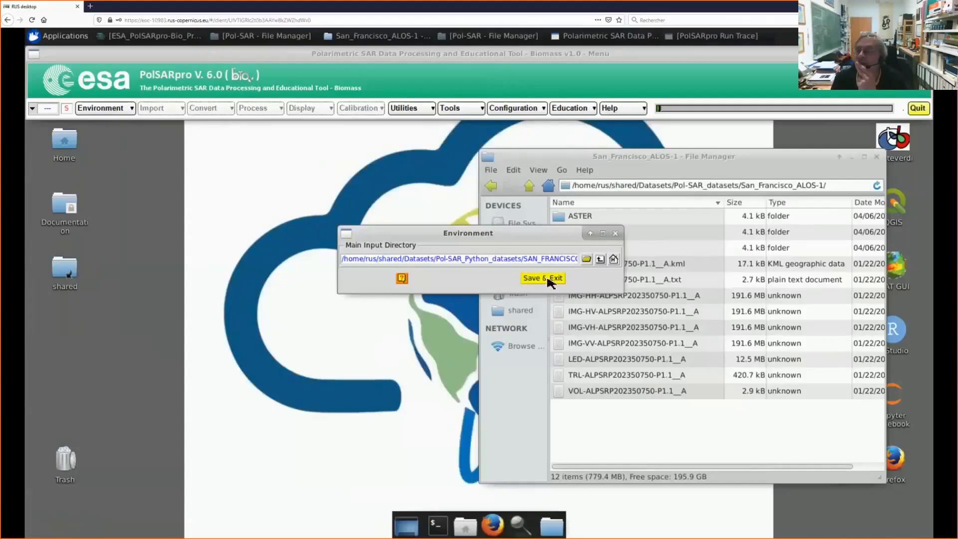
pyautogui.click(600, 260)
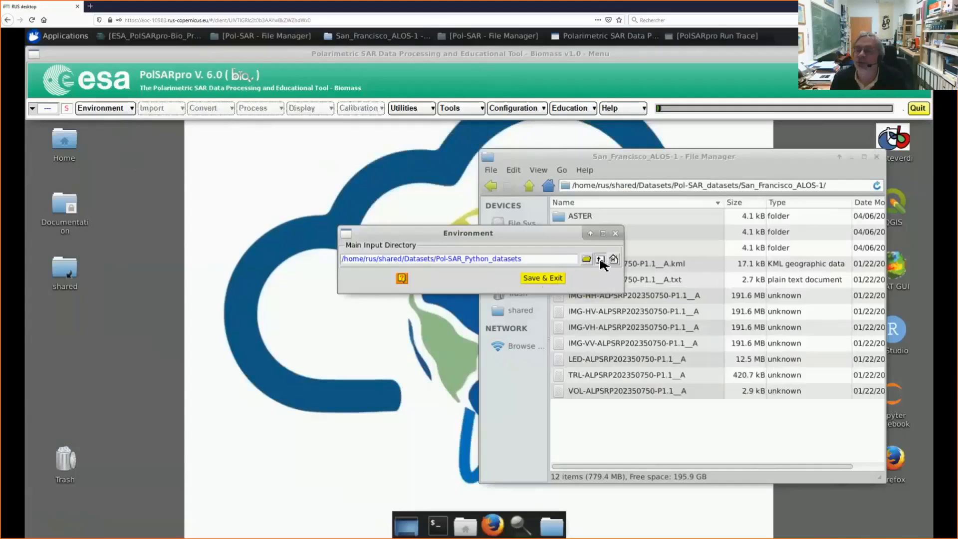
pyautogui.click(598, 261)
pyautogui.click(587, 259)
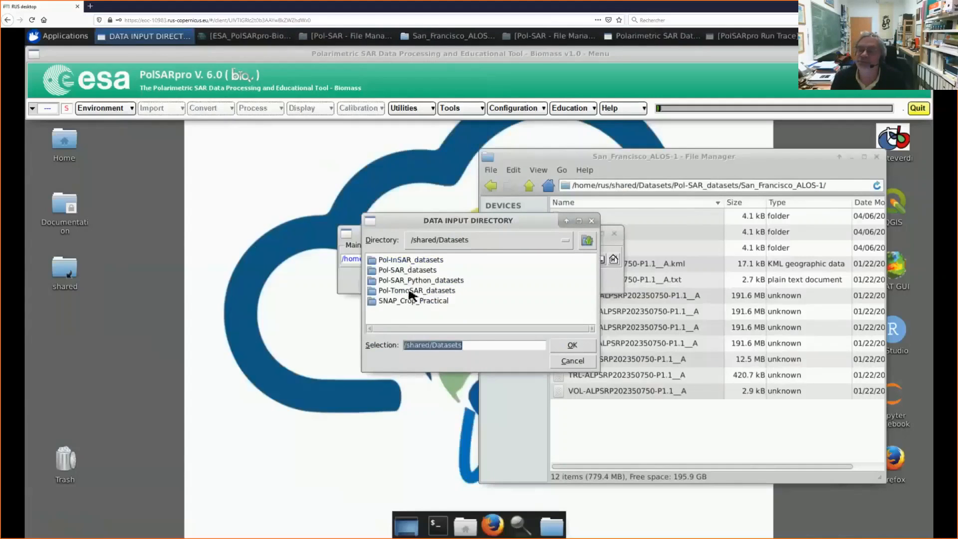
pyautogui.doubleClick(411, 272)
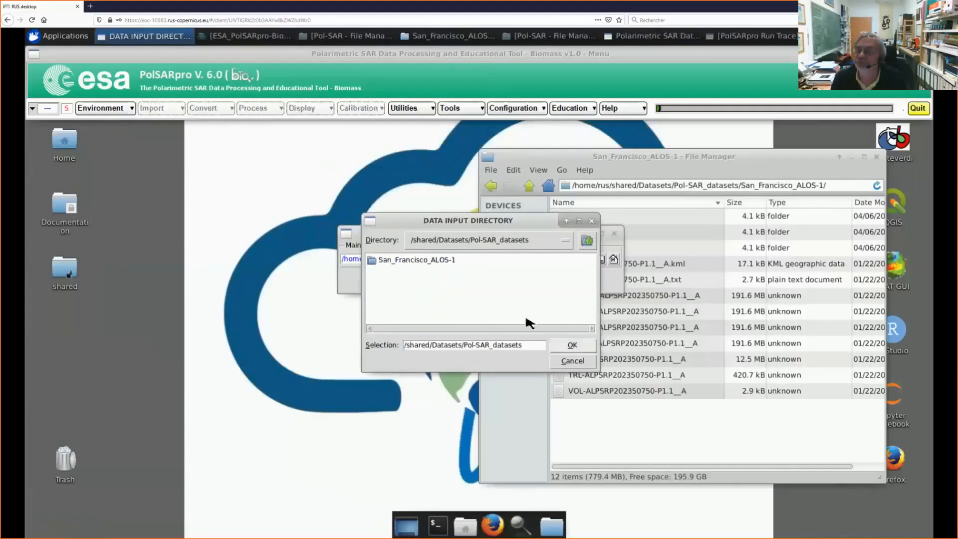
pyautogui.doubleClick(428, 262)
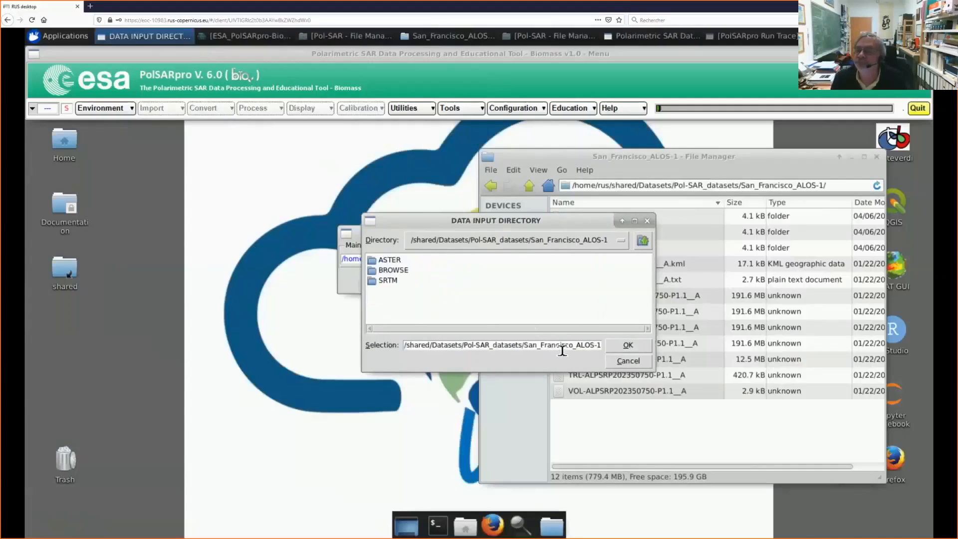
pyautogui.click(633, 348)
pyautogui.click(553, 280)
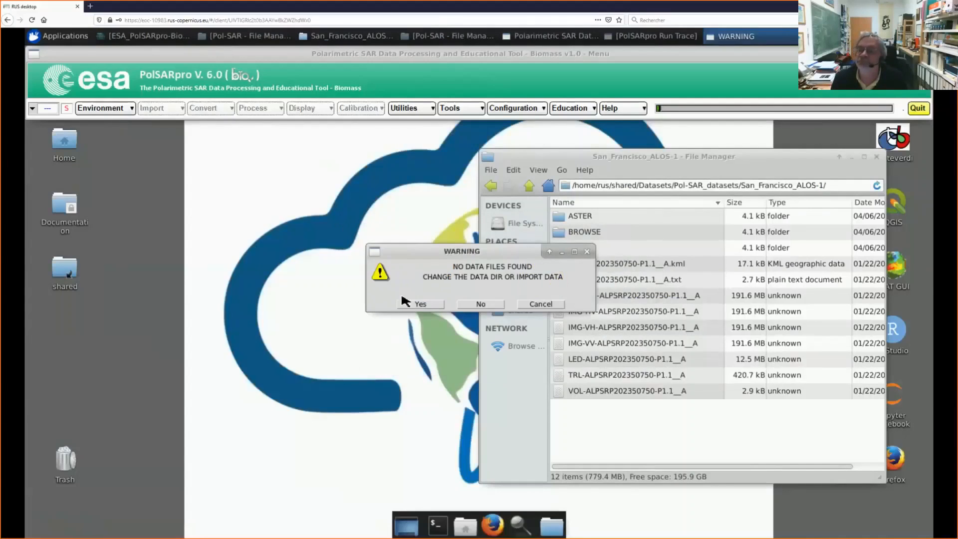
pyautogui.click(421, 305)
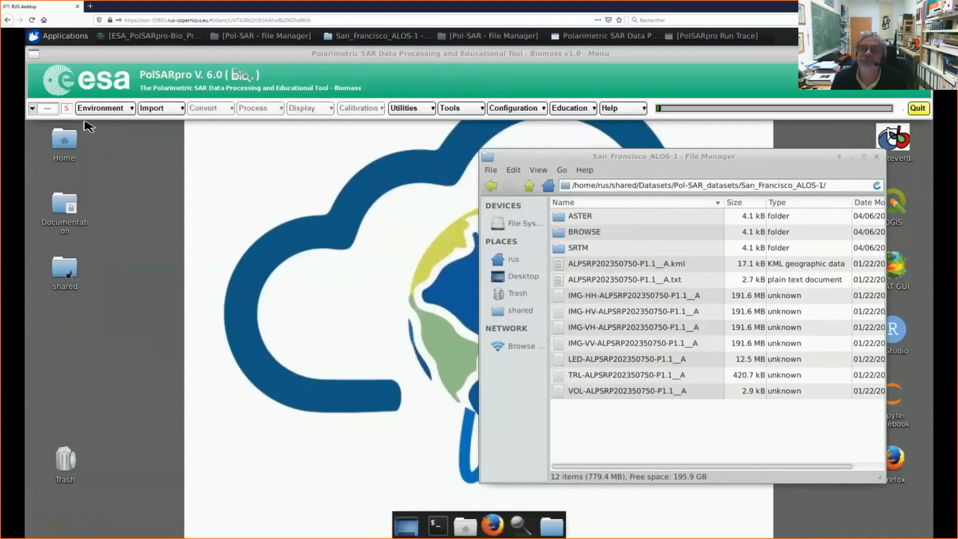
# Step: Start the spaceborne Alos-1 - Palsar-1 Quad-Pol import in JAXA - CEOS format and choose LED-ALPSRP202350750-P1.1__A as SAR leader file
pyautogui.click(160, 111)
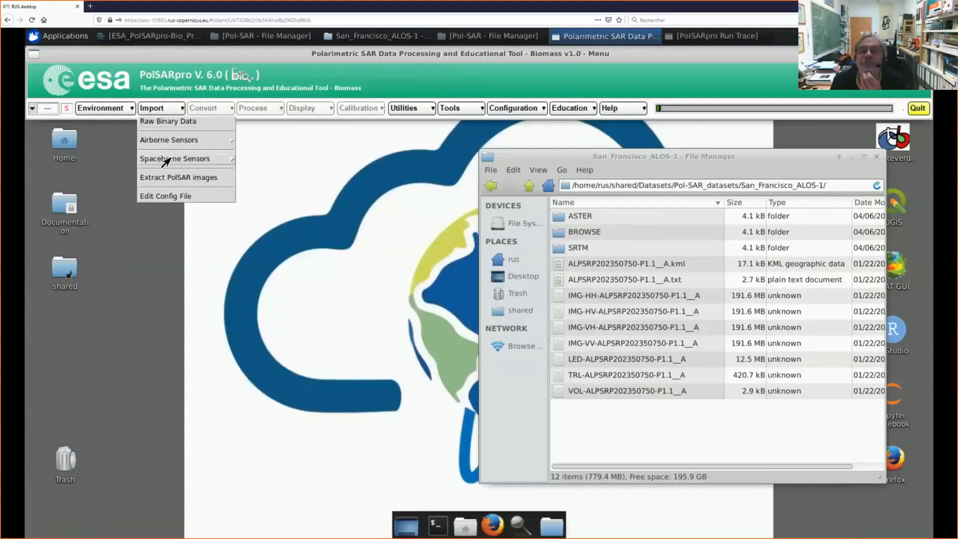
pyautogui.moveTo(166, 160)
pyautogui.moveTo(289, 162)
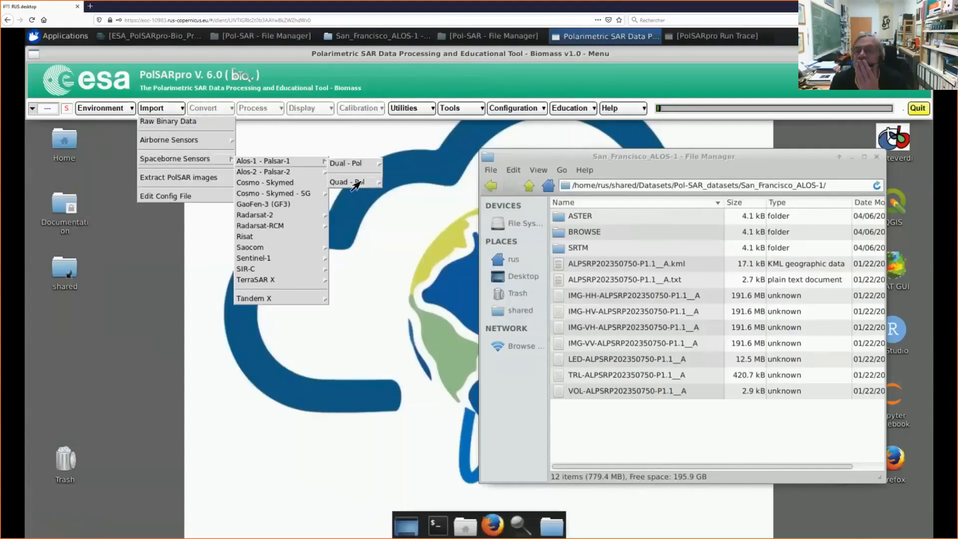
pyautogui.moveTo(355, 185)
pyautogui.click(406, 189)
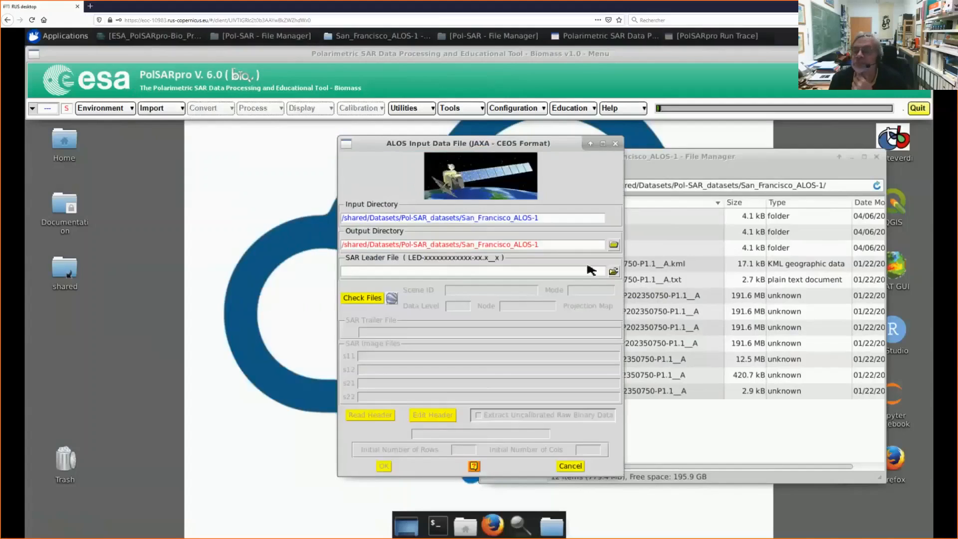
pyautogui.click(614, 271)
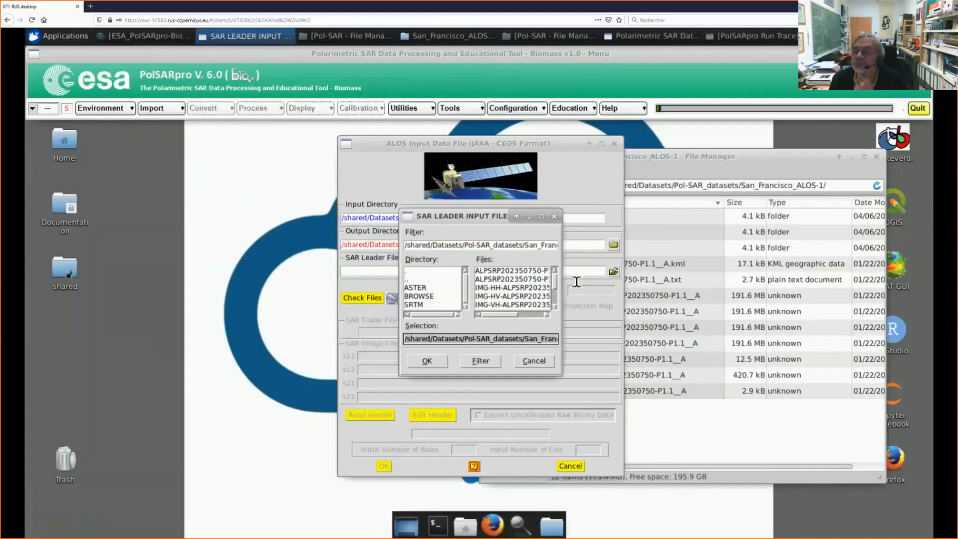
pyautogui.moveTo(556, 285); pyautogui.dragTo(545, 302)
pyautogui.click(491, 289)
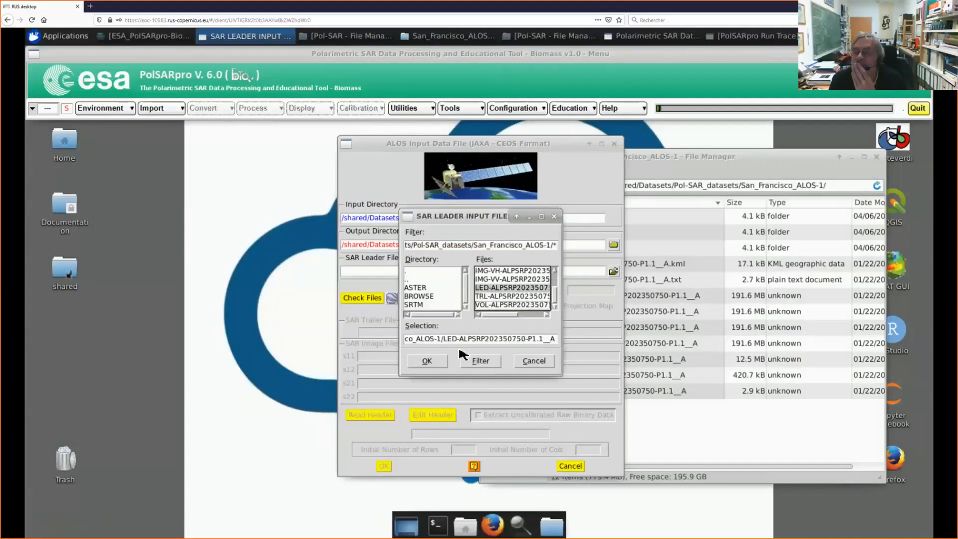
pyautogui.click(428, 363)
# Step: Check the ALOS input files, read their header and confirm the import, acknowledging the advice messages
pyautogui.click(366, 298)
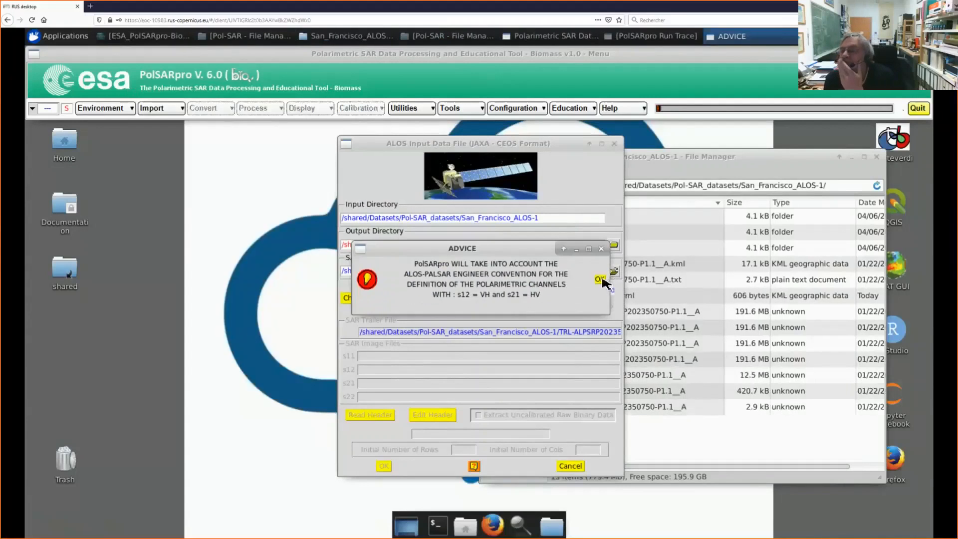
pyautogui.click(600, 279)
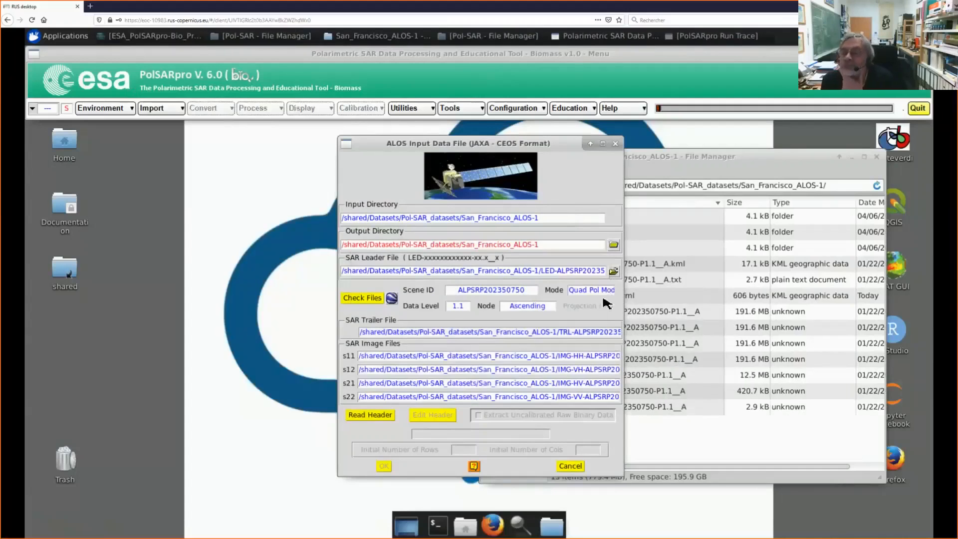
pyautogui.click(379, 417)
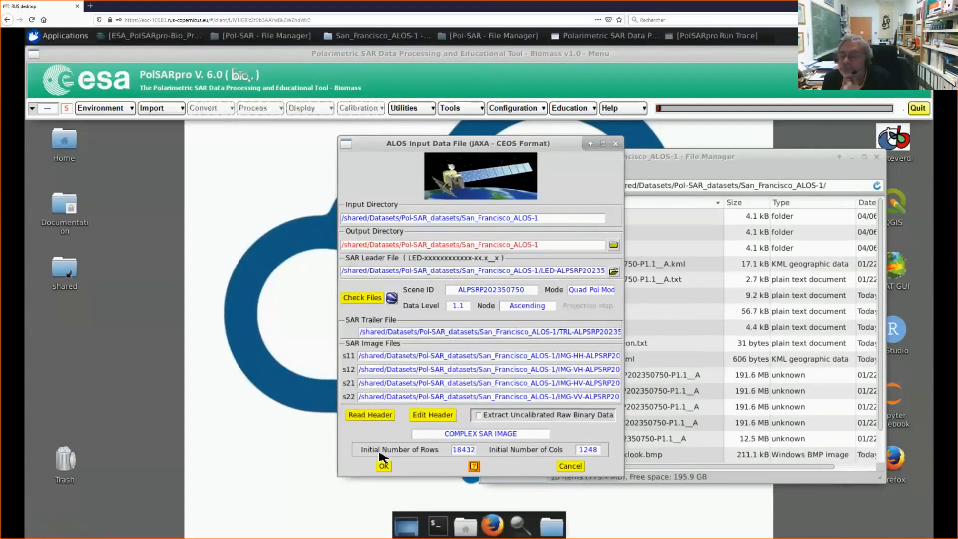
pyautogui.click(386, 467)
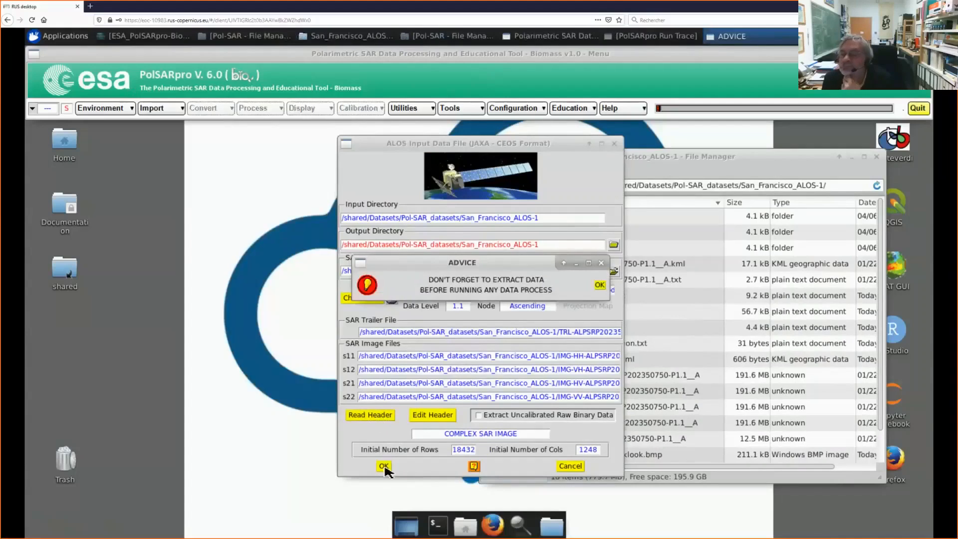
pyautogui.click(601, 285)
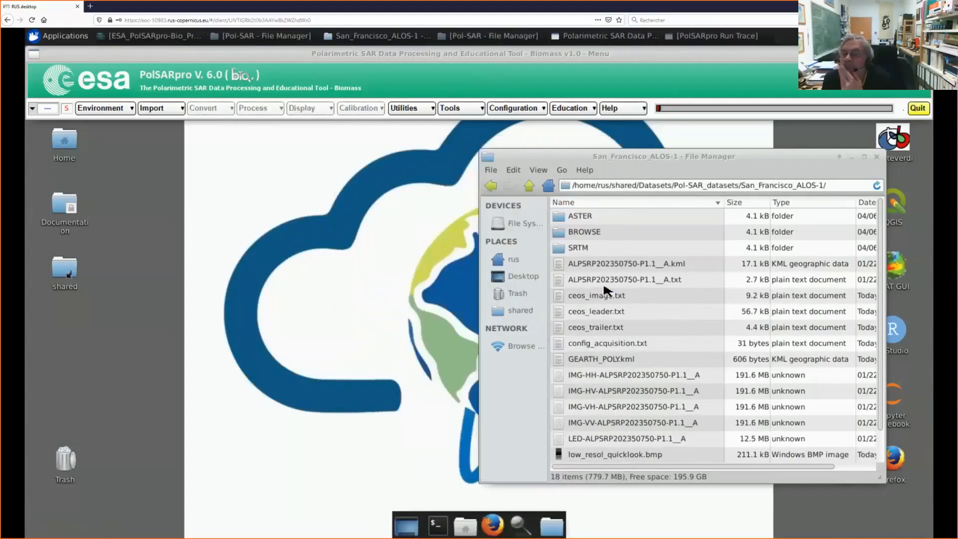
# Step: Open the Extract PolSAR images function for the imported San Francisco ALOS data
pyautogui.click(161, 111)
pyautogui.click(172, 179)
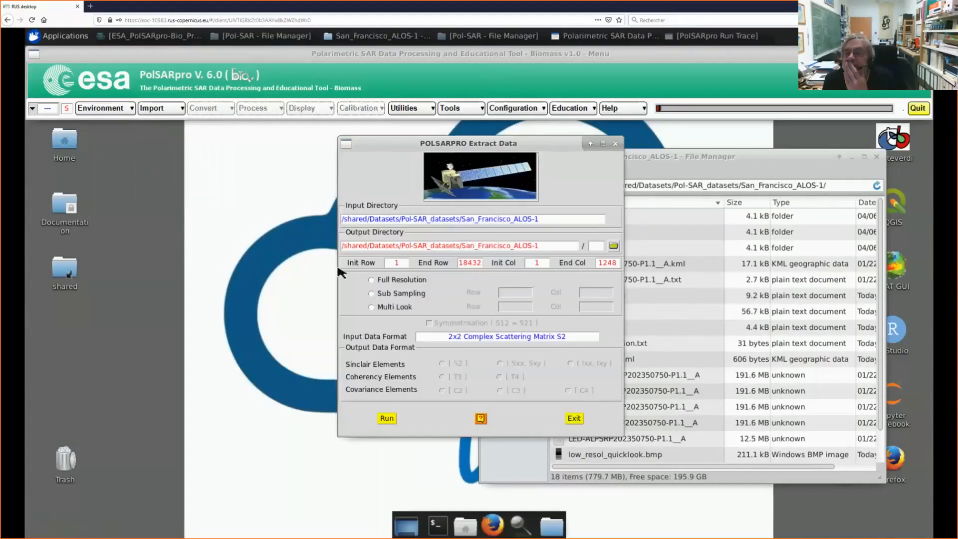
pyautogui.click(390, 308)
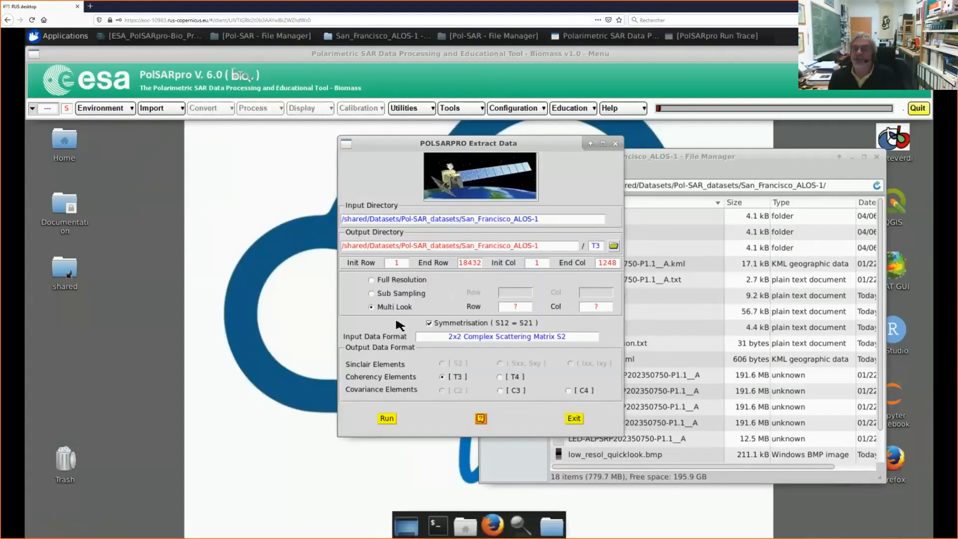
pyautogui.click(518, 308)
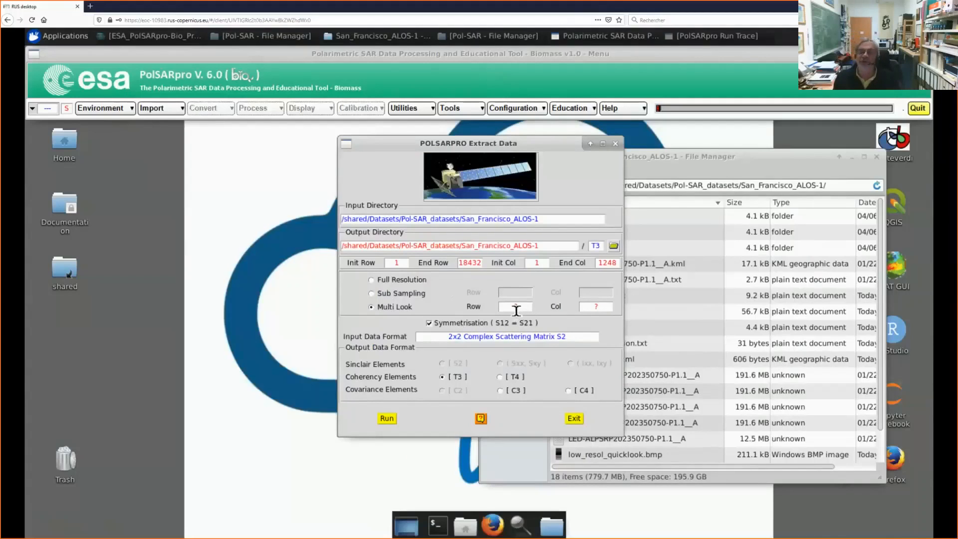
pyautogui.press('BackSpace')
pyautogui.click(524, 310)
pyautogui.write('2')
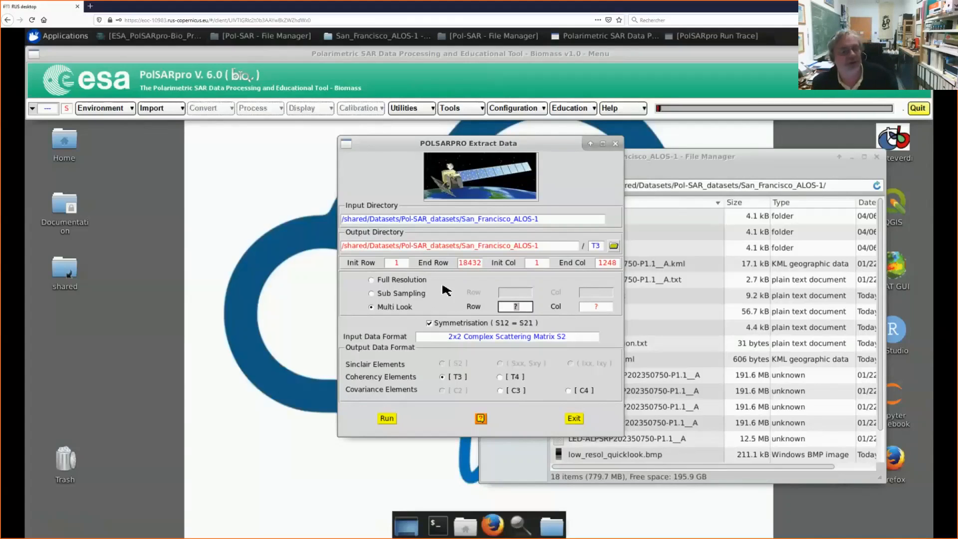
# Step: Extract the data at full resolution to a T3 coherency matrix, creating its output directory, and close the mask_valid_pixels image
pyautogui.click(371, 280)
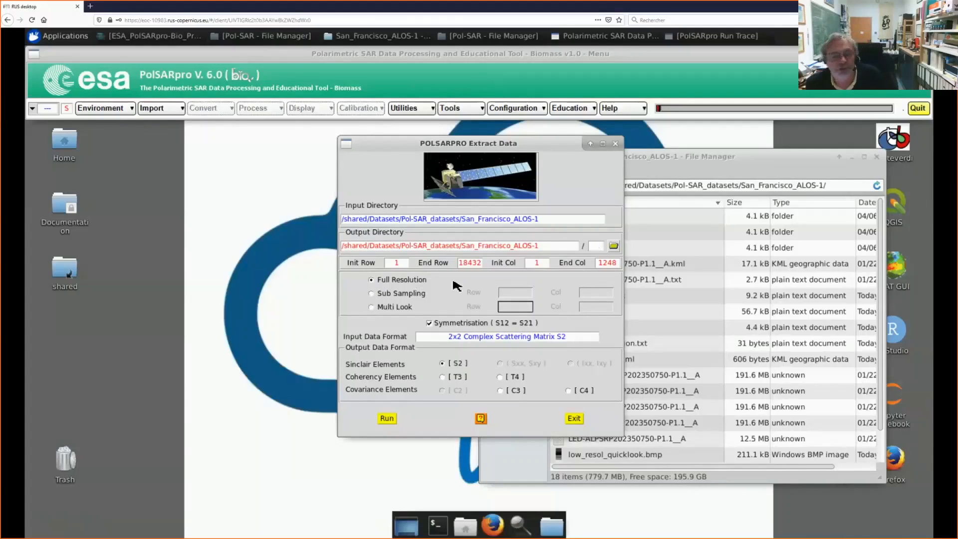
pyautogui.click(442, 378)
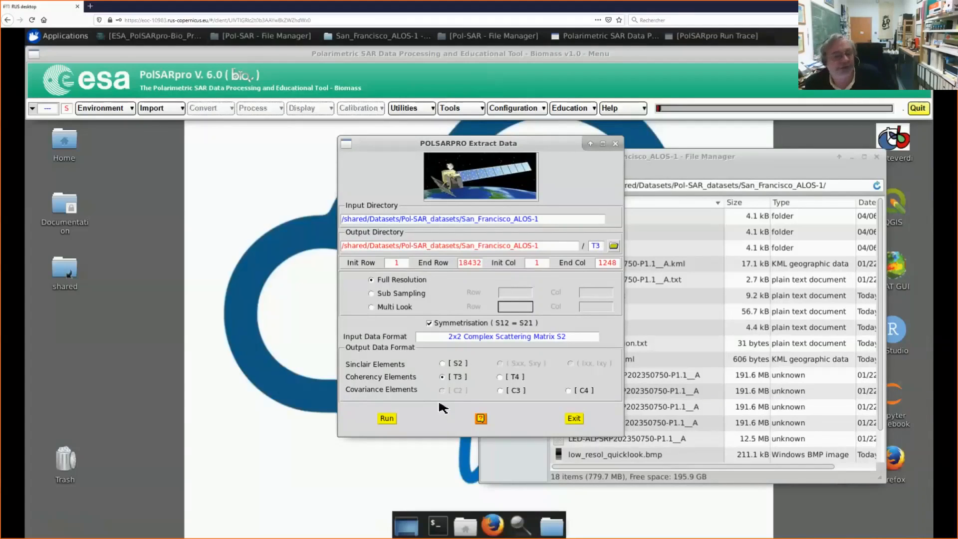
pyautogui.click(389, 419)
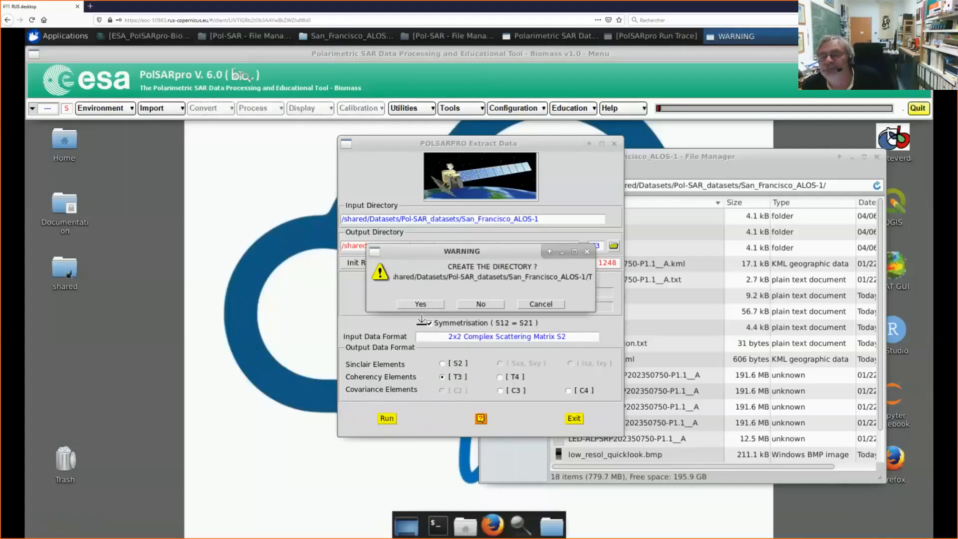
pyautogui.click(424, 306)
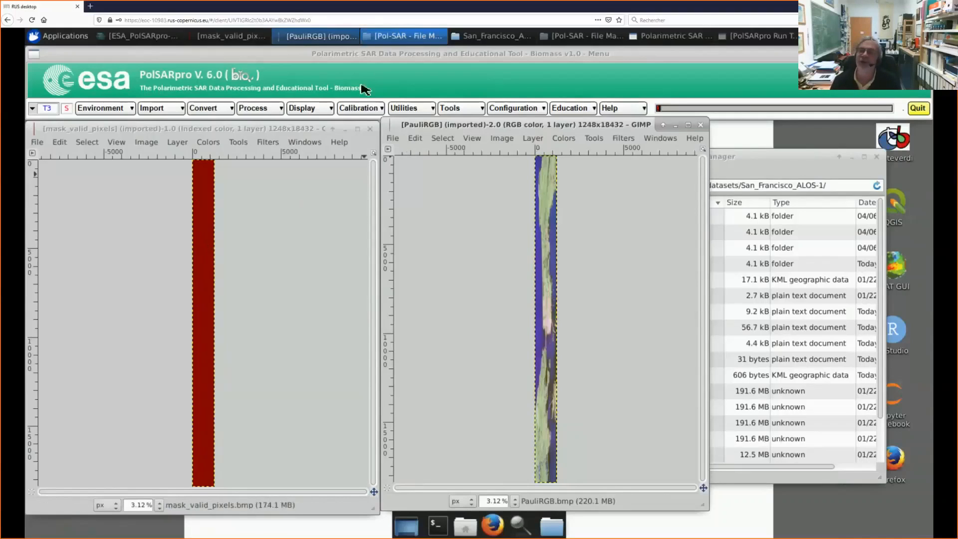
pyautogui.click(370, 128)
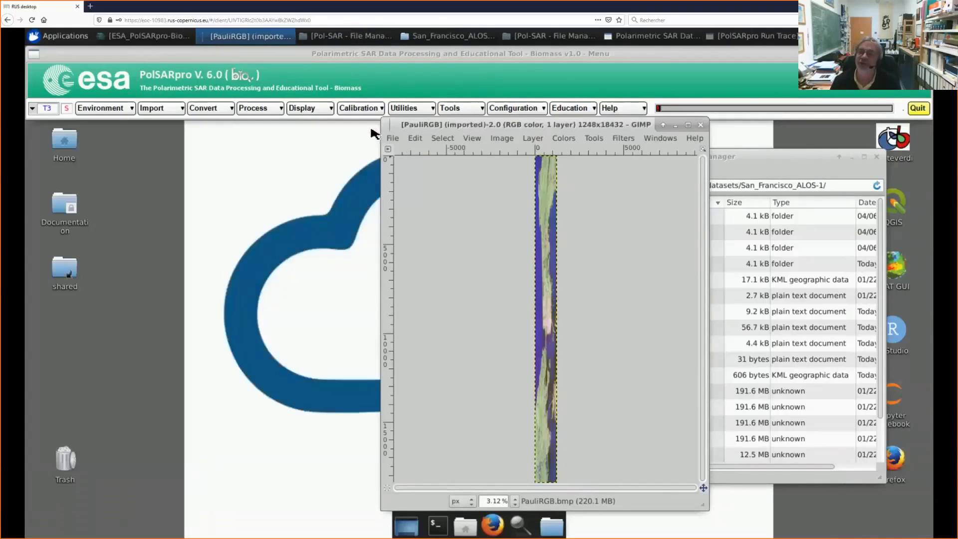
pyautogui.moveTo(476, 128); pyautogui.dragTo(183, 139)
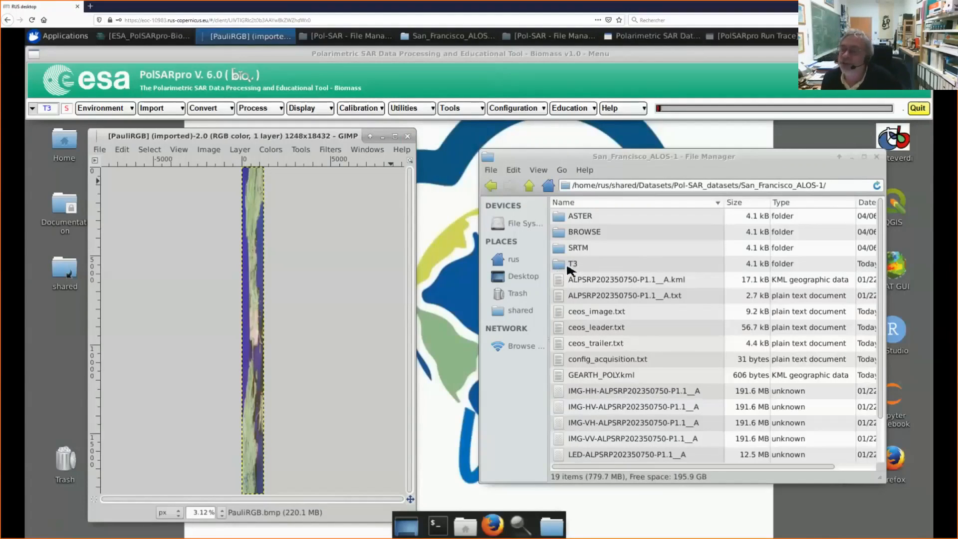
# Step: Review the output files in the T3 folder and read the ENVI header file T23_real.bin.hdr
pyautogui.doubleClick(564, 269)
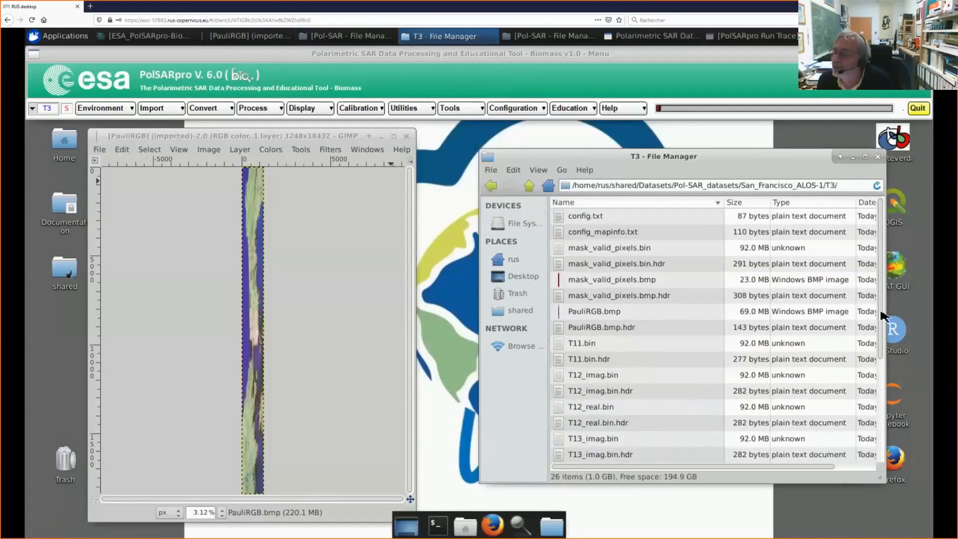
pyautogui.scroll(-1, 883, 355)
pyautogui.scroll(-3, 881, 360)
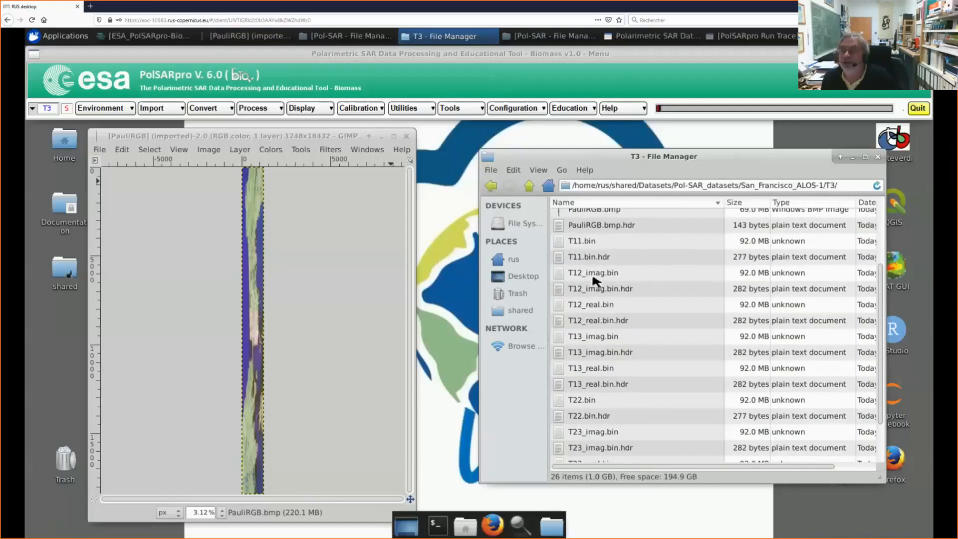
pyautogui.scroll(-3, 601, 274)
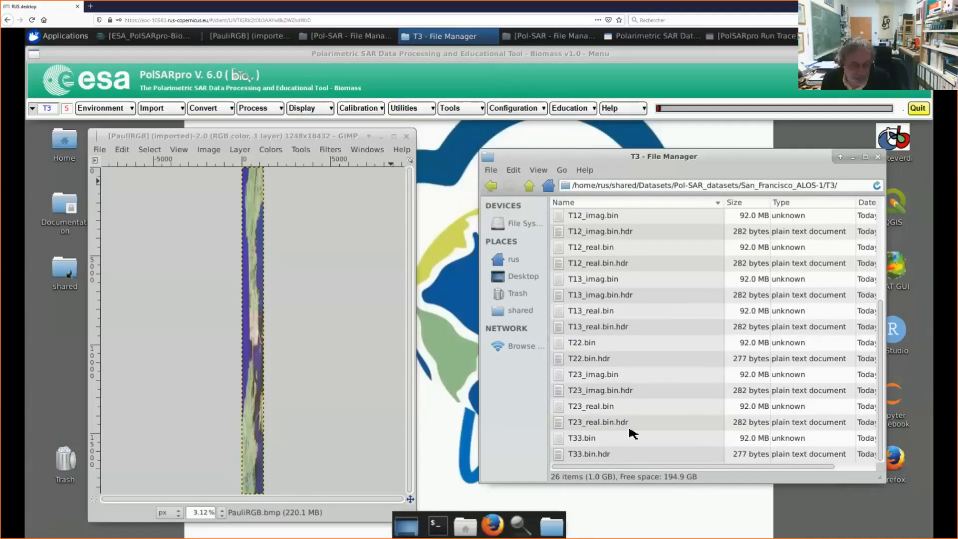
pyautogui.doubleClick(563, 424)
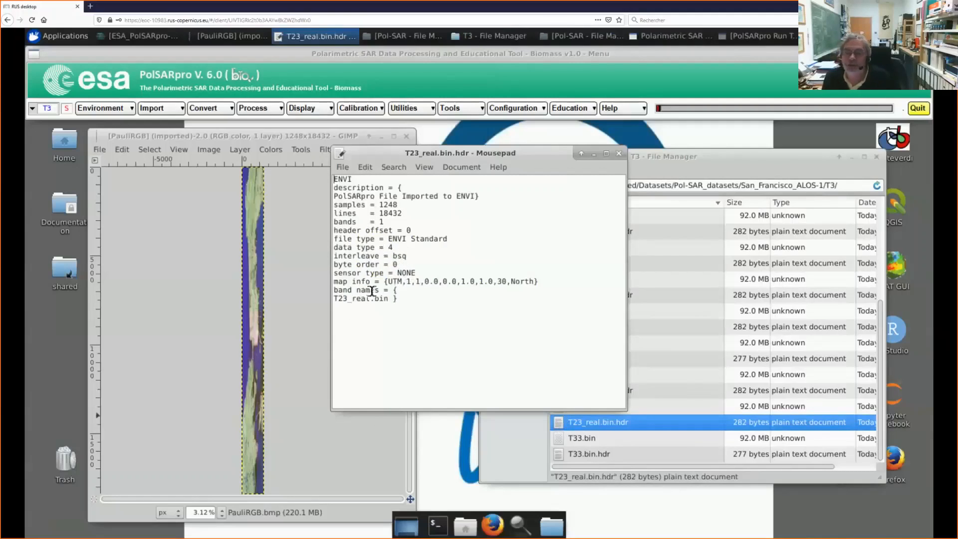
pyautogui.click(619, 155)
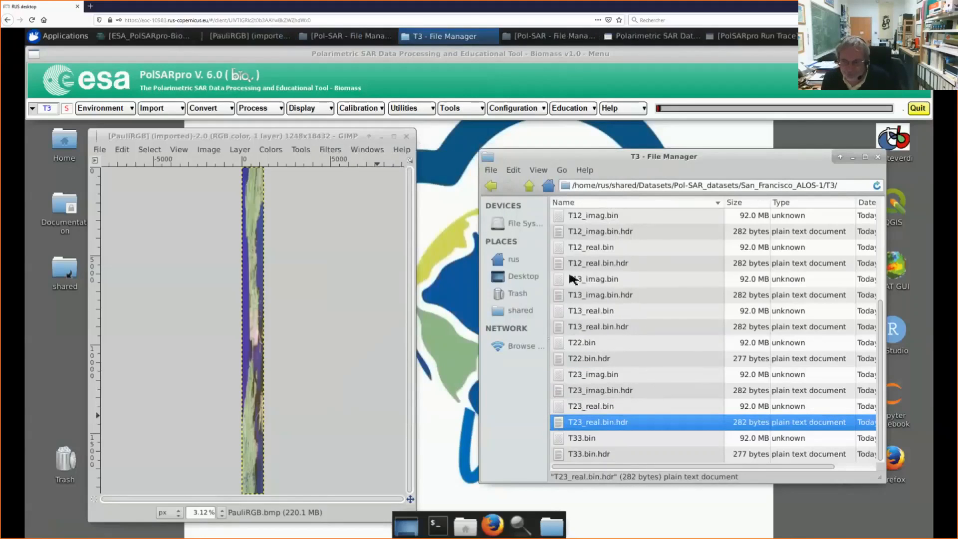
# Step: Return the file manager to the Pol-SAR_datasets folder and close the PauliRGB image
pyautogui.click(529, 186)
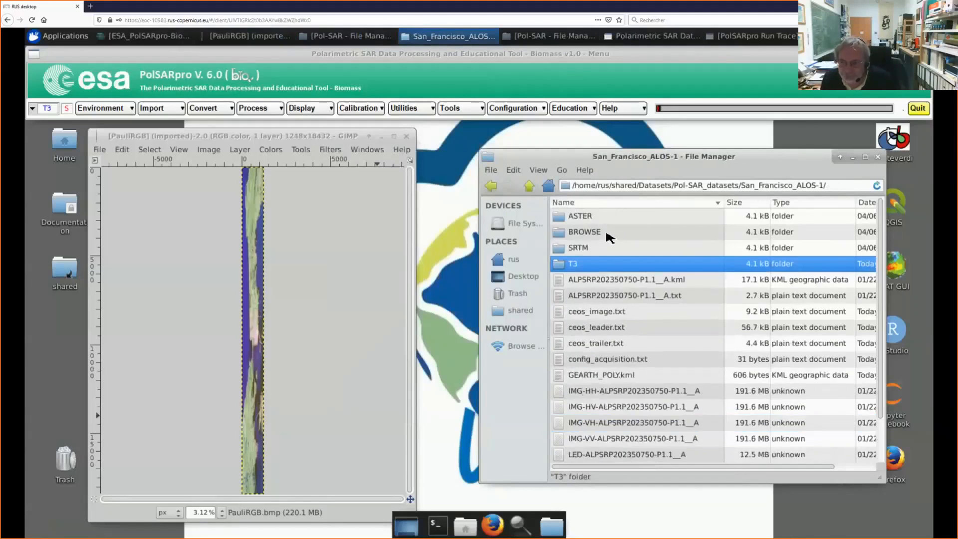
pyautogui.click(529, 186)
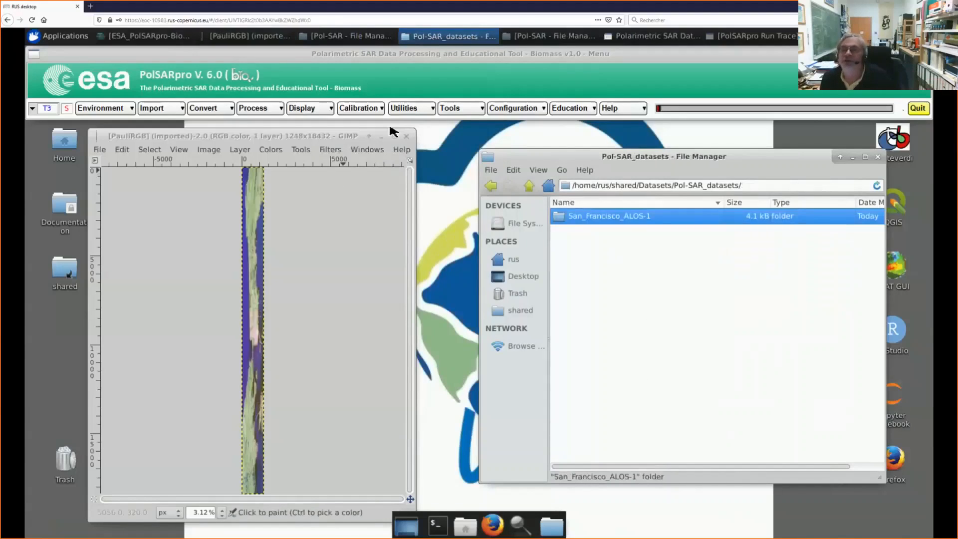
pyautogui.click(407, 137)
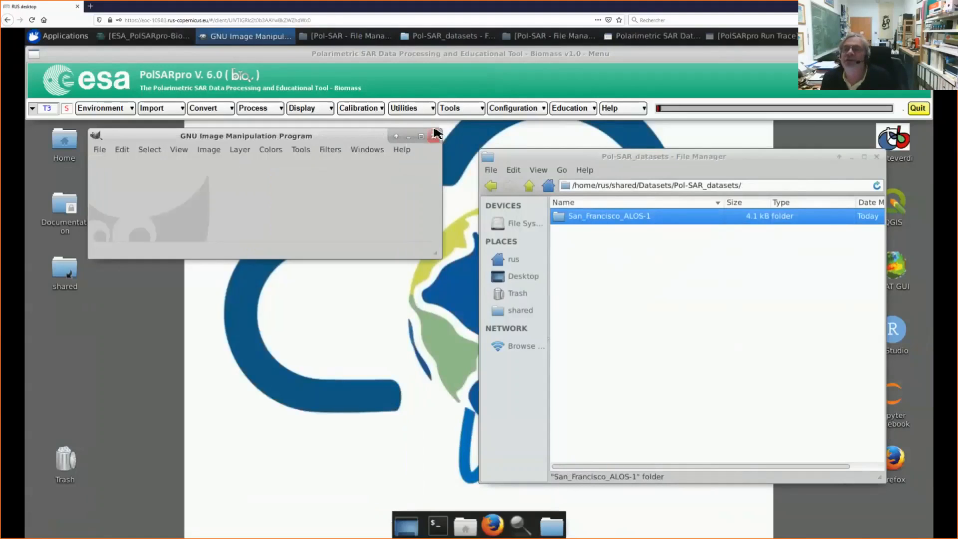
# Step: Set up SNAP geocoding of the T3 matrix for the ALOS-1 (CEOS) sensor with VOL-ALPSRP202350750-P1.1__A as SAR volume file
pyautogui.click(415, 111)
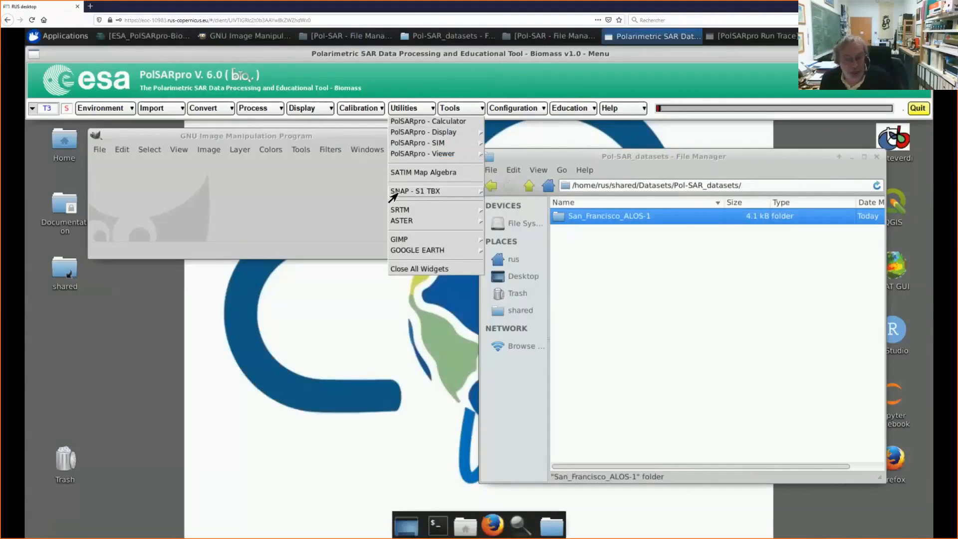
pyautogui.click(447, 195)
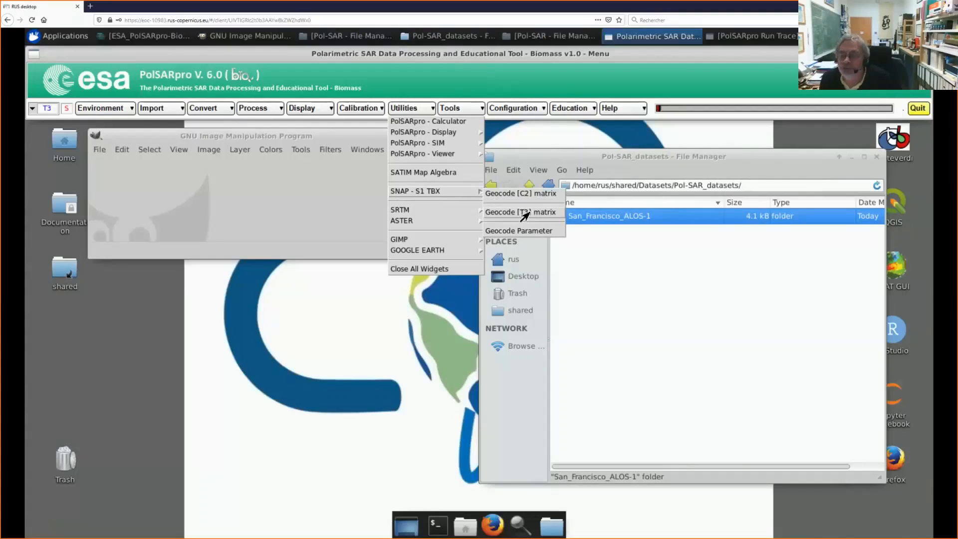
pyautogui.click(525, 213)
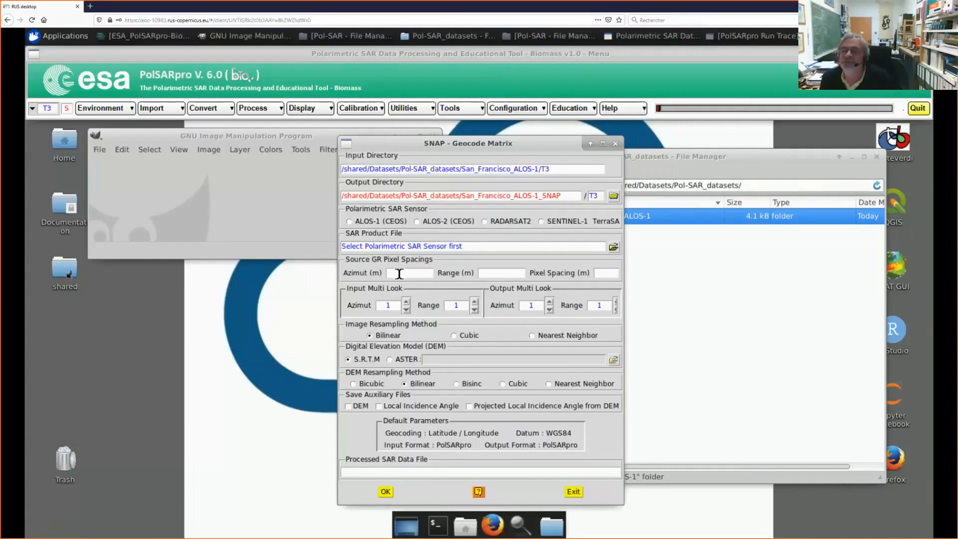
pyautogui.click(350, 221)
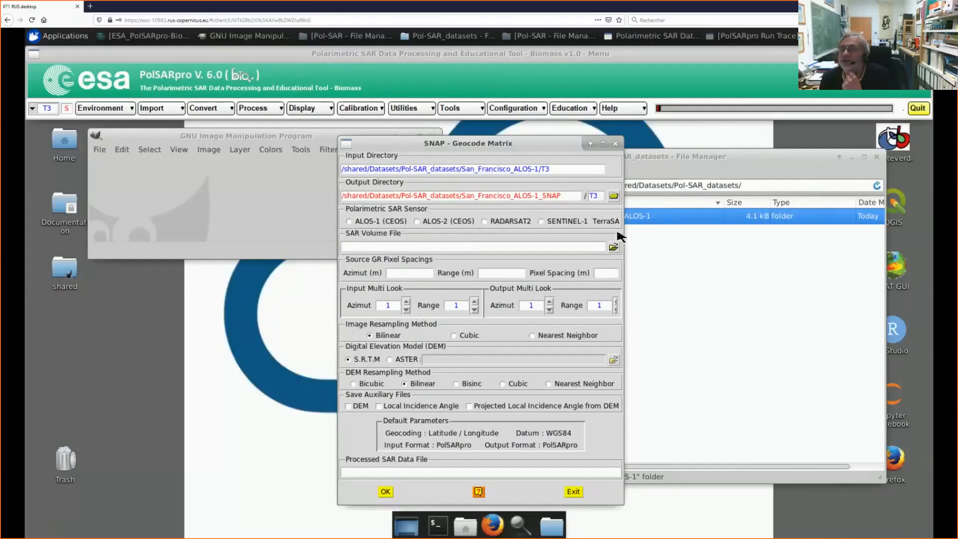
pyautogui.click(614, 247)
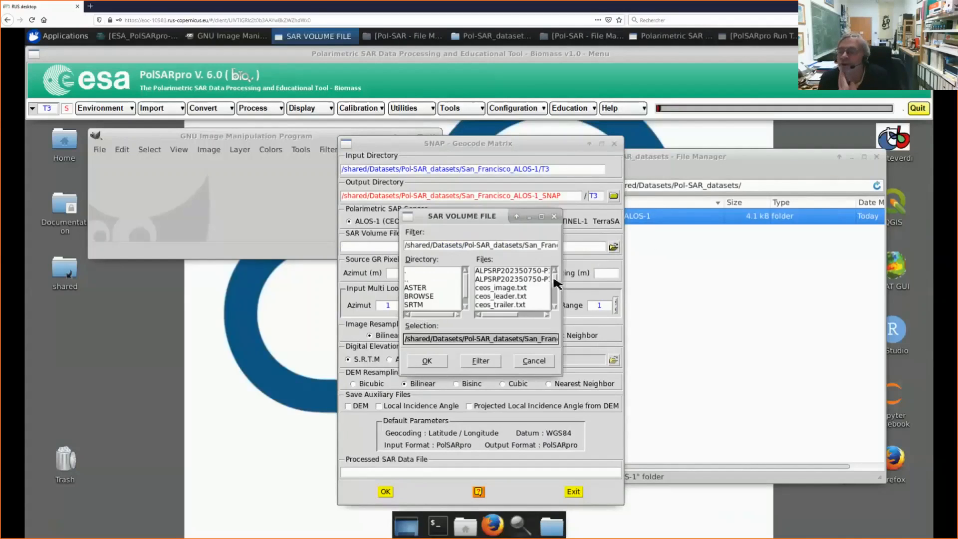
pyautogui.moveTo(555, 278); pyautogui.dragTo(551, 300)
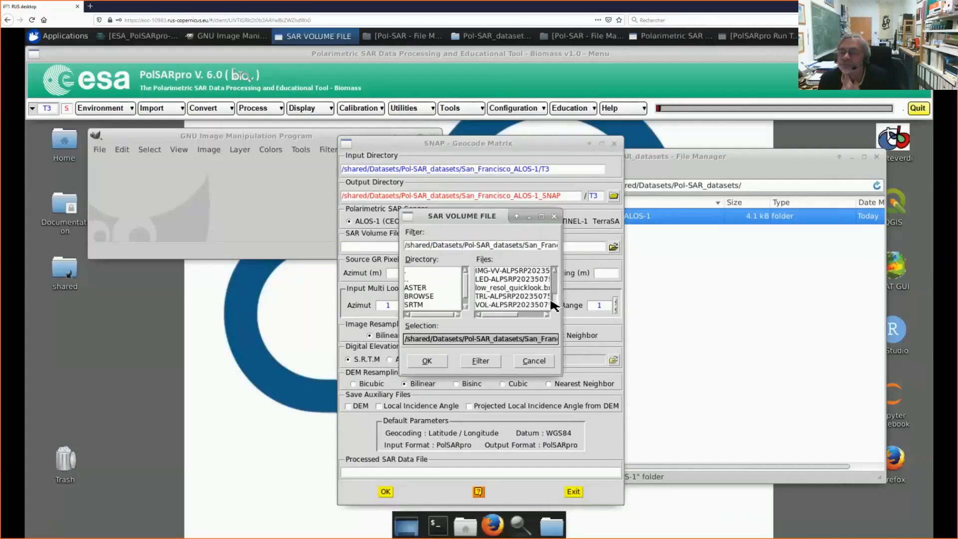
pyautogui.click(501, 305)
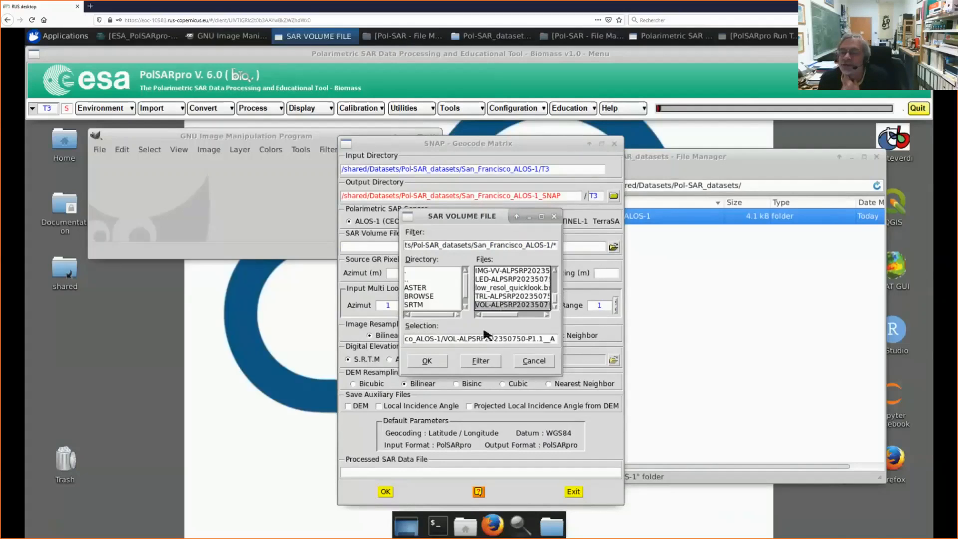
pyautogui.click(428, 361)
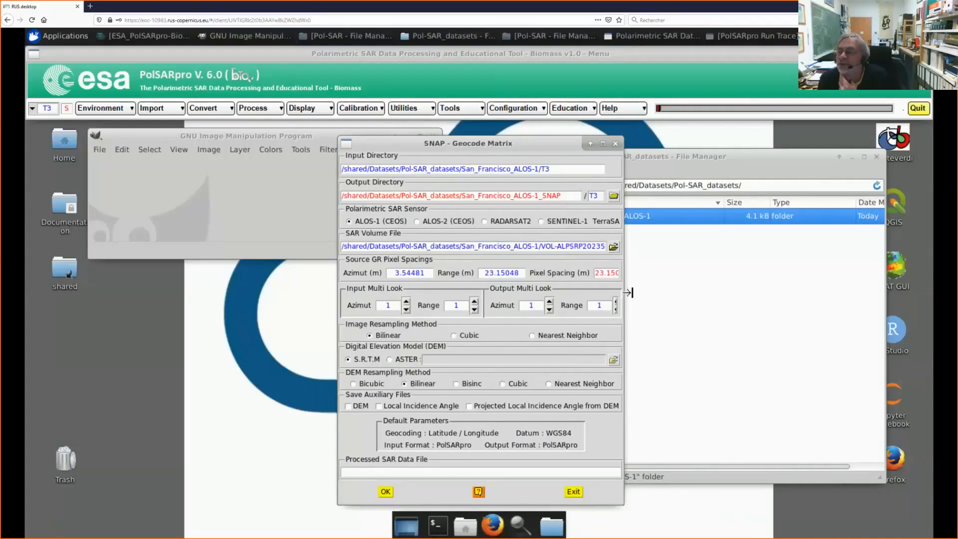
pyautogui.moveTo(628, 293); pyautogui.dragTo(722, 302)
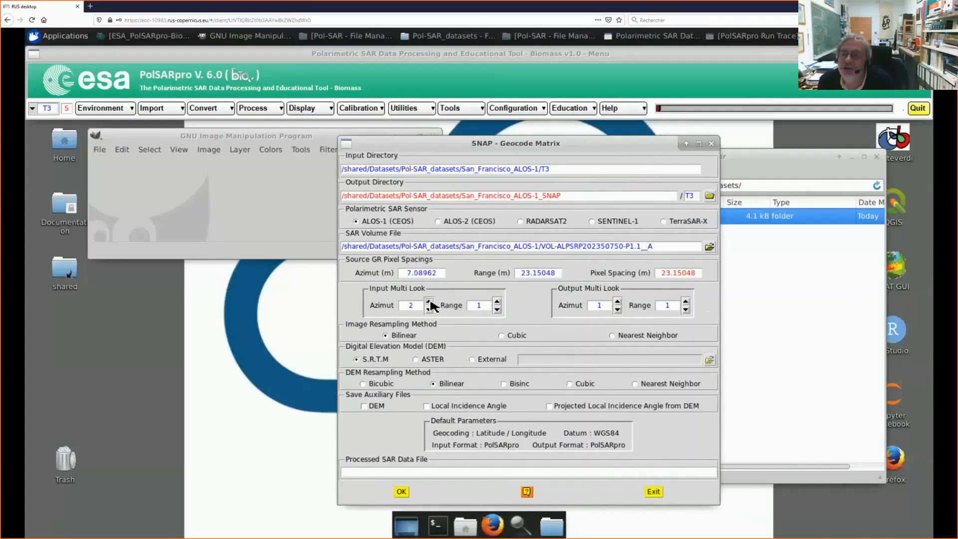
# Step: Try raising the input multi-look azimuth factor to 7 and set it back to 1
pyautogui.click(429, 302)
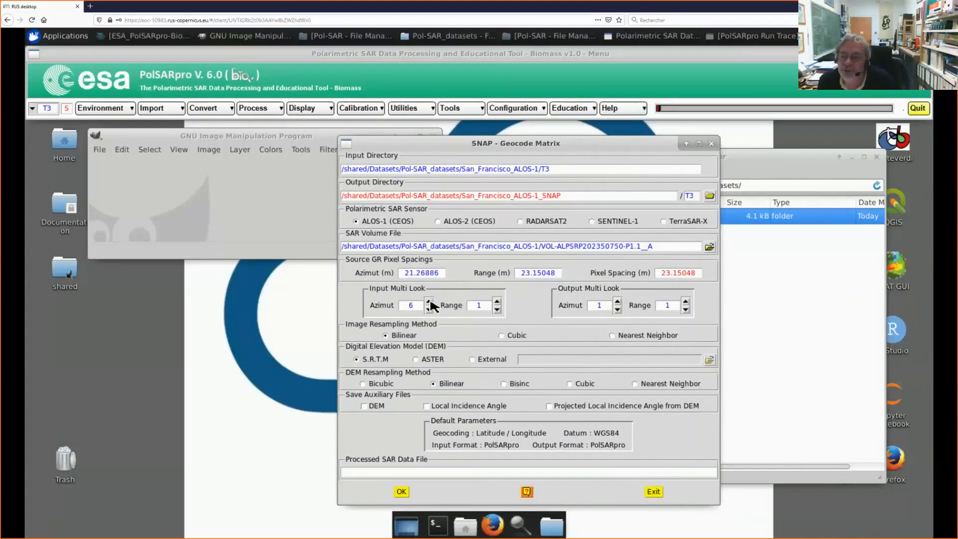
pyautogui.click(430, 302)
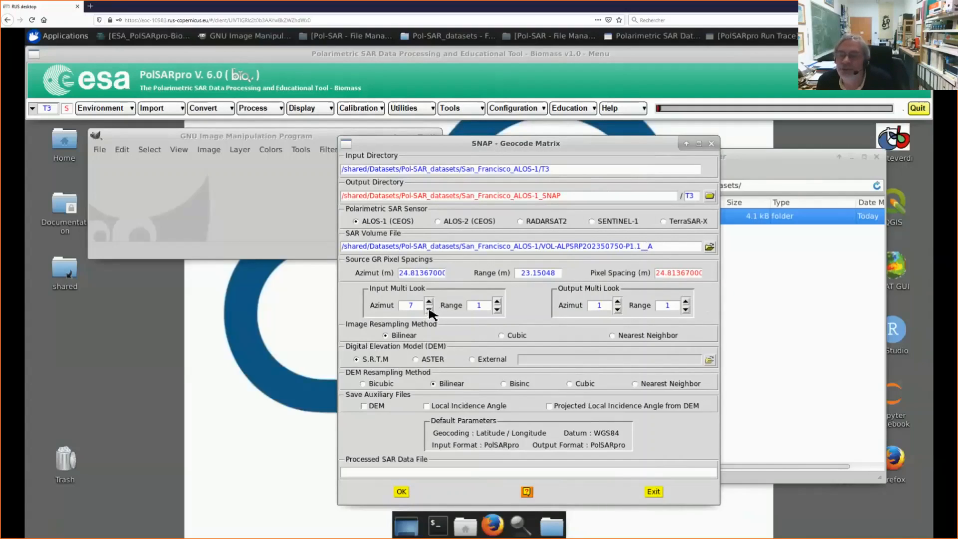
pyautogui.click(430, 309)
pyautogui.click(429, 309)
pyautogui.click(430, 310)
pyautogui.click(429, 309)
pyautogui.click(429, 309)
pyautogui.click(429, 309)
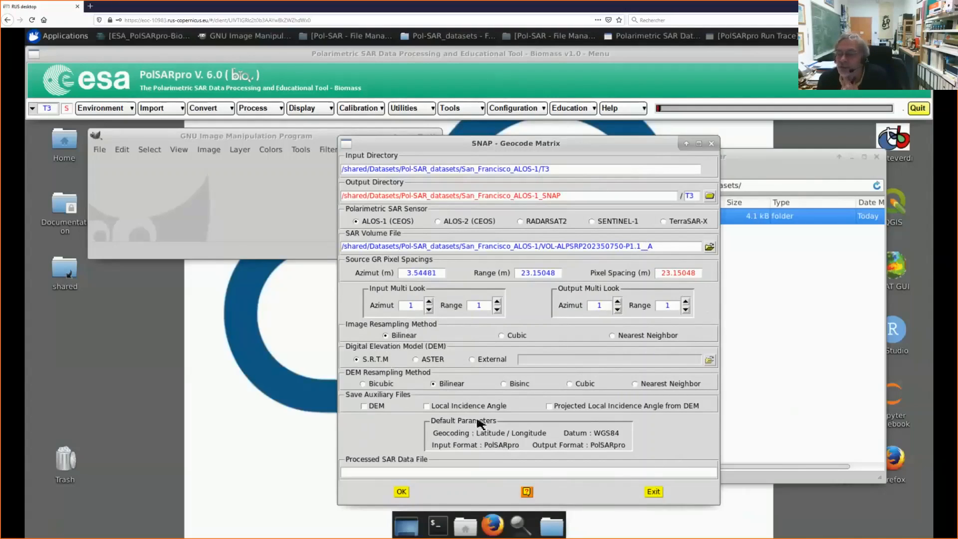
# Step: Run the T3 matrix geocoding, creating its output directory, and open the San_Francisco_ALOS-1_SNAP folder in the file manager
pyautogui.click(402, 493)
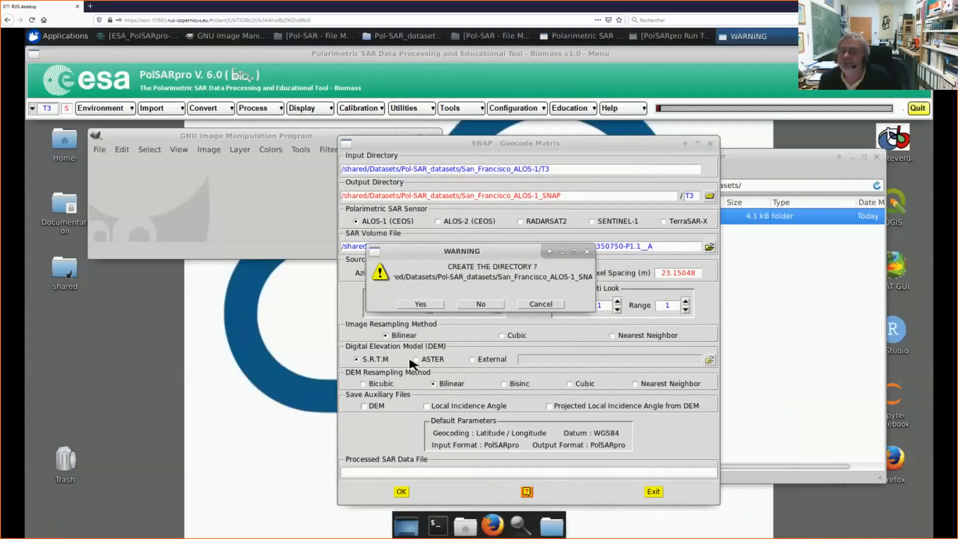
pyautogui.click(421, 306)
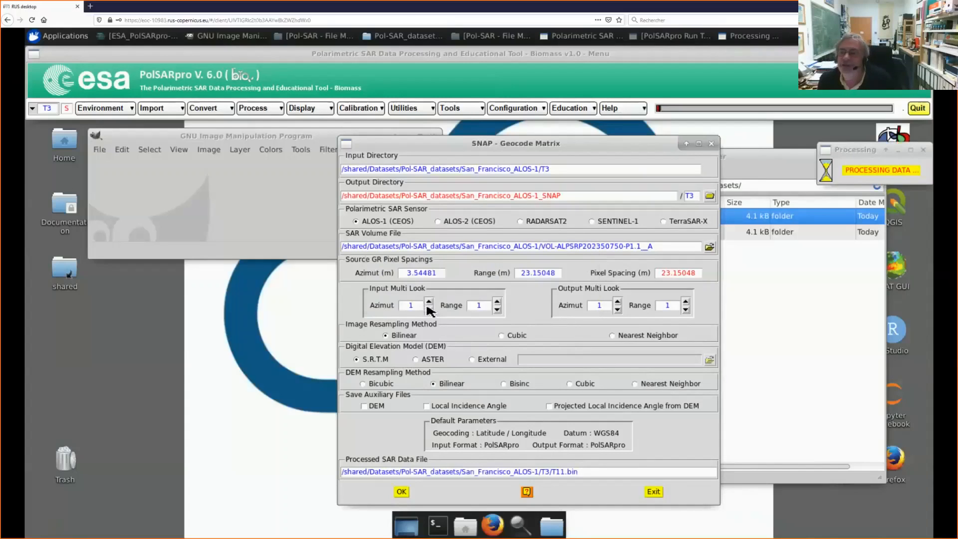
pyautogui.click(782, 163)
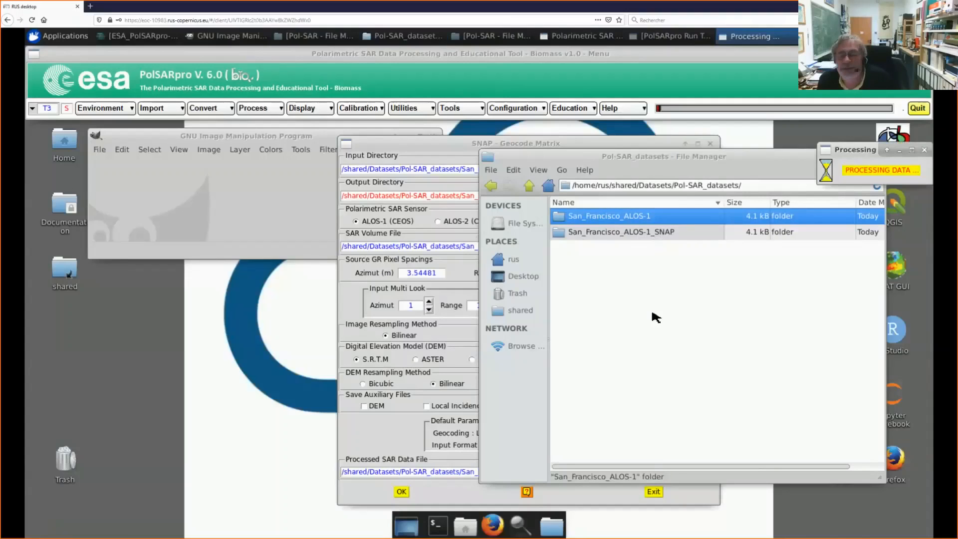
pyautogui.doubleClick(667, 237)
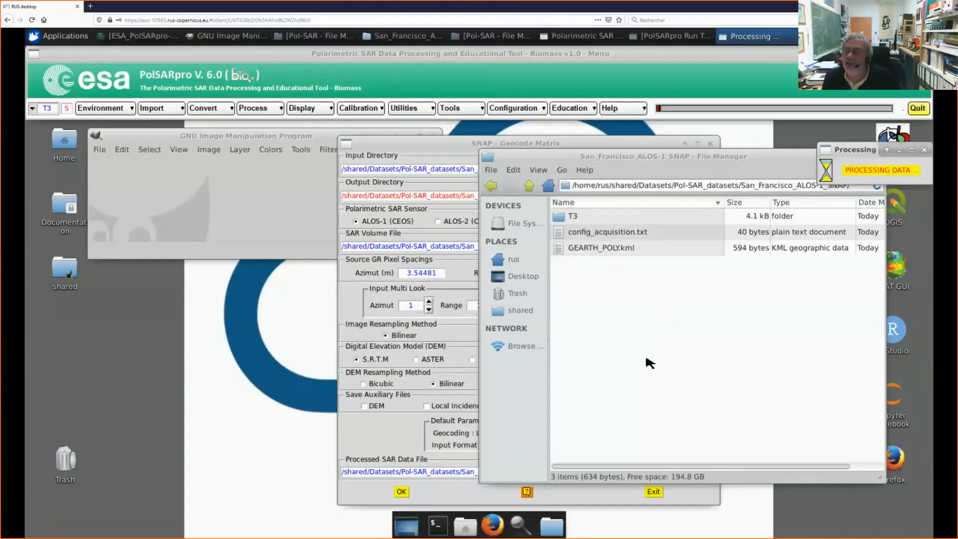
pyautogui.moveTo(718, 165); pyautogui.dragTo(705, 132)
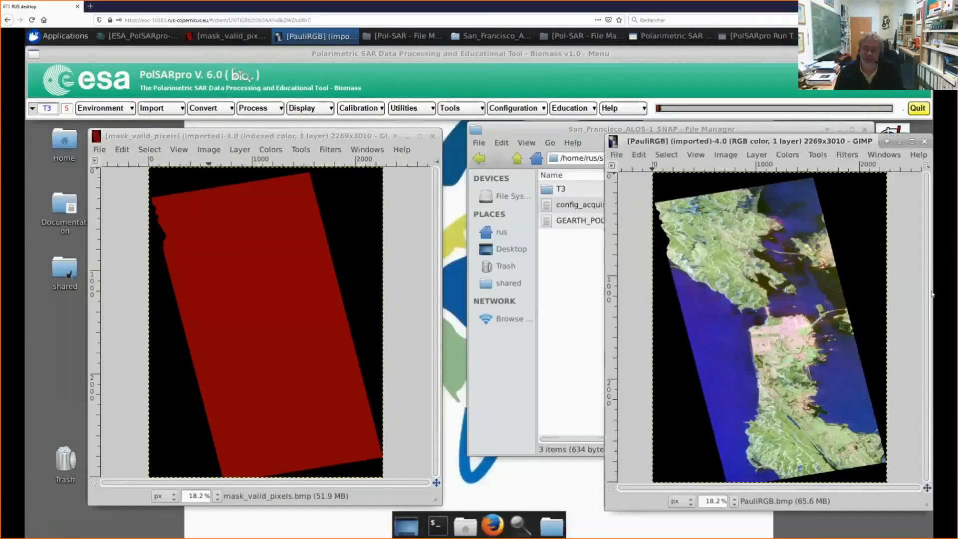
# Step: Close the geocoded mask_valid_pixels image, place the PauliRGB image beside the file manager and return to the Pol-SAR_datasets folder
pyautogui.moveTo(808, 145); pyautogui.dragTo(586, 132)
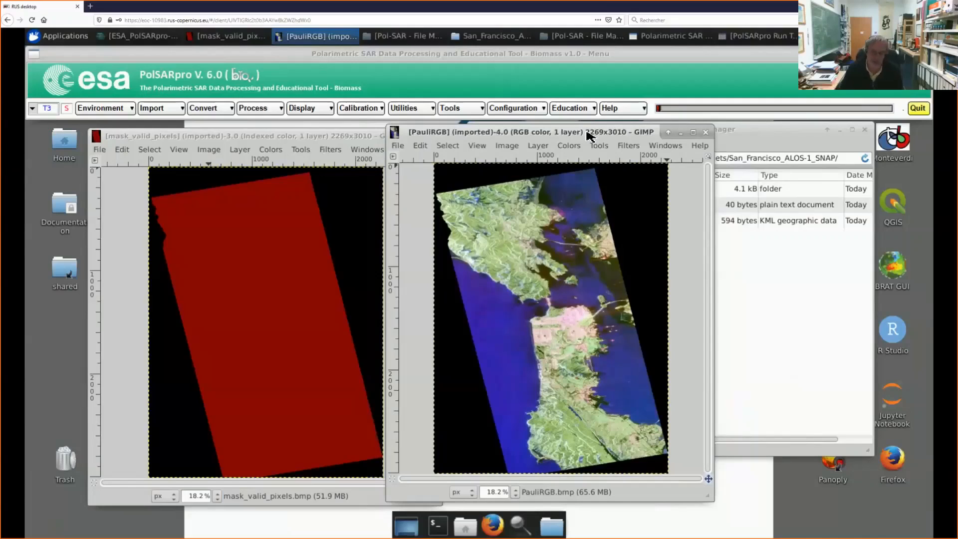
pyautogui.click(325, 139)
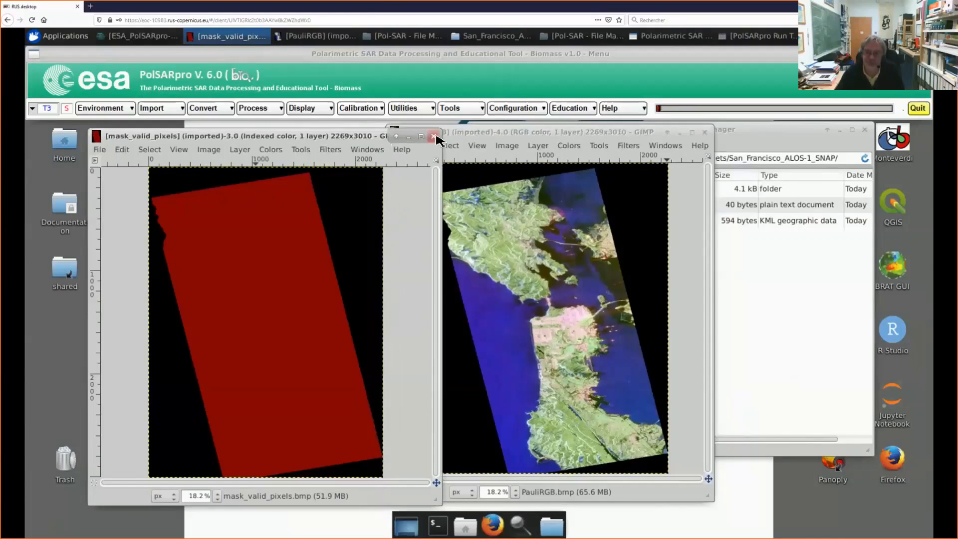
pyautogui.click(434, 136)
pyautogui.moveTo(506, 138); pyautogui.dragTo(171, 138)
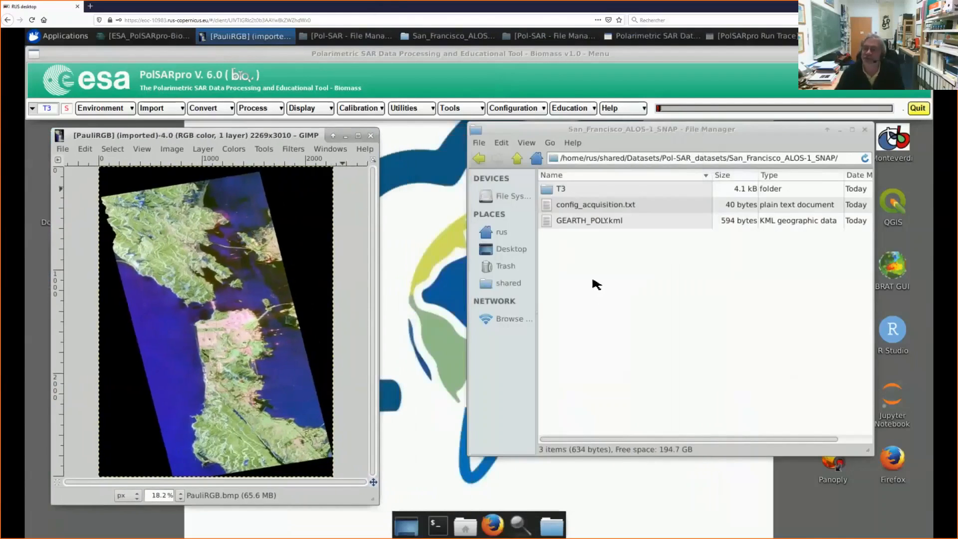
pyautogui.click(517, 158)
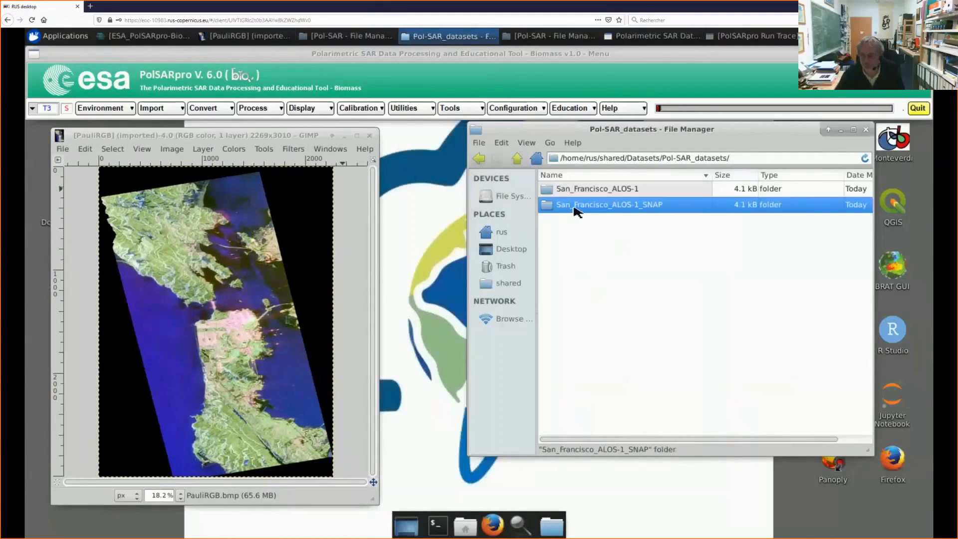
# Step: Open the T3 folder inside San_Francisco_ALOS-1_SNAP and look through the geocoded T3 matrix files
pyautogui.doubleClick(648, 210)
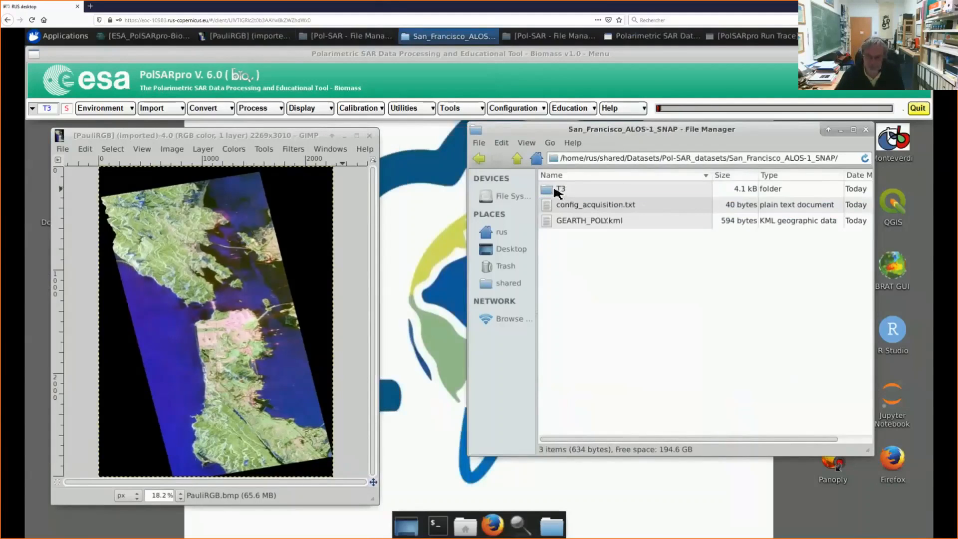
pyautogui.doubleClick(558, 191)
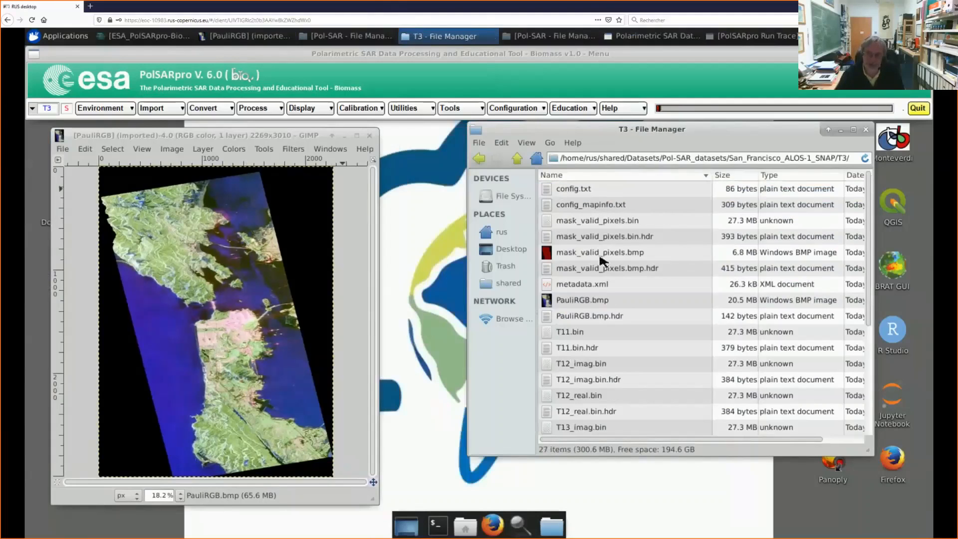
pyautogui.scroll(-3, 651, 283)
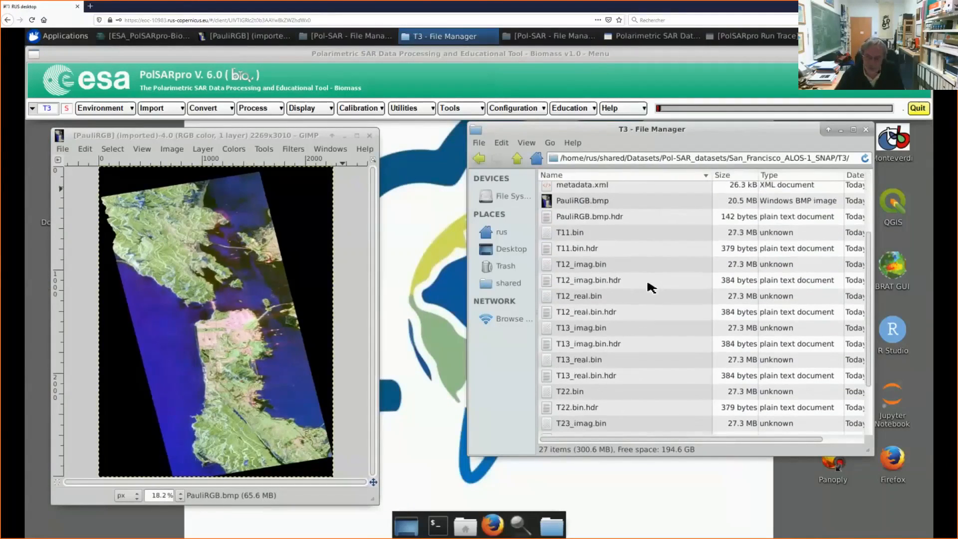
pyautogui.scroll(-2, 650, 288)
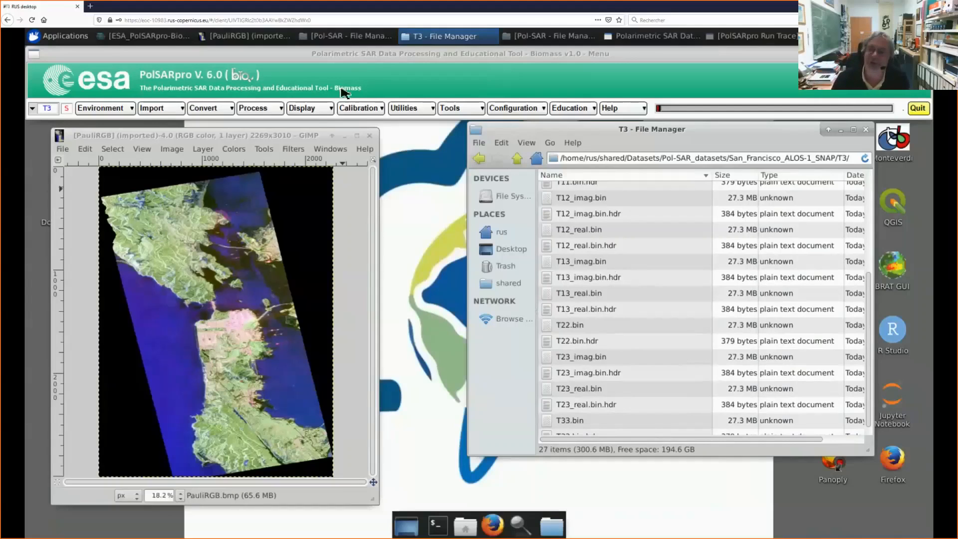
# Step: Rearrange the PauliRGB image and the T3 file manager side by side so the desktop's shared folder is uncovered
pyautogui.click(246, 132)
pyautogui.moveTo(233, 137); pyautogui.dragTo(299, 143)
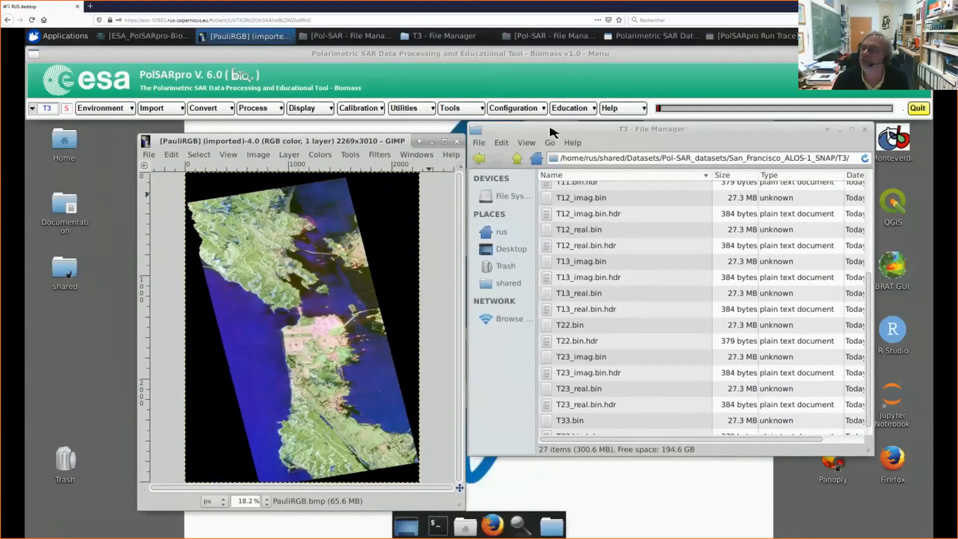
pyautogui.moveTo(552, 130); pyautogui.dragTo(610, 136)
pyautogui.moveTo(412, 139); pyautogui.dragTo(432, 132)
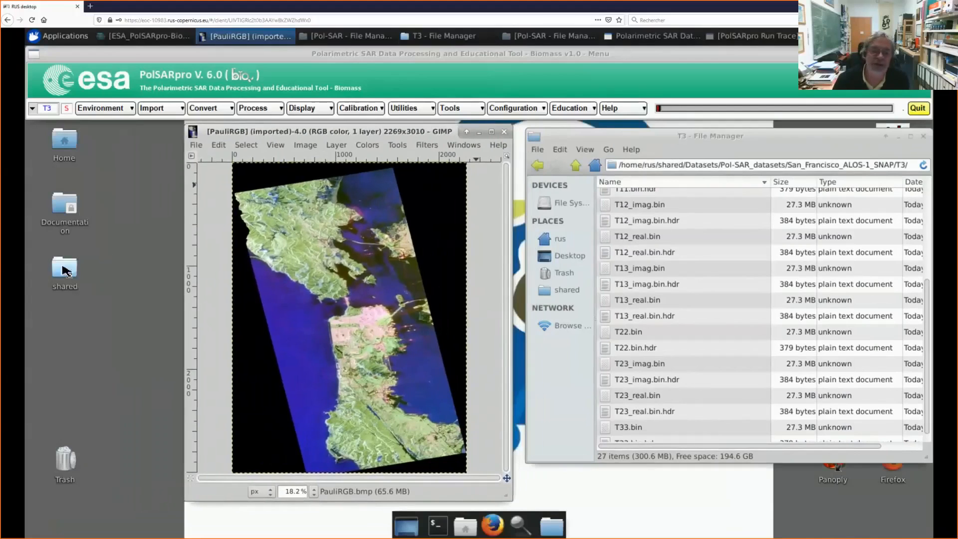
# Step: Open ESA_PolSARpro-Bio_Practical-1.pdf from the Practicals/Pol-SAR directory of the desktop's shared folder
pyautogui.doubleClick(65, 272)
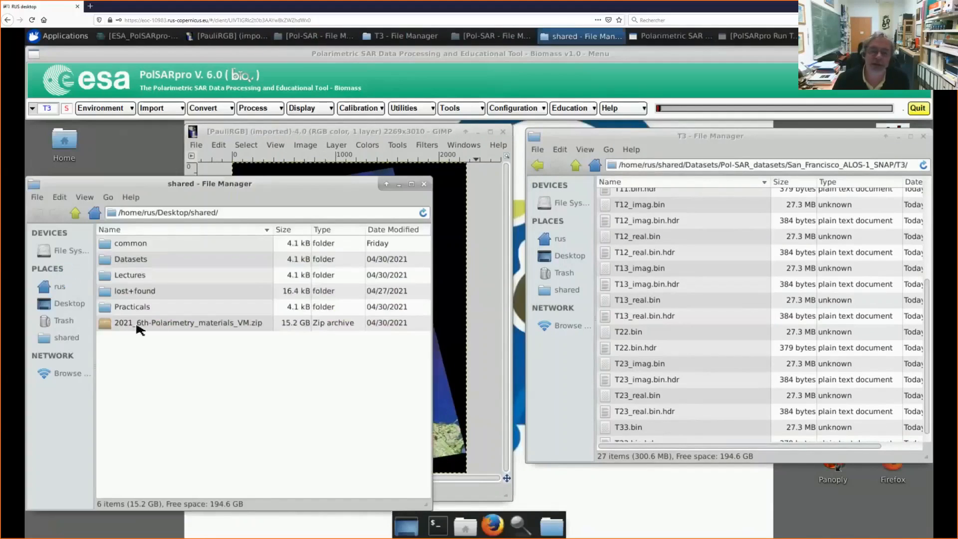
pyautogui.doubleClick(136, 308)
pyautogui.doubleClick(135, 262)
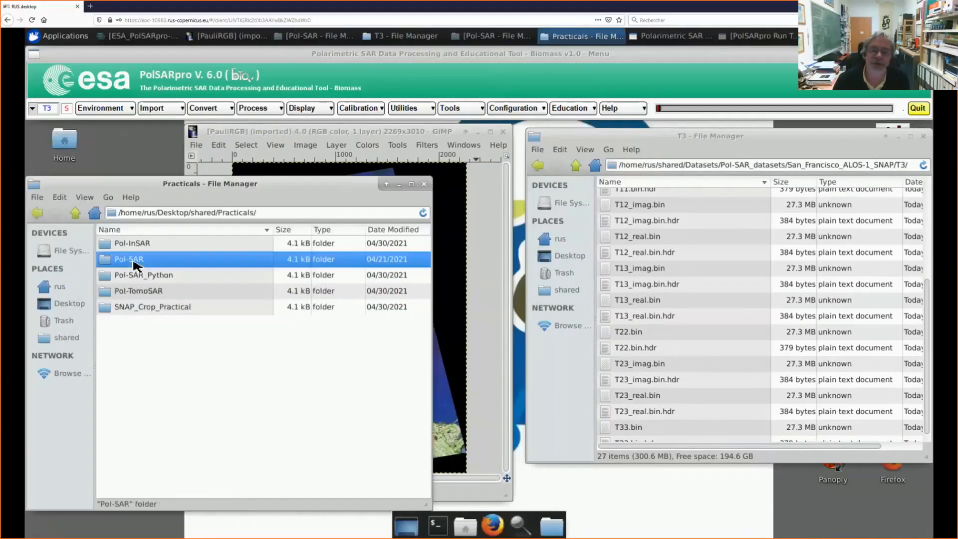
pyautogui.doubleClick(196, 245)
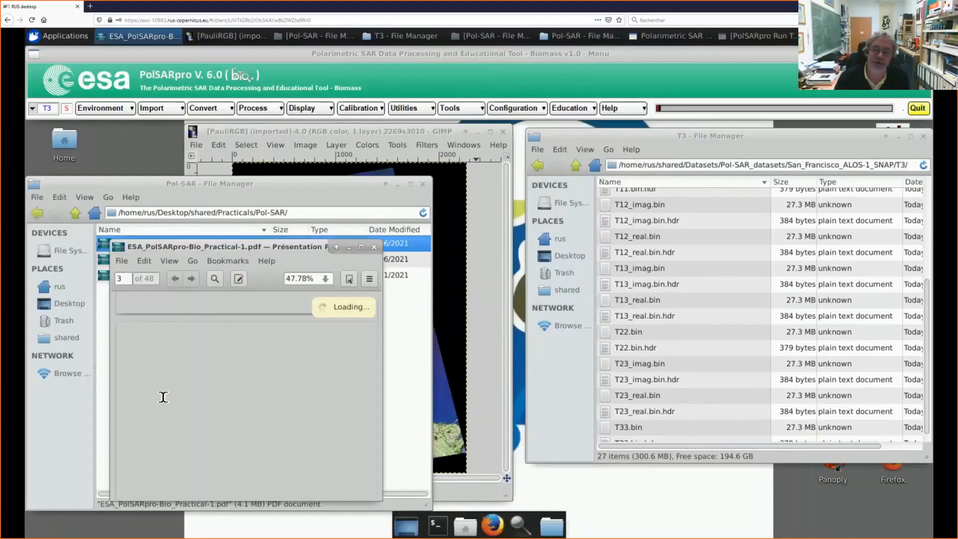
# Step: Minimize the Pol-SAR file manager and place the Practical-1 PDF over the lower part of the desktop beside the PauliRGB image
pyautogui.moveTo(266, 248); pyautogui.dragTo(237, 172)
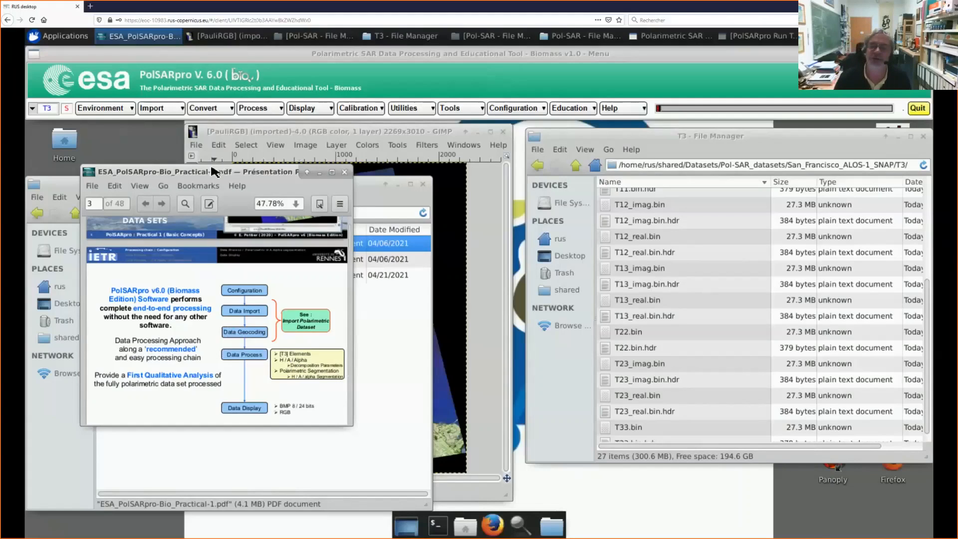
pyautogui.moveTo(213, 169); pyautogui.dragTo(215, 139)
pyautogui.click(398, 184)
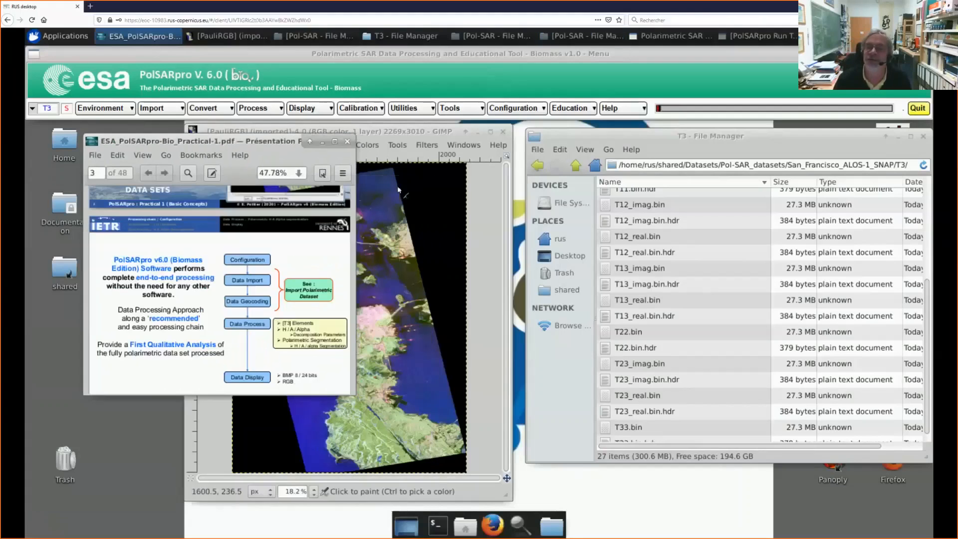
pyautogui.moveTo(241, 142); pyautogui.dragTo(223, 213)
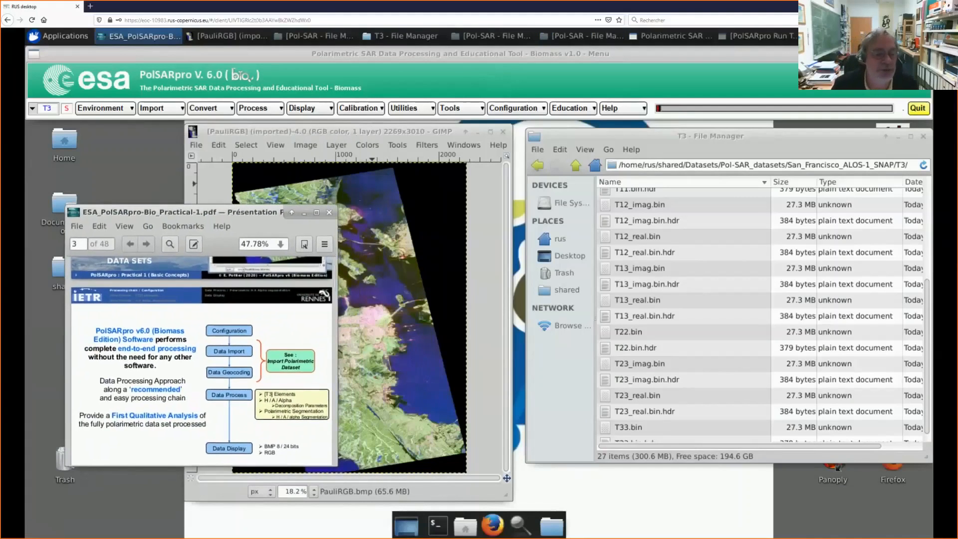
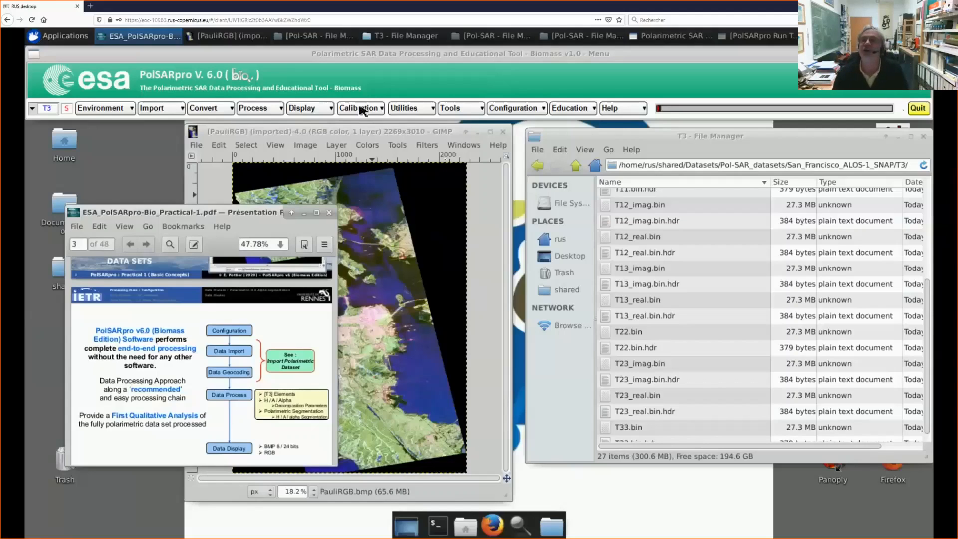
# Step: Look through the SNAP - S1 TBX geocoding options among the PolSARpro utilities
pyautogui.click(409, 108)
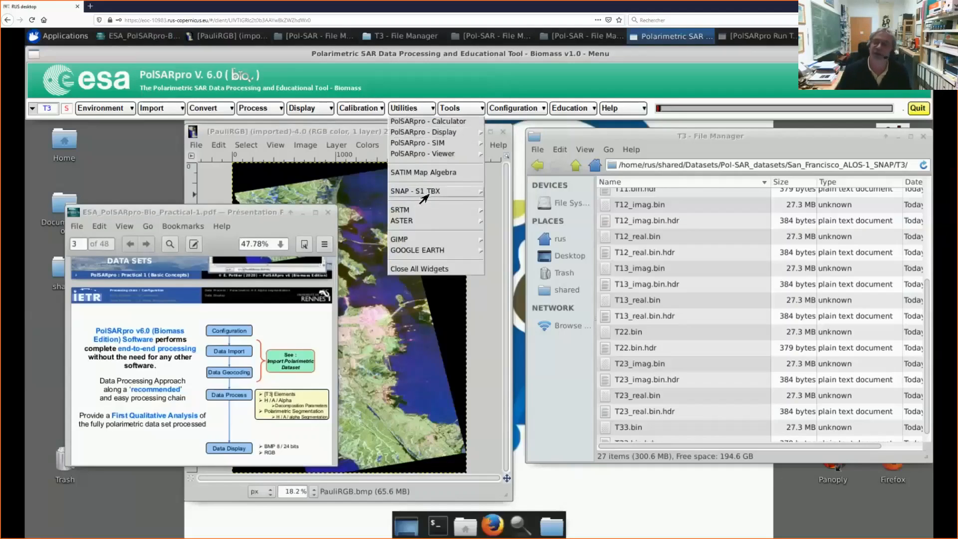
pyautogui.moveTo(427, 195)
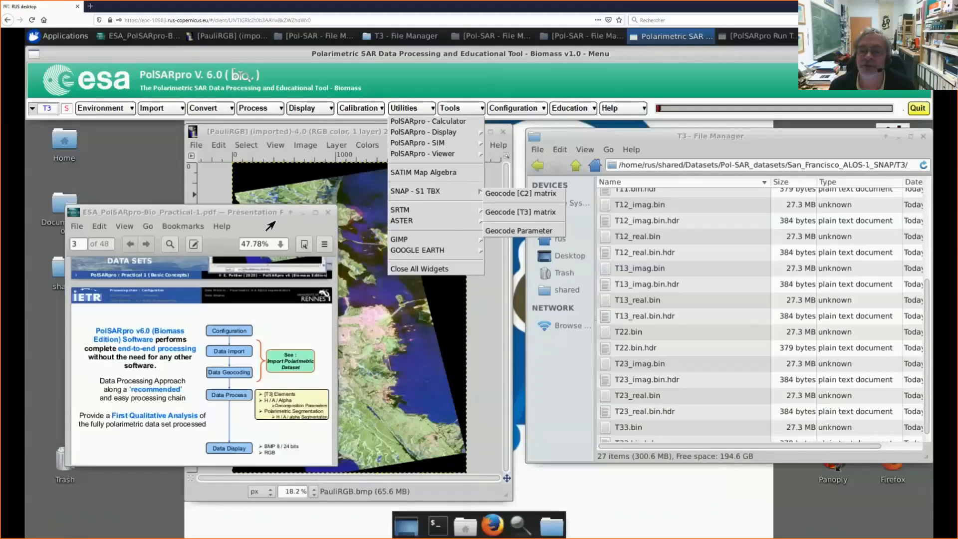
pyautogui.click(292, 219)
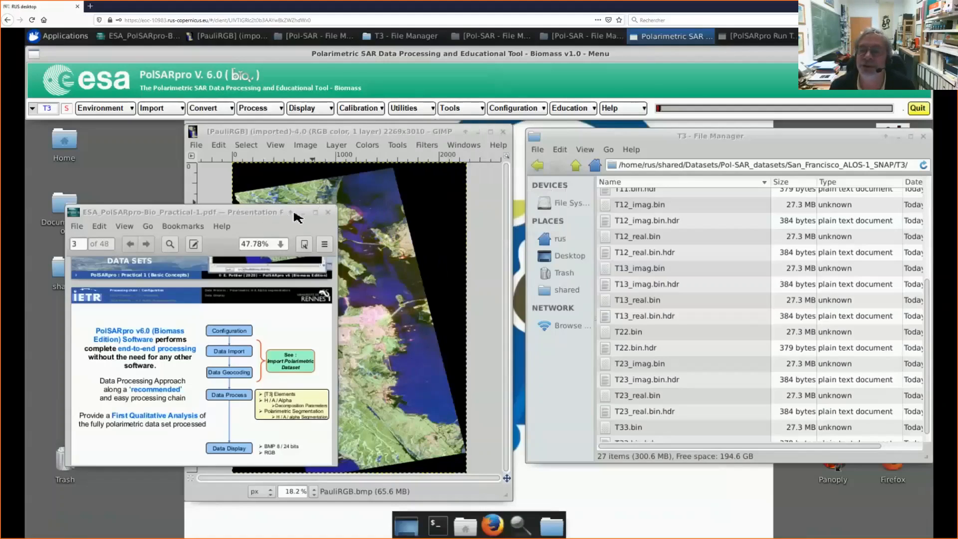
# Step: Uncover the PolSARpro v6.0.3 desktop launcher, start a second instance up to its module selection window, and move that window lower
pyautogui.moveTo(294, 215); pyautogui.dragTo(475, 196)
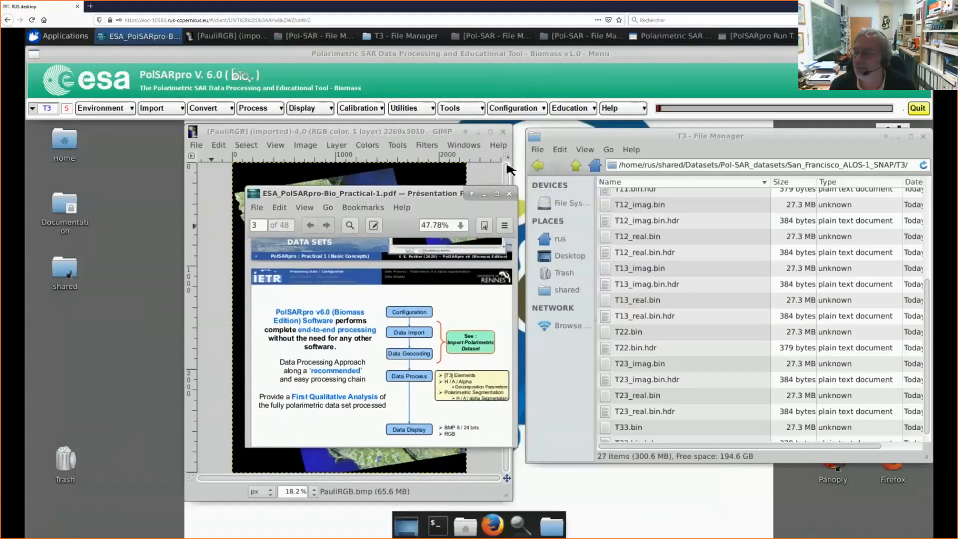
pyautogui.moveTo(801, 144); pyautogui.dragTo(531, 203)
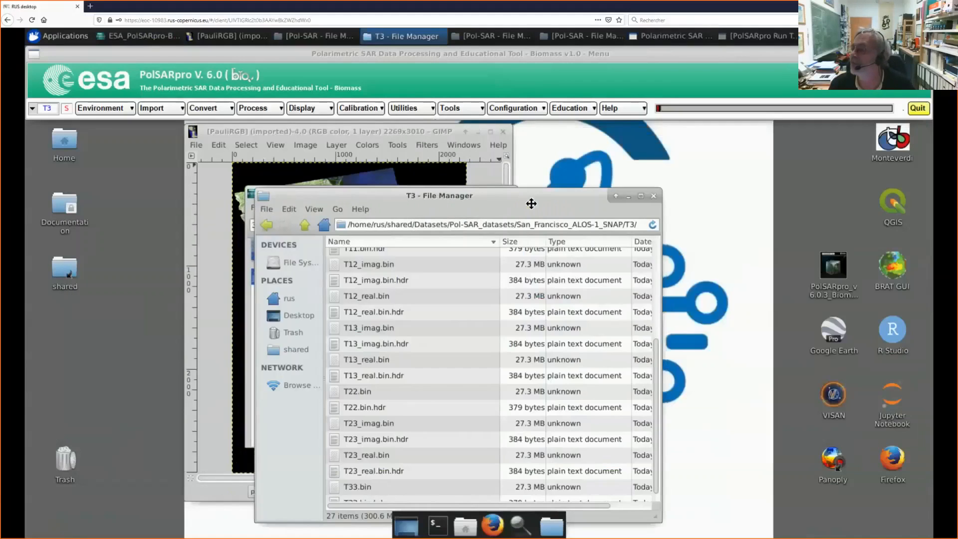
pyautogui.doubleClick(837, 267)
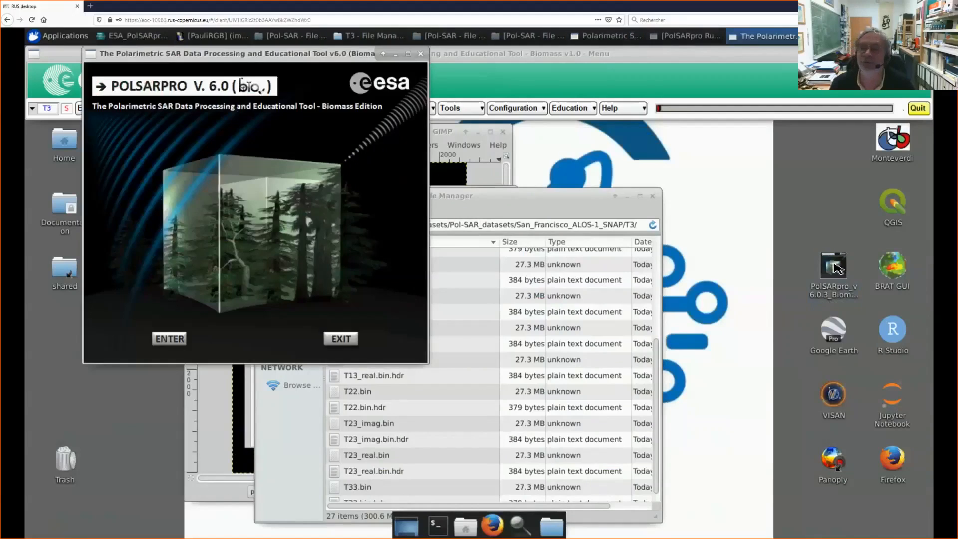
pyautogui.click(172, 341)
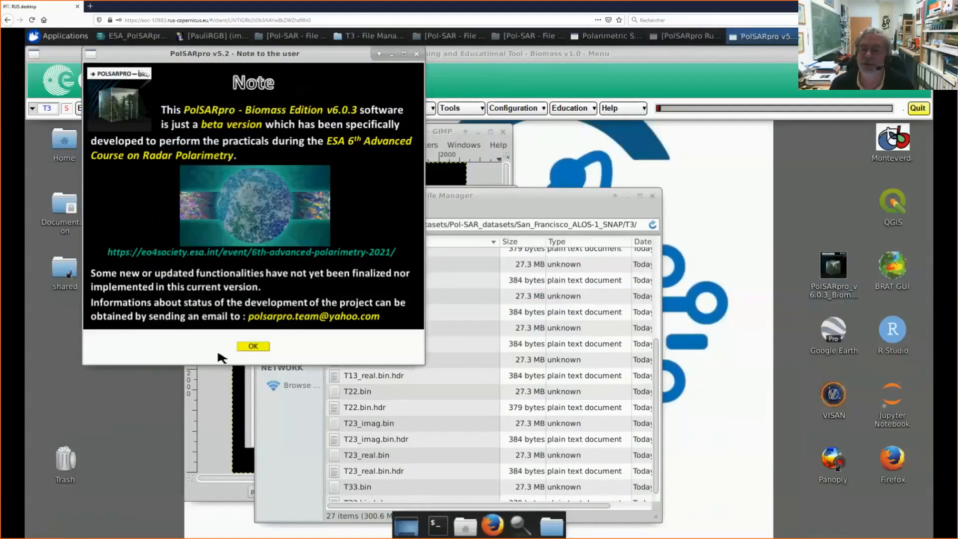
pyautogui.click(252, 346)
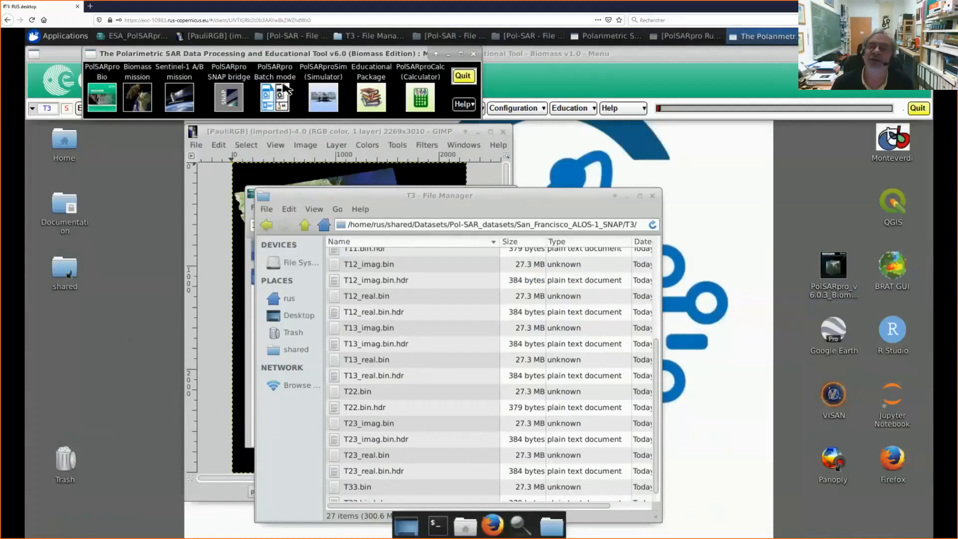
pyautogui.moveTo(241, 95); pyautogui.dragTo(192, 219)
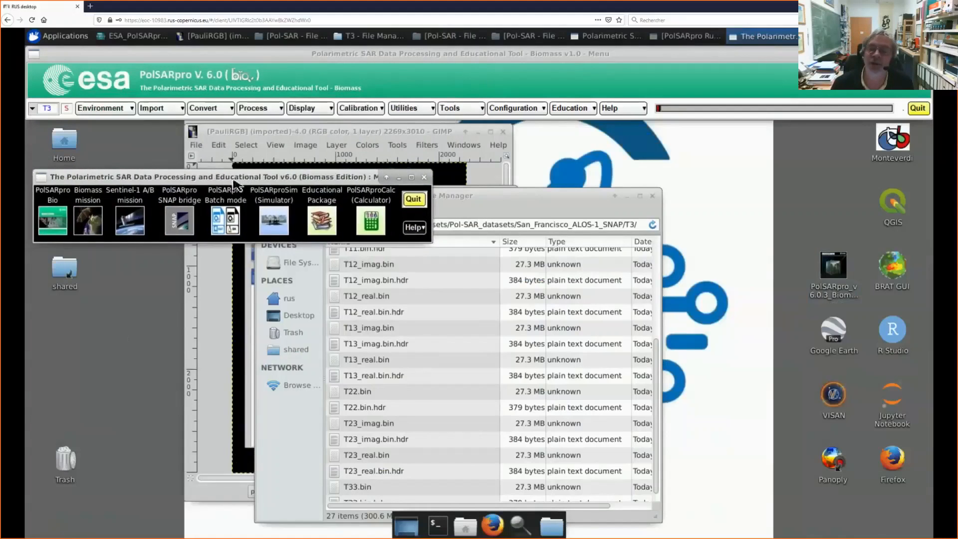
# Step: View the PolSARpro Batch mode module, exit it, and quit the second PolSARpro instance
pyautogui.click(230, 220)
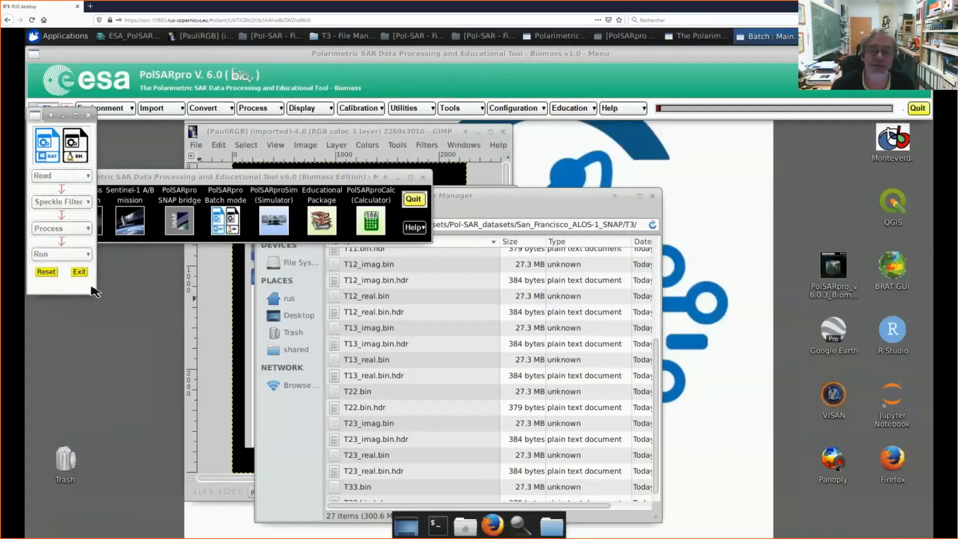
pyautogui.moveTo(159, 177); pyautogui.dragTo(232, 61)
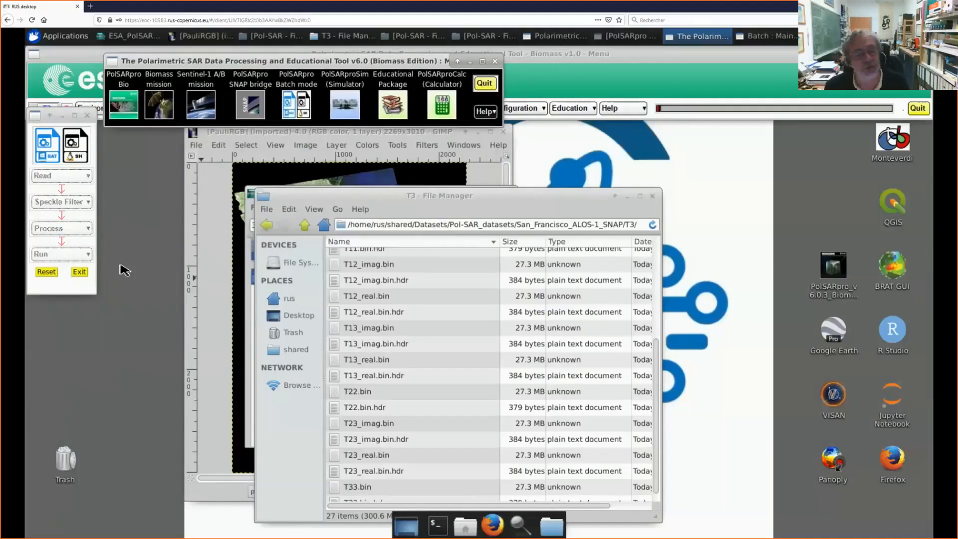
pyautogui.click(80, 272)
pyautogui.click(484, 86)
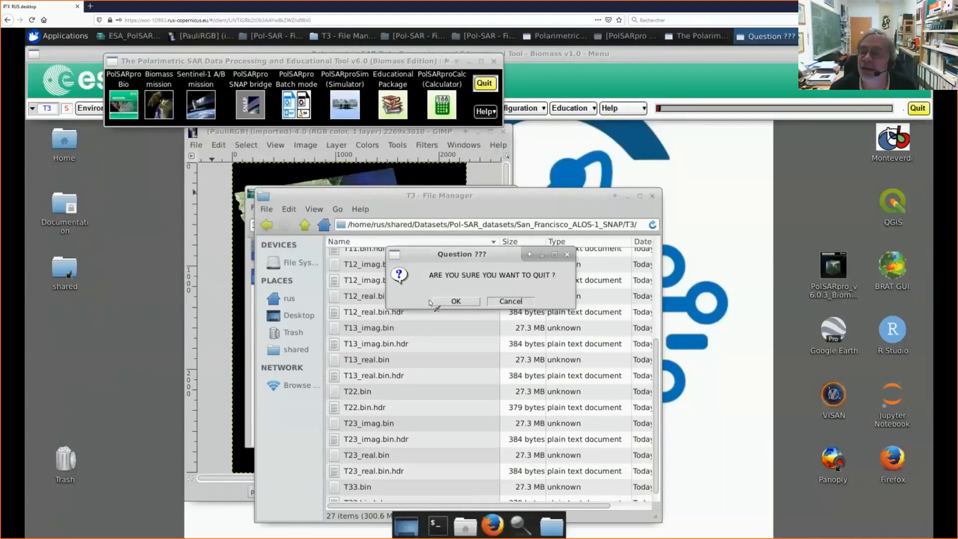
pyautogui.click(472, 302)
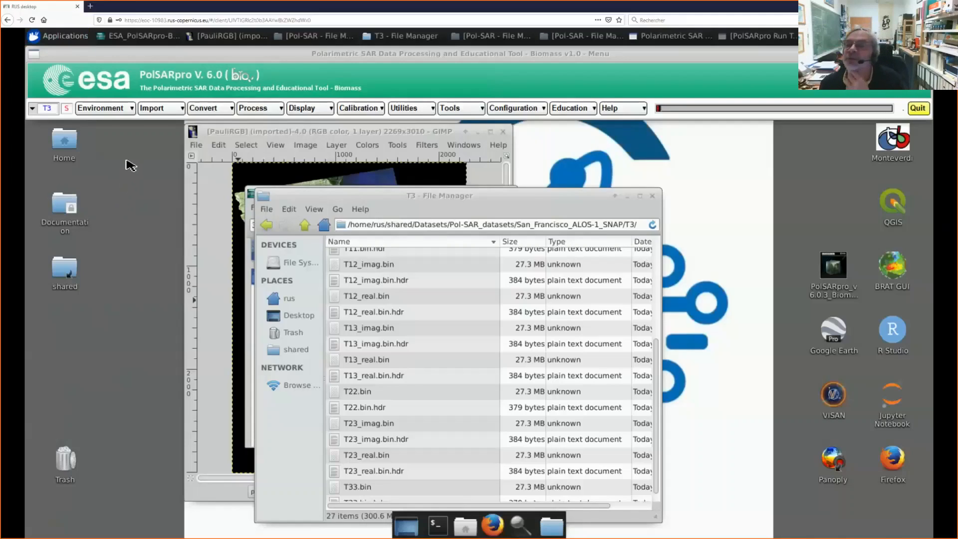
# Step: Open the PolSARpro Calculator and load T11.bin from the San_Francisco_ALOS-1_SNAP T3 folder as file operand #1
pyautogui.click(411, 109)
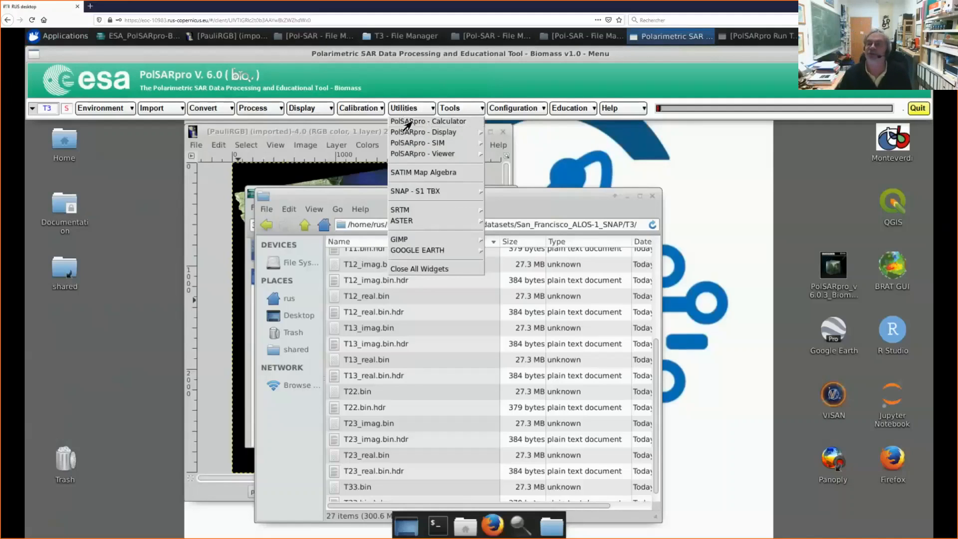
pyautogui.click(410, 122)
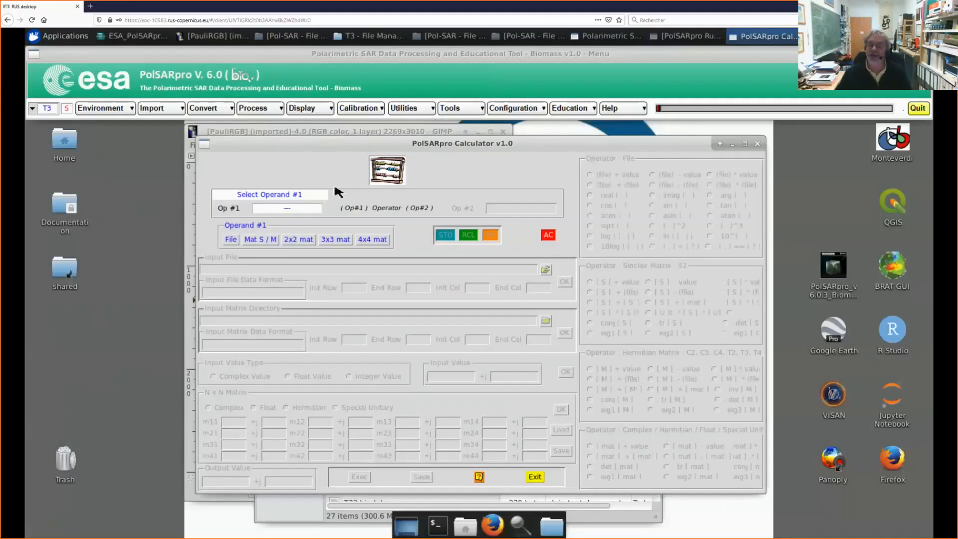
pyautogui.moveTo(530, 150); pyautogui.dragTo(449, 135)
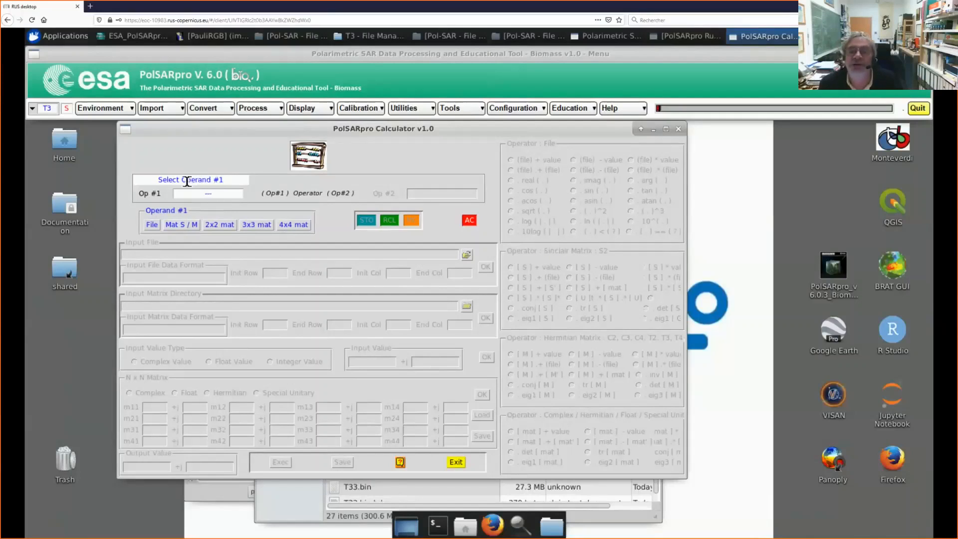
pyautogui.click(156, 228)
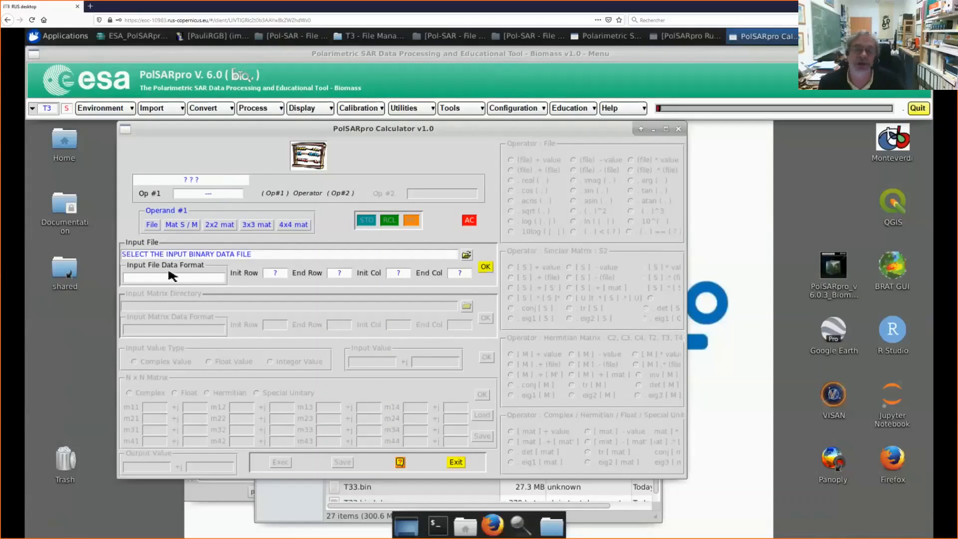
pyautogui.click(466, 256)
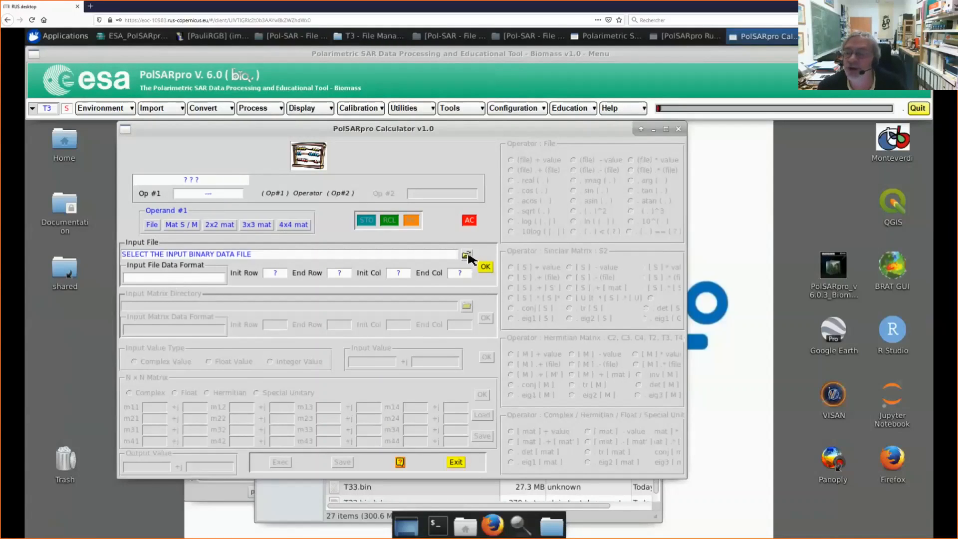
pyautogui.doubleClick(409, 288)
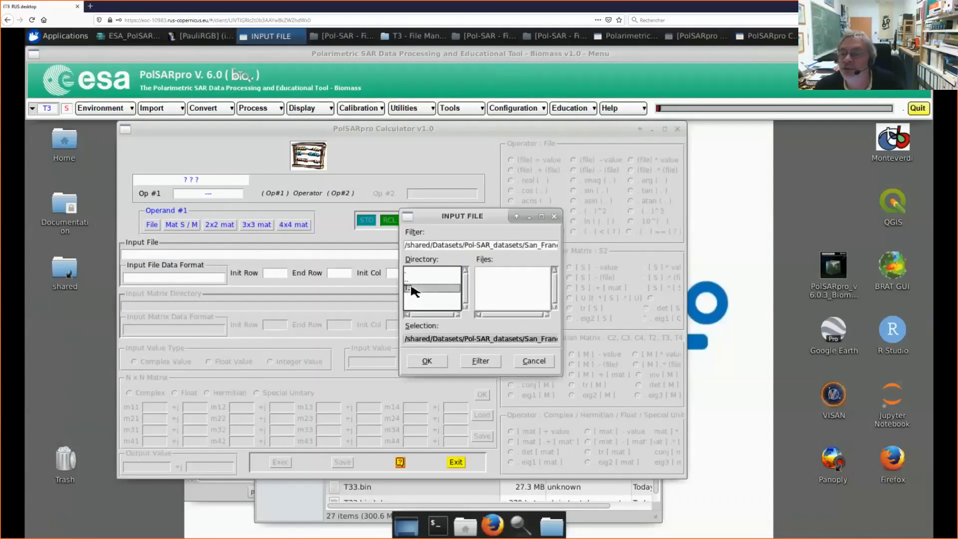
pyautogui.doubleClick(499, 279)
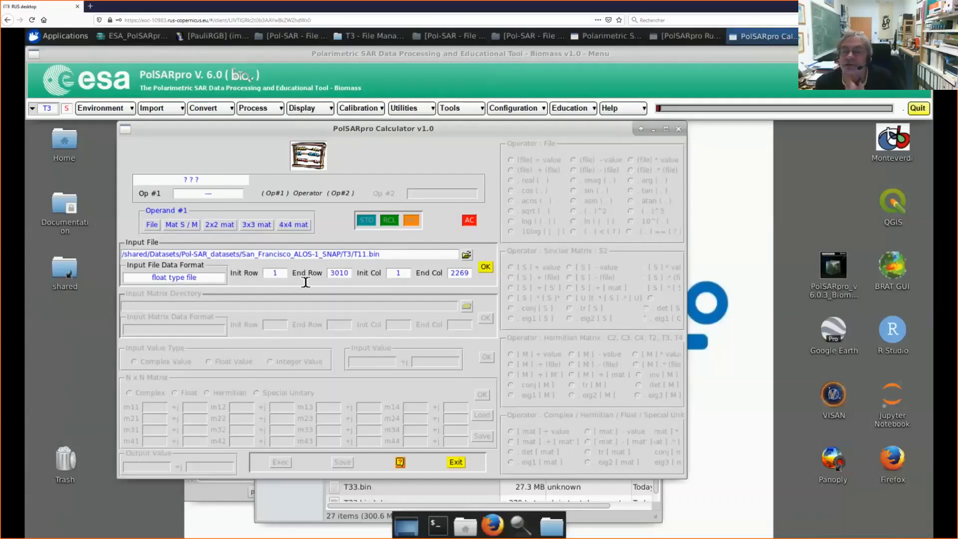
pyautogui.click(486, 267)
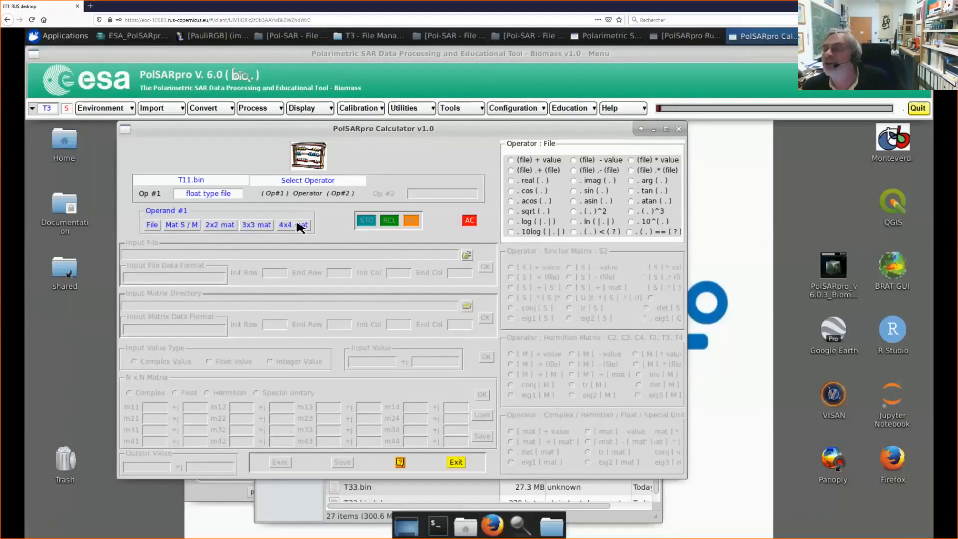
# Step: Try the (.)^2 and (.) < (?) file operators on T11.bin, and exit the calculator without executing
pyautogui.click(593, 212)
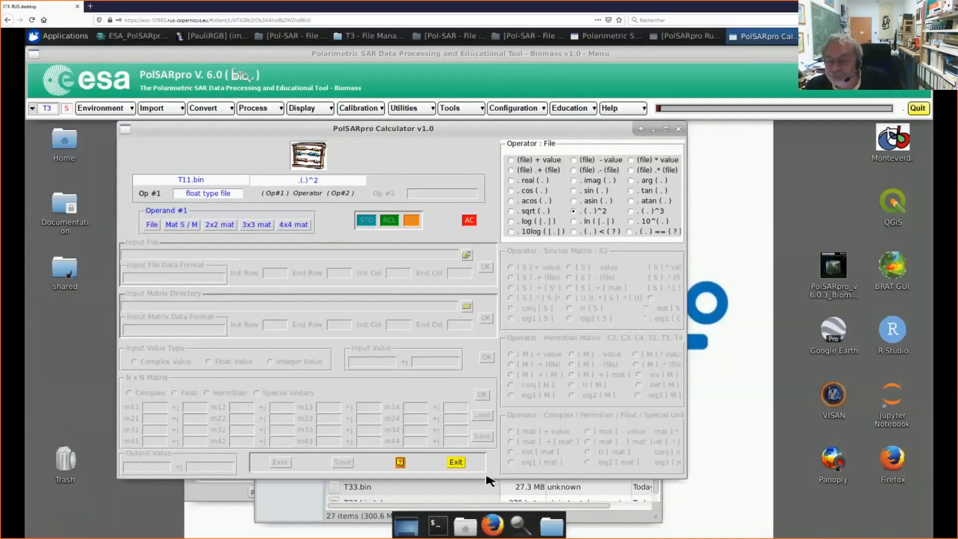
pyautogui.click(573, 232)
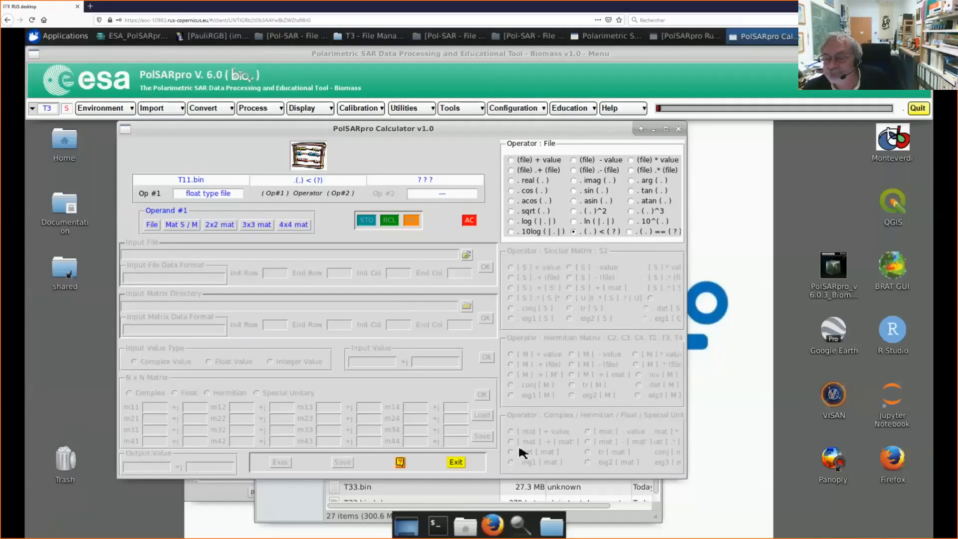
pyautogui.click(456, 463)
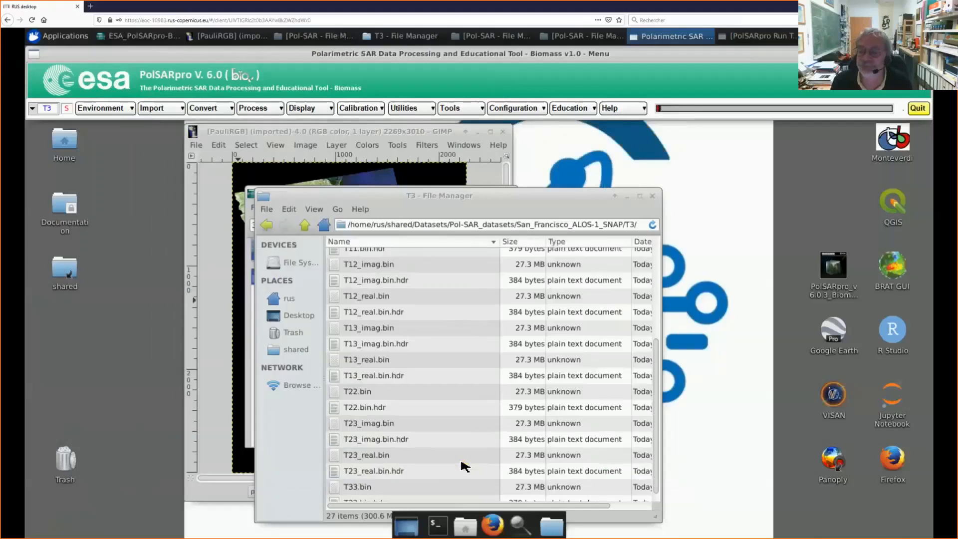
# Step: Place the T3 file manager beside the Practical-1 PDF and enlarge the PDF window for easier reading
pyautogui.moveTo(456, 202); pyautogui.dragTo(707, 142)
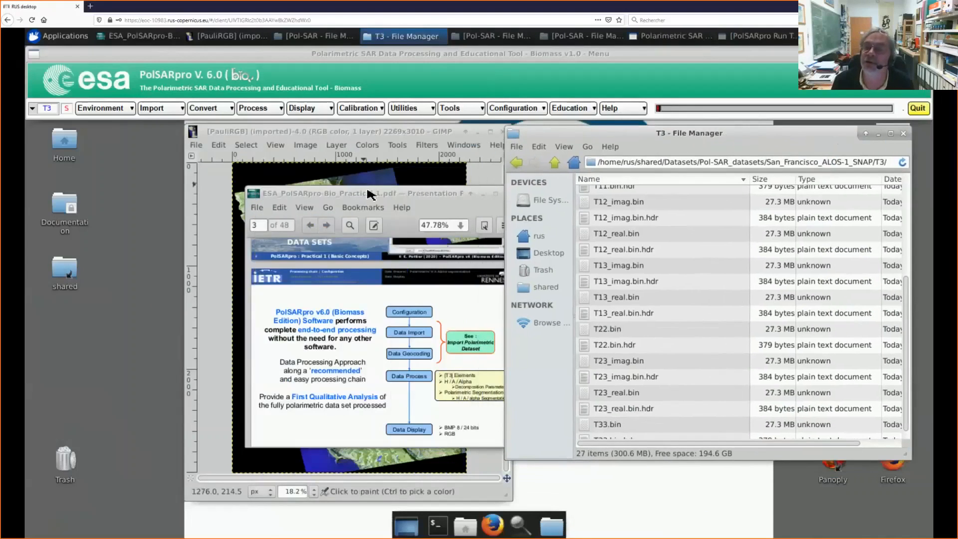
pyautogui.moveTo(369, 194); pyautogui.dragTo(234, 155)
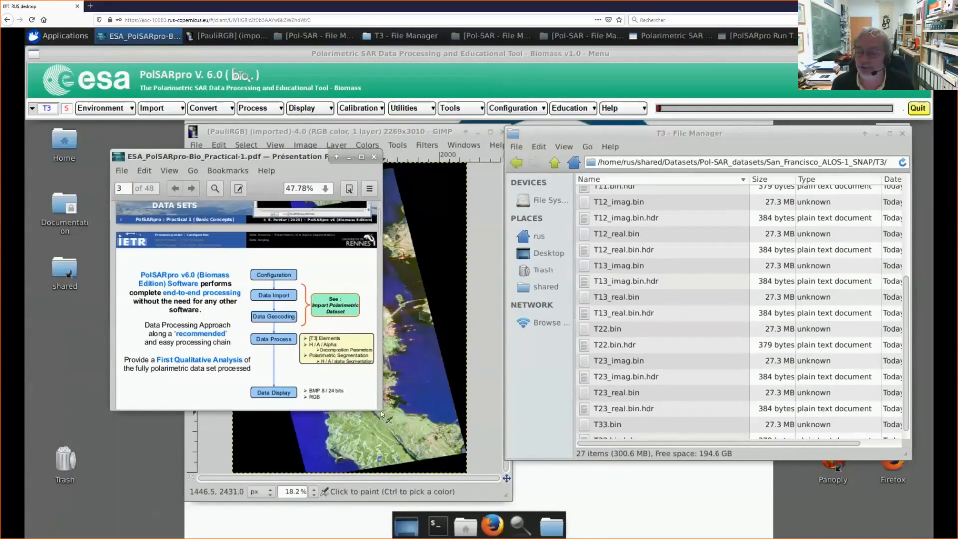
pyautogui.moveTo(384, 412); pyautogui.dragTo(472, 453)
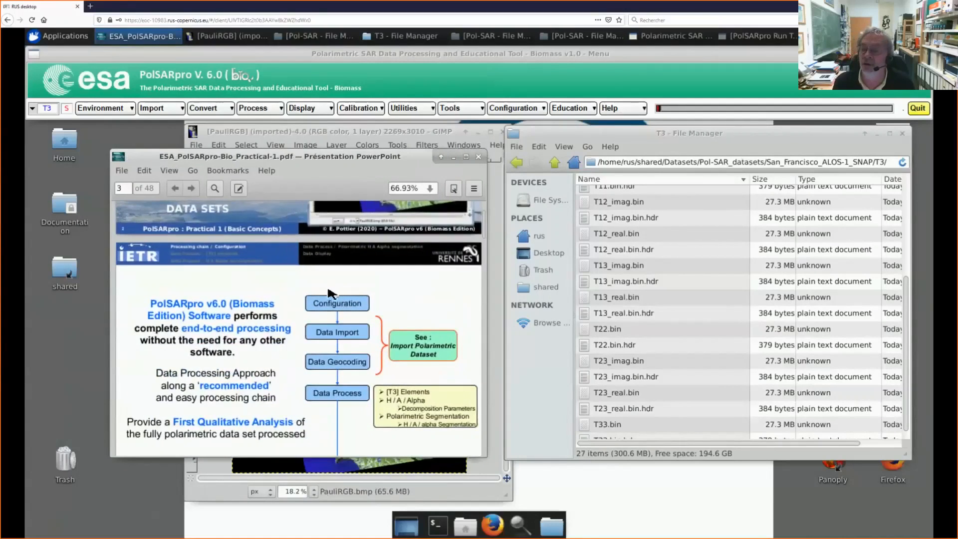
# Step: Read through pages 3 to 9 of the Practical-1 PDF, covering the configuration and the [T3] elements processing
pyautogui.scroll(-3, 329, 293)
pyautogui.scroll(-5, 329, 292)
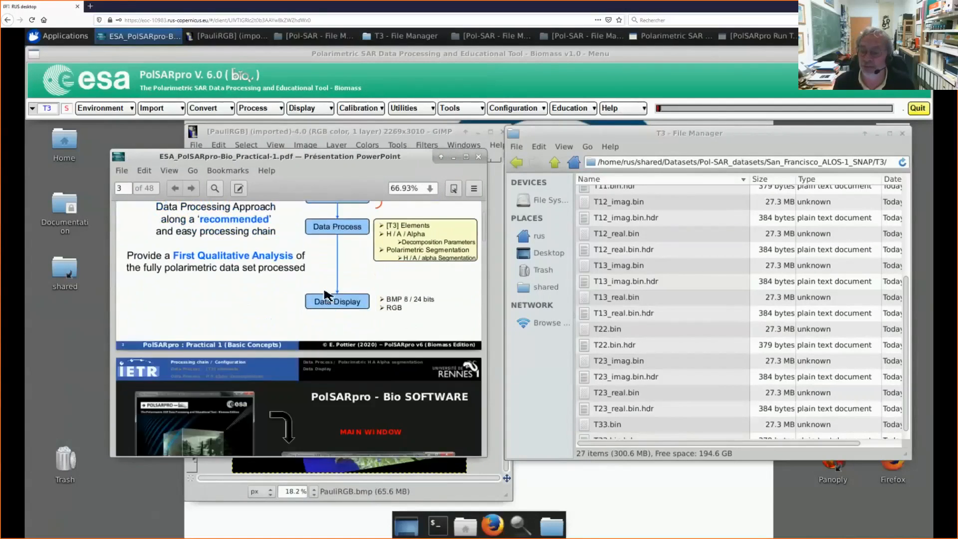
pyautogui.scroll(-6, 328, 295)
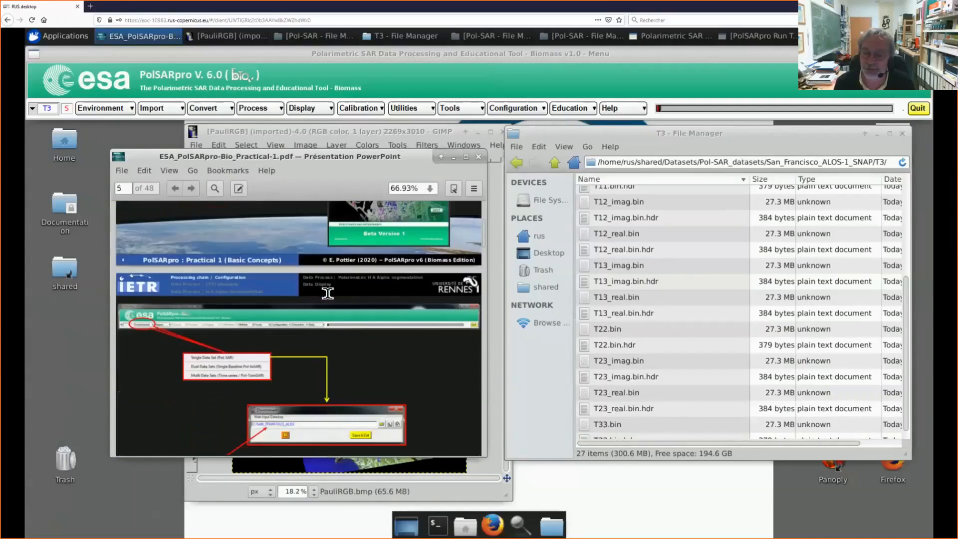
pyautogui.scroll(-6, 328, 297)
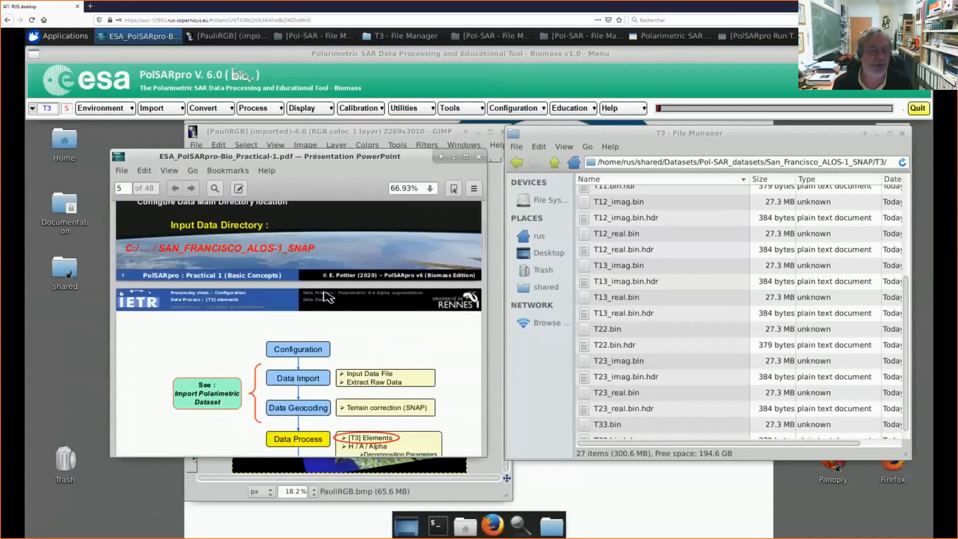
pyautogui.scroll(-1, 328, 297)
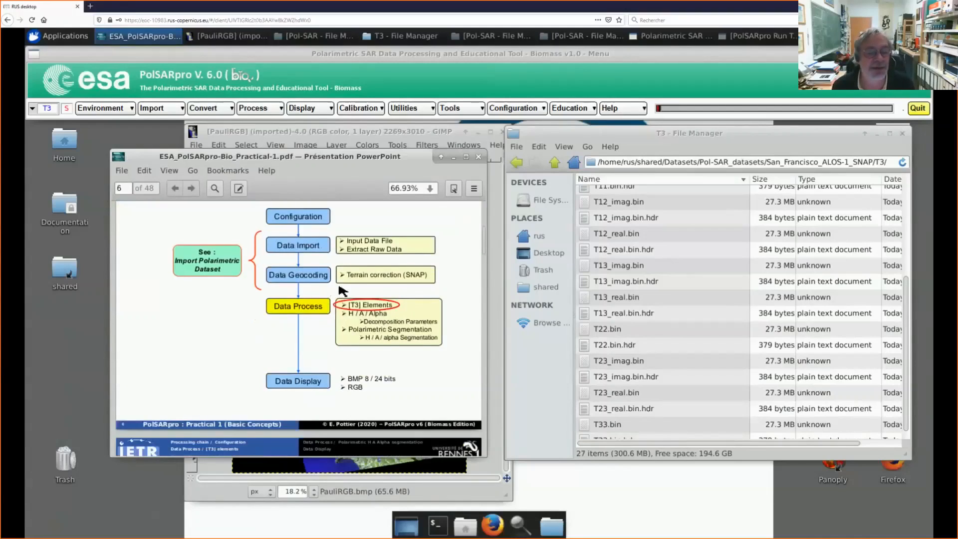
pyautogui.scroll(-3, 343, 291)
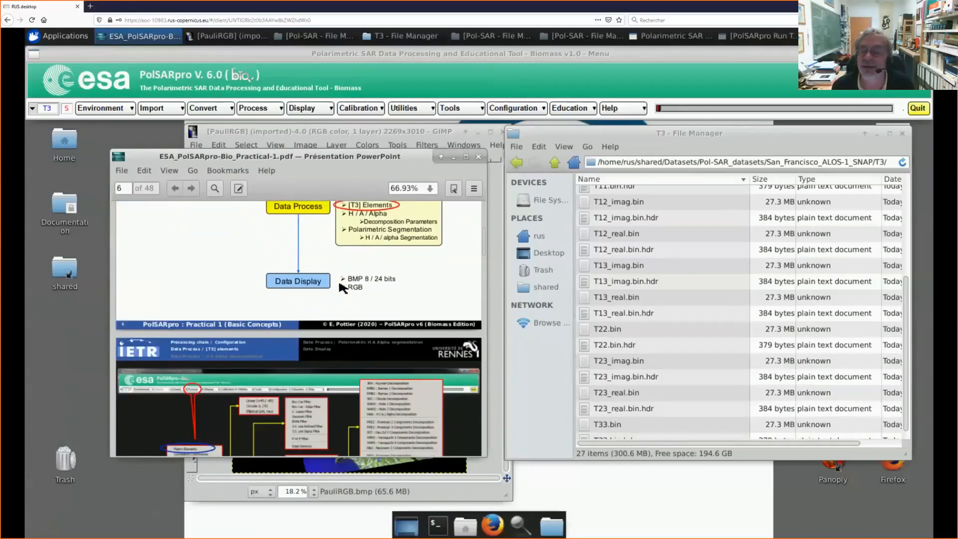
pyautogui.scroll(-6, 342, 289)
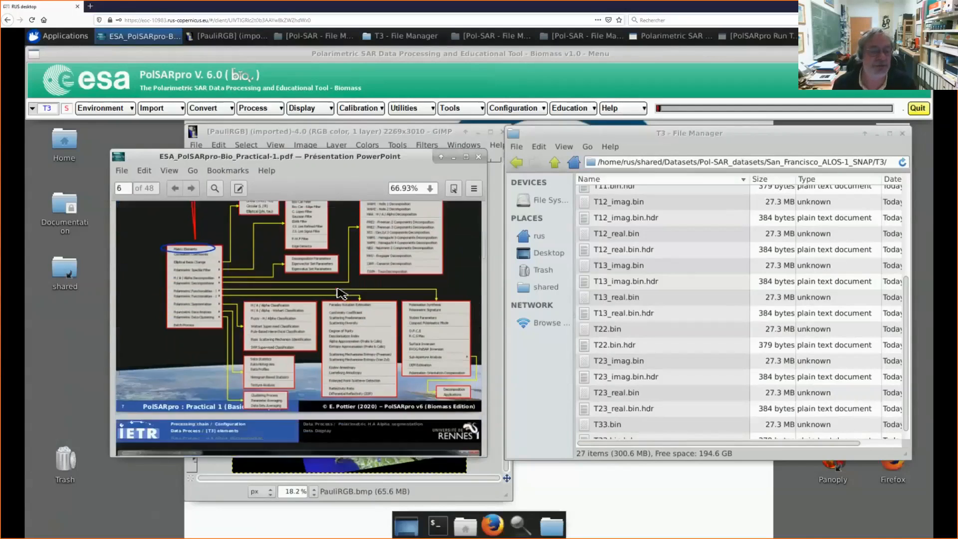
pyautogui.scroll(-9, 342, 291)
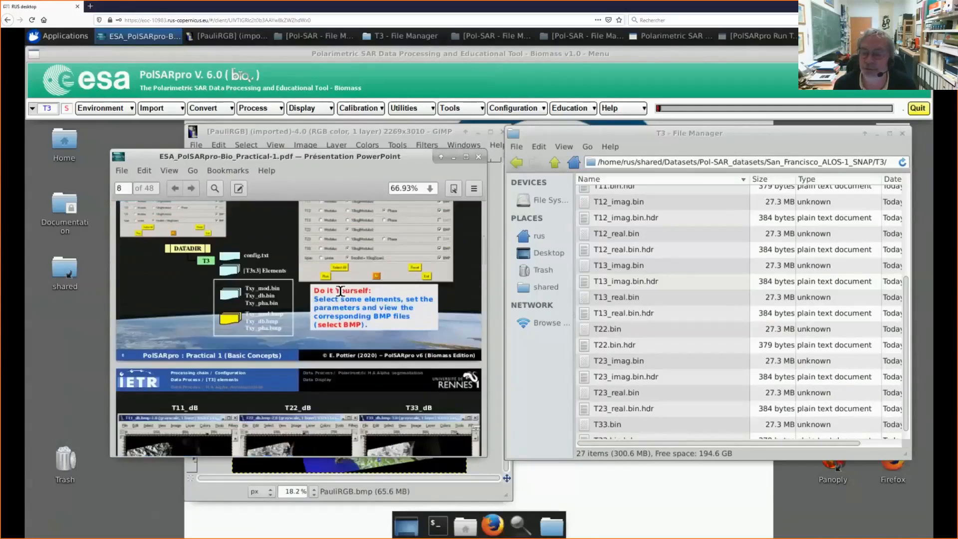
pyautogui.scroll(-8, 340, 291)
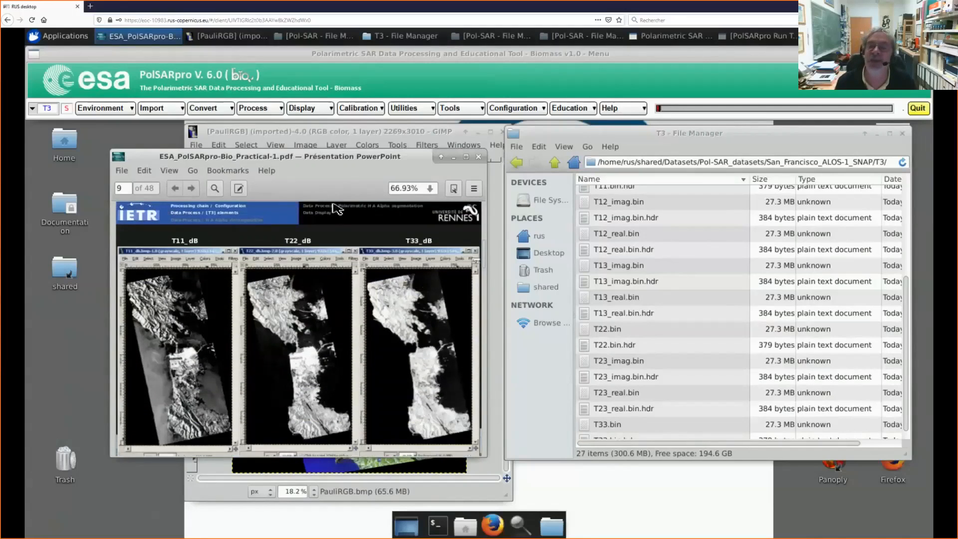
# Step: Maximize the Practical-1 PDF window and examine the T11_dB, T22_dB and T33_dB images on page 9
pyautogui.moveTo(310, 145); pyautogui.dragTo(262, 105)
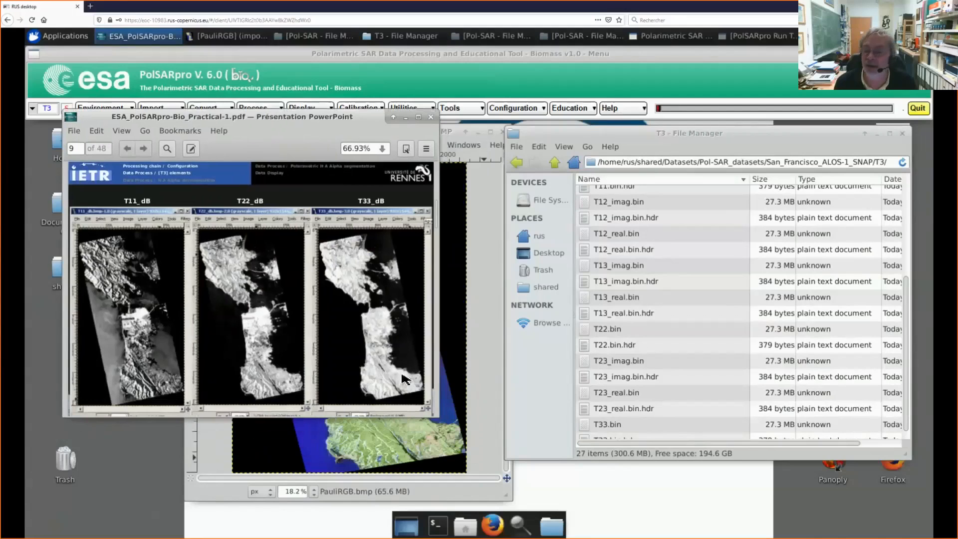
pyautogui.click(418, 117)
pyautogui.scroll(-4, 374, 324)
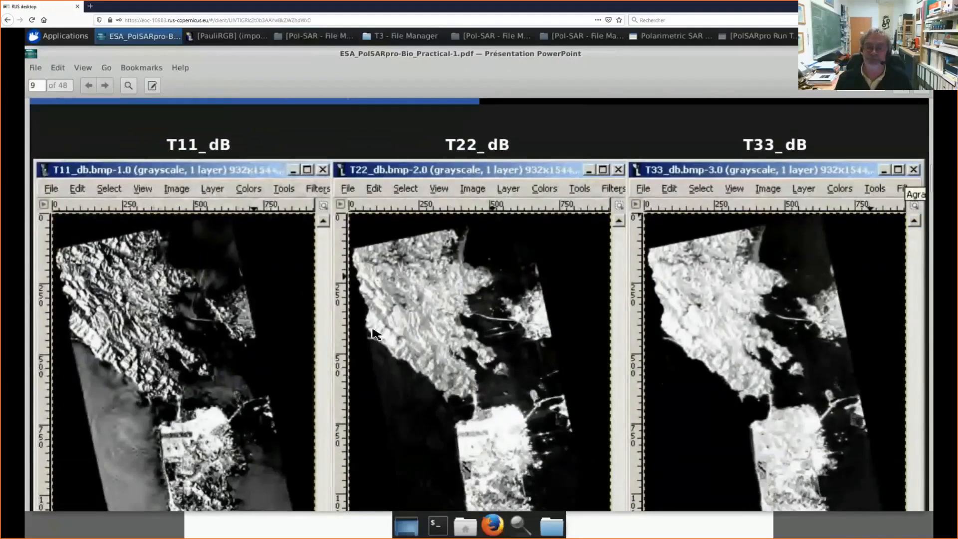
pyautogui.scroll(-1, 364, 338)
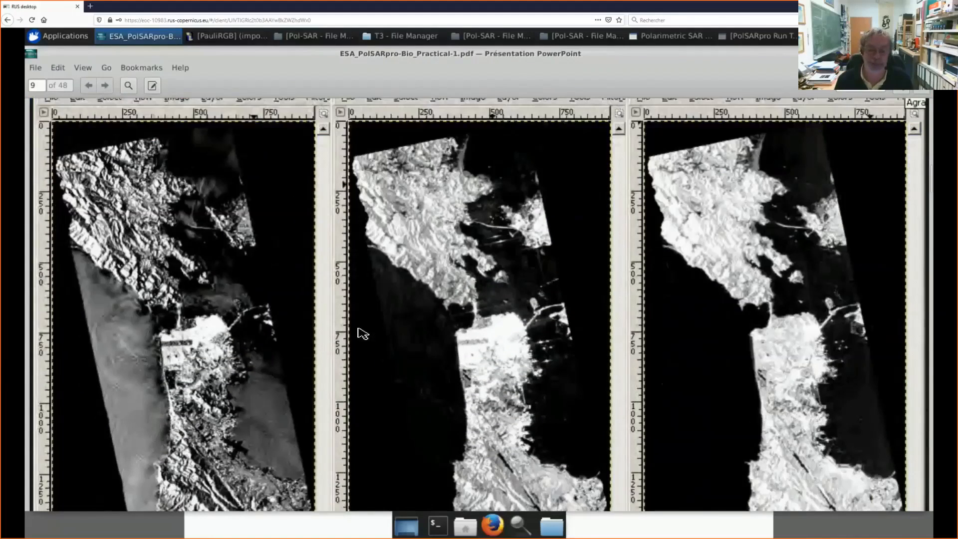
pyautogui.scroll(-1, 362, 334)
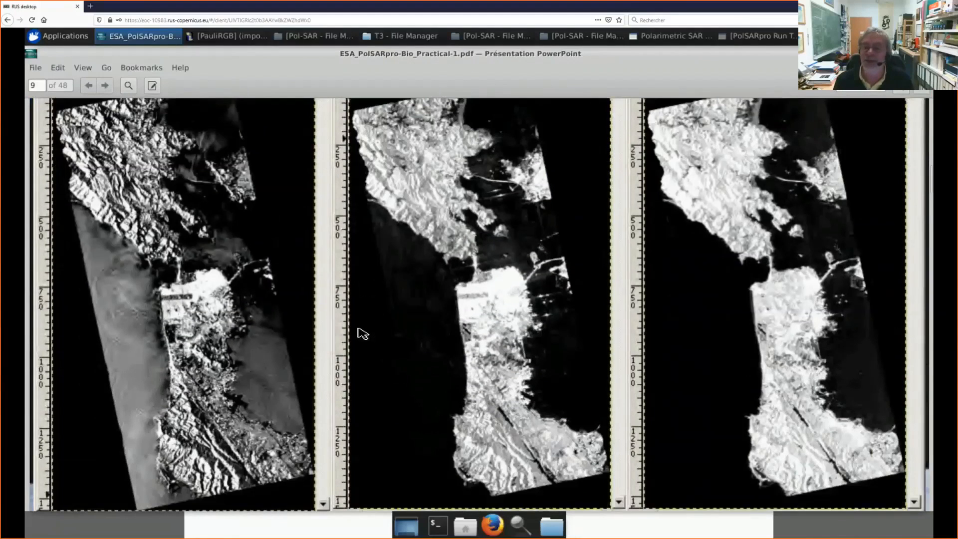
pyautogui.scroll(2, 363, 334)
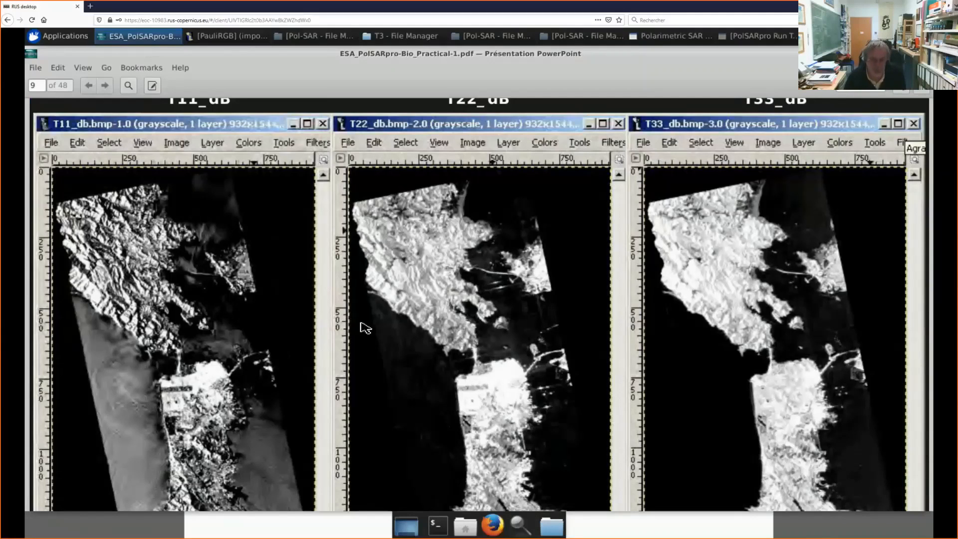
pyautogui.scroll(-4, 256, 275)
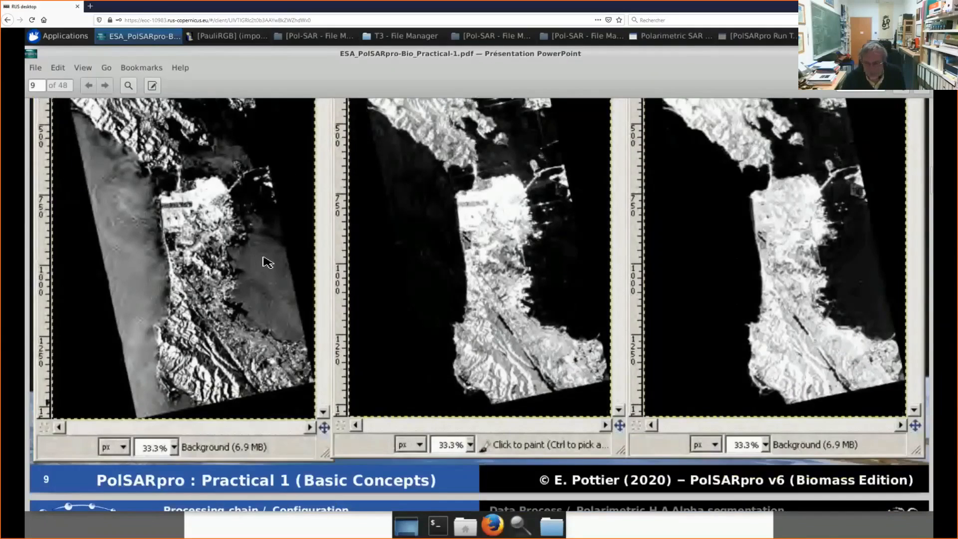
pyautogui.scroll(3, 264, 262)
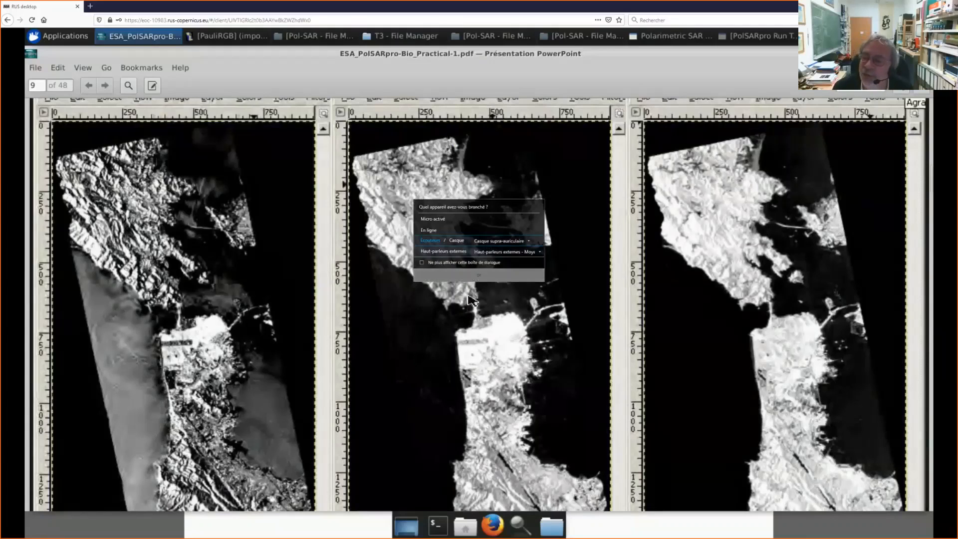
pyautogui.click(476, 277)
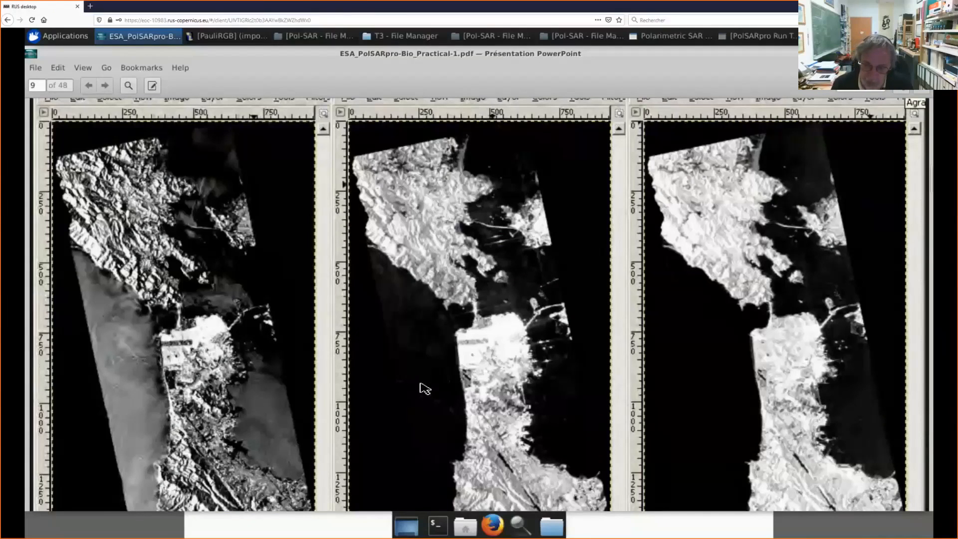
# Step: Examine the span_dB and T12_pha images on page 10 of the PDF, and restore the PDF to a smaller window
pyautogui.scroll(-3, 428, 386)
pyautogui.scroll(-5, 430, 383)
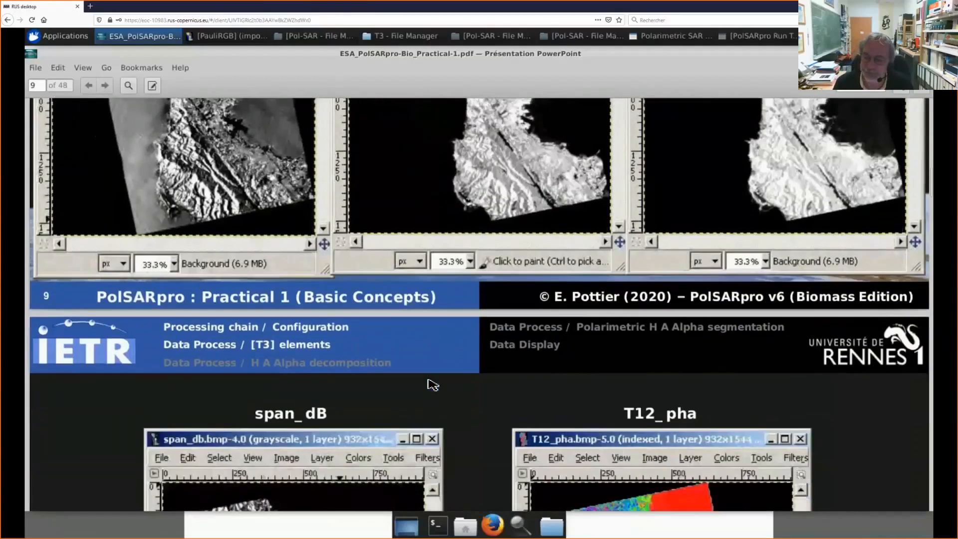
pyautogui.scroll(-4, 431, 385)
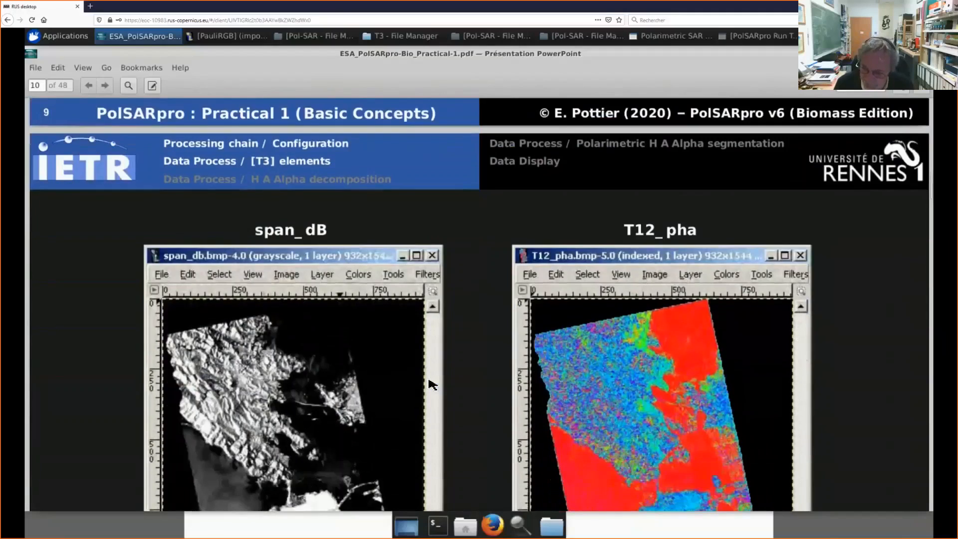
pyautogui.scroll(-1, 432, 384)
pyautogui.scroll(-1, 432, 384)
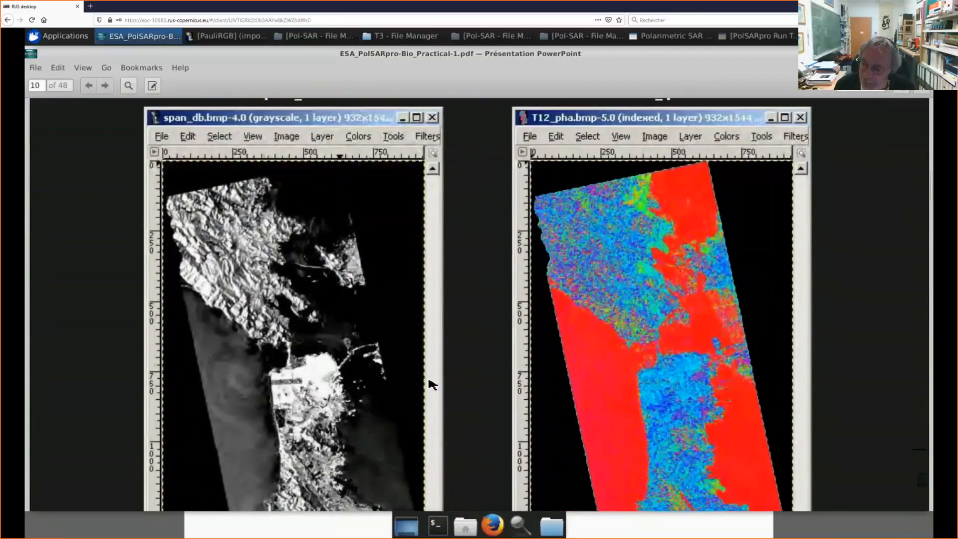
pyautogui.scroll(-1, 433, 385)
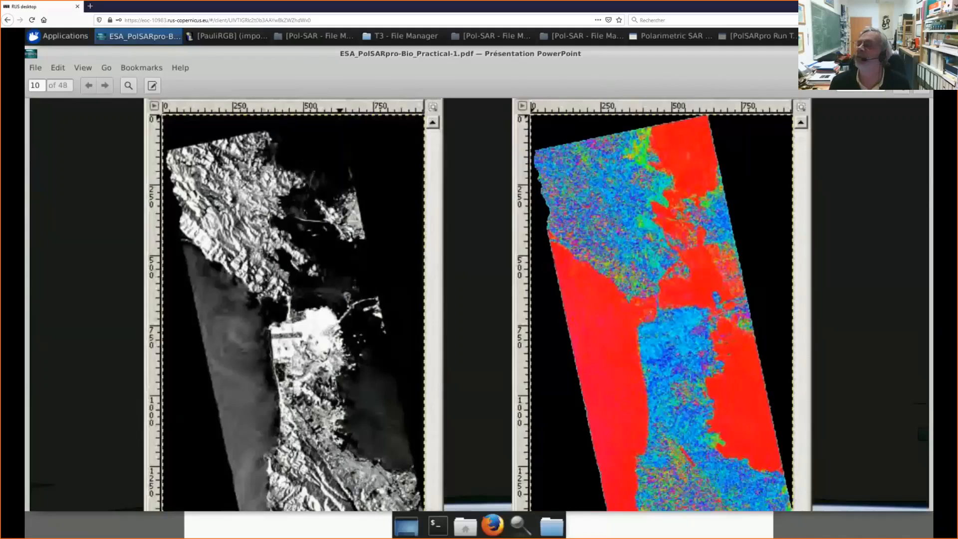
pyautogui.click(912, 53)
pyautogui.moveTo(344, 120); pyautogui.dragTo(574, 198)
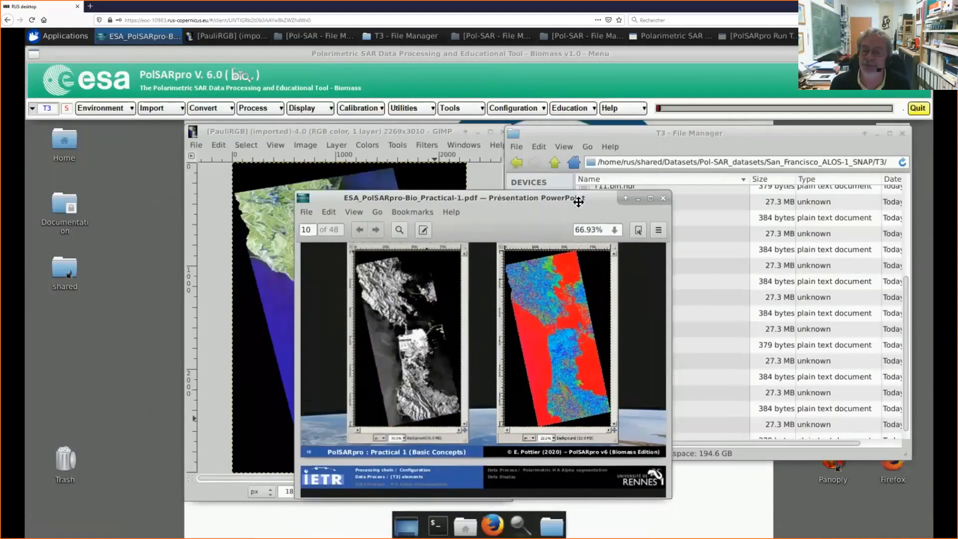
# Step: Select Shannon Entropy in the H/A/Alpha Eigenvalue Set Parameters processing, and exit without running it
pyautogui.click(255, 110)
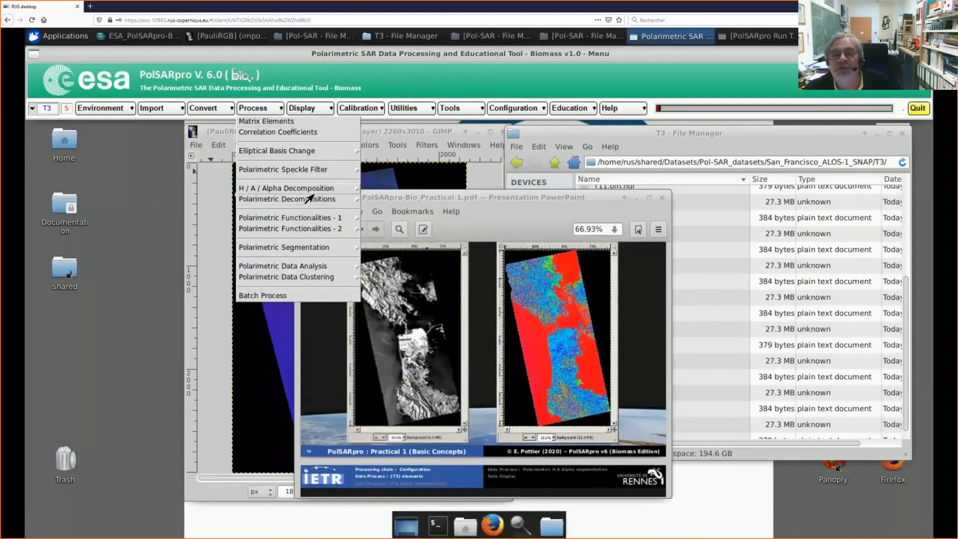
pyautogui.moveTo(303, 193)
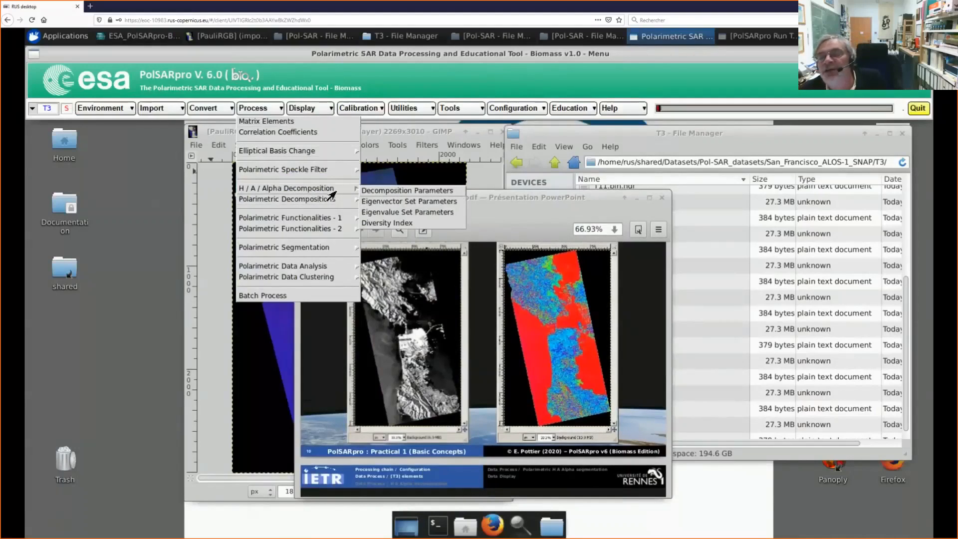
pyautogui.click(410, 213)
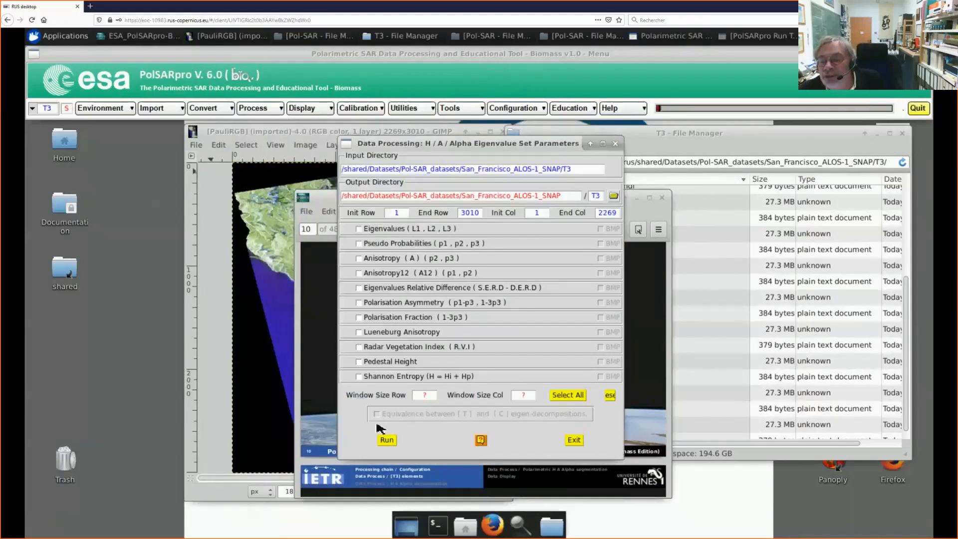
pyautogui.click(360, 377)
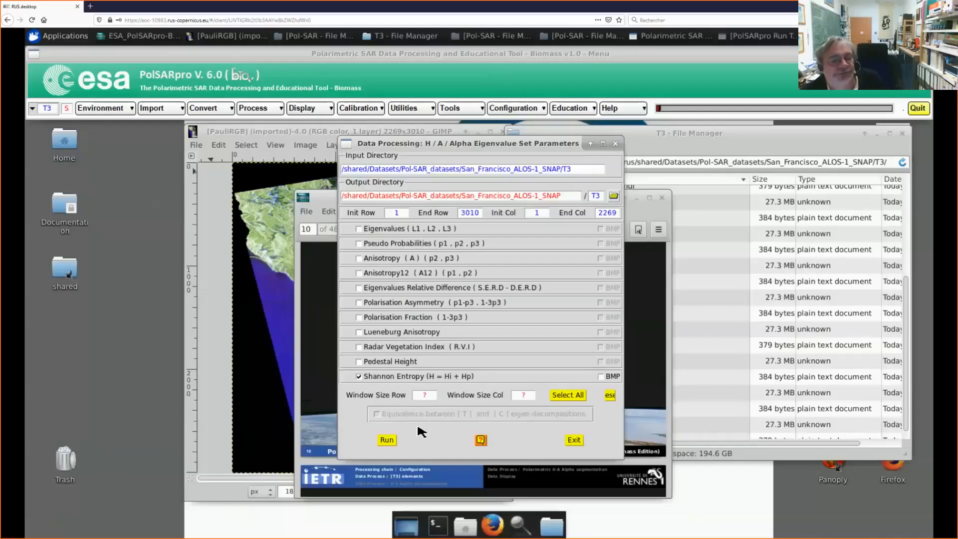
pyautogui.click(574, 440)
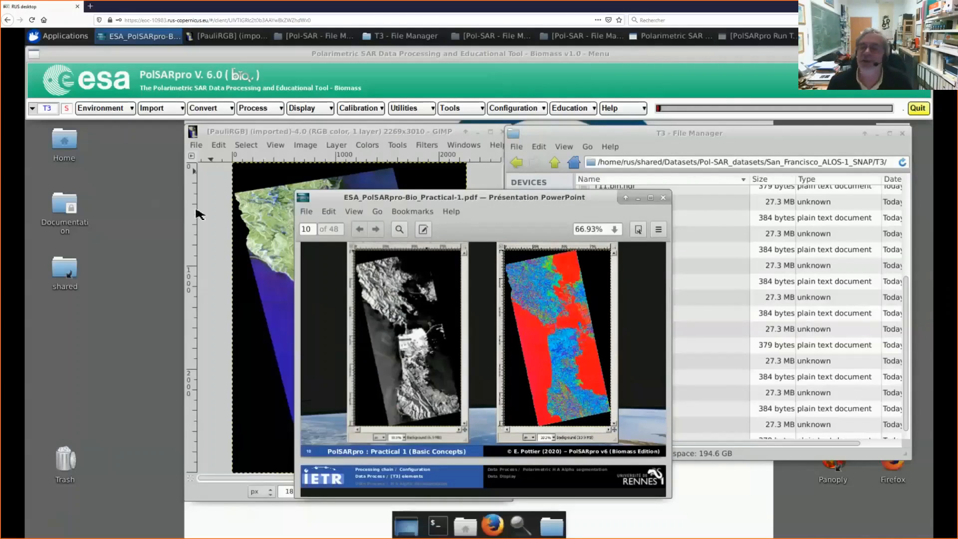
# Step: Set a 3 by 3 window size in the H/A/Alpha Eigenvalue Set Parameters, widen the dialog, and exit without running
pyautogui.click(259, 111)
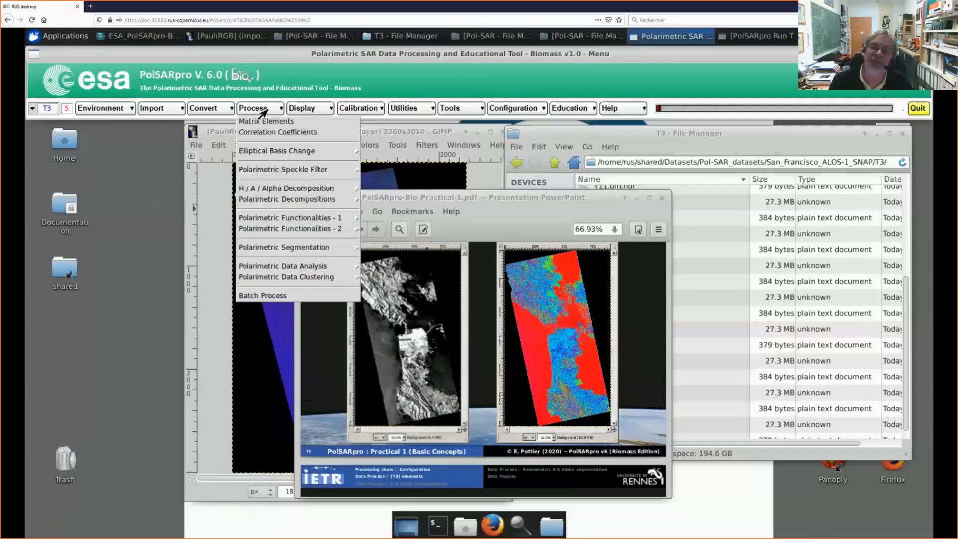
pyautogui.moveTo(356, 193)
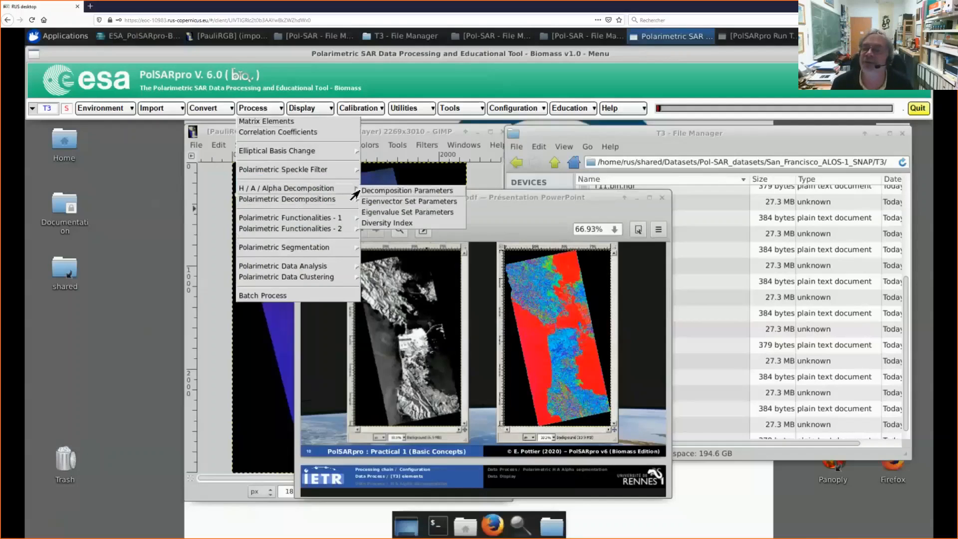
pyautogui.click(388, 214)
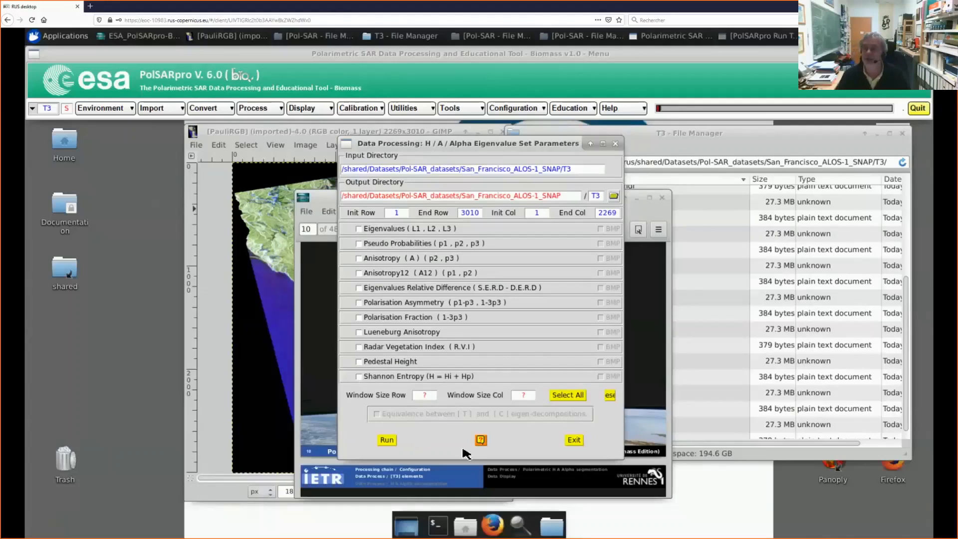
pyautogui.click(431, 396)
pyautogui.write('3')
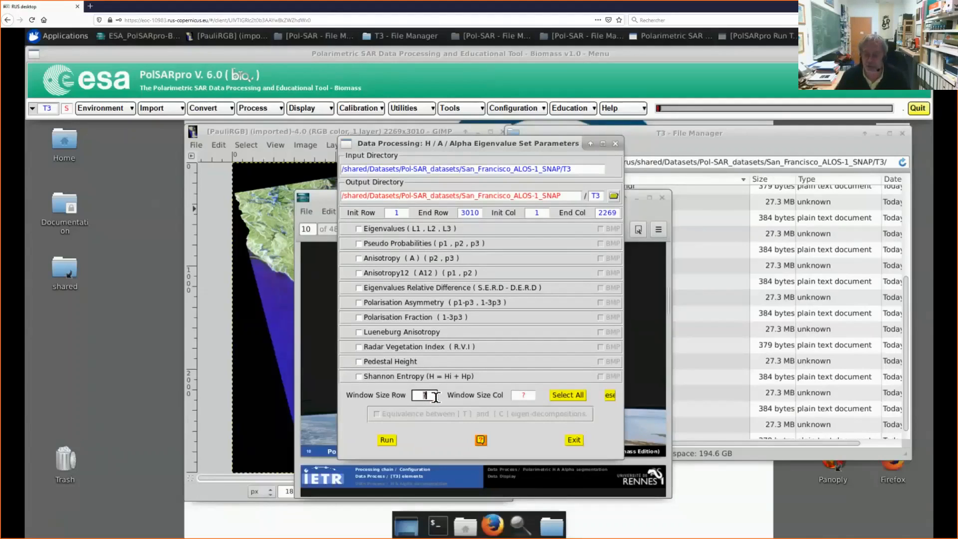
pyautogui.click(522, 398)
pyautogui.write('3')
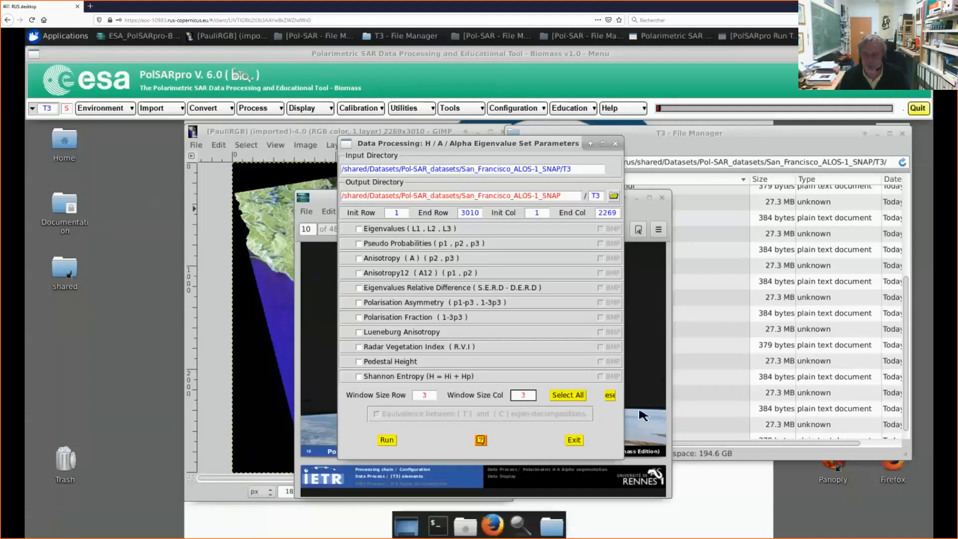
pyautogui.moveTo(624, 417); pyautogui.dragTo(692, 408)
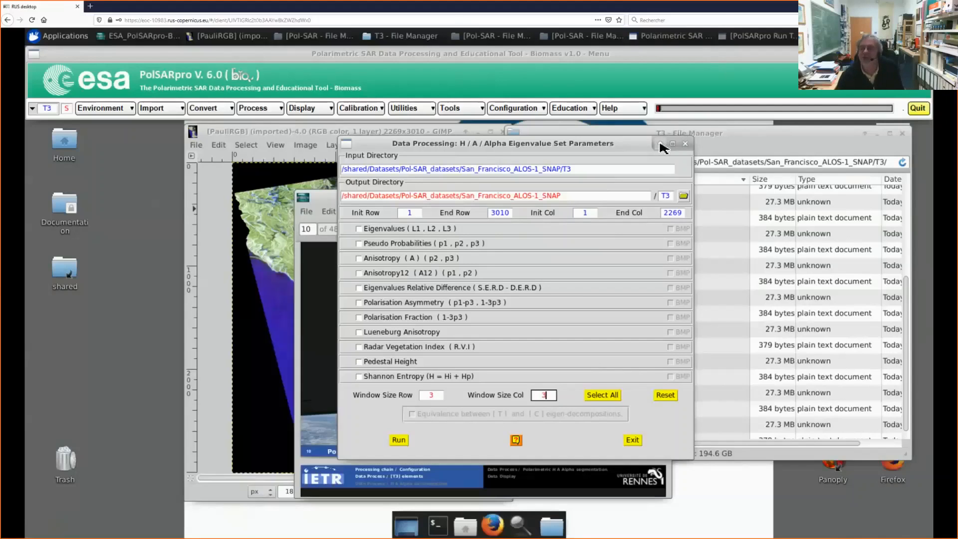
pyautogui.click(632, 439)
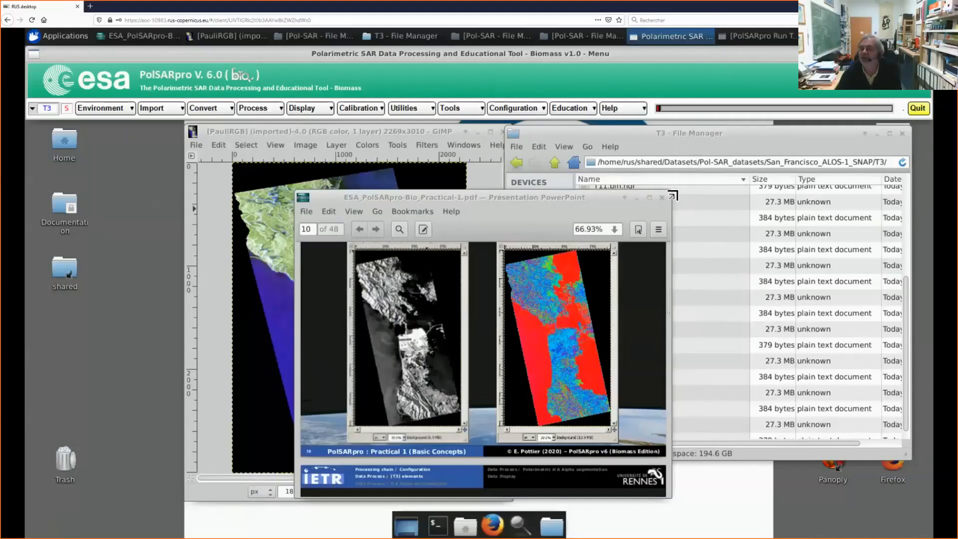
# Step: Enlarge the PDF window and read on from page 10 through the question about interpreting the T12 phase
pyautogui.moveTo(672, 195); pyautogui.dragTo(726, 142)
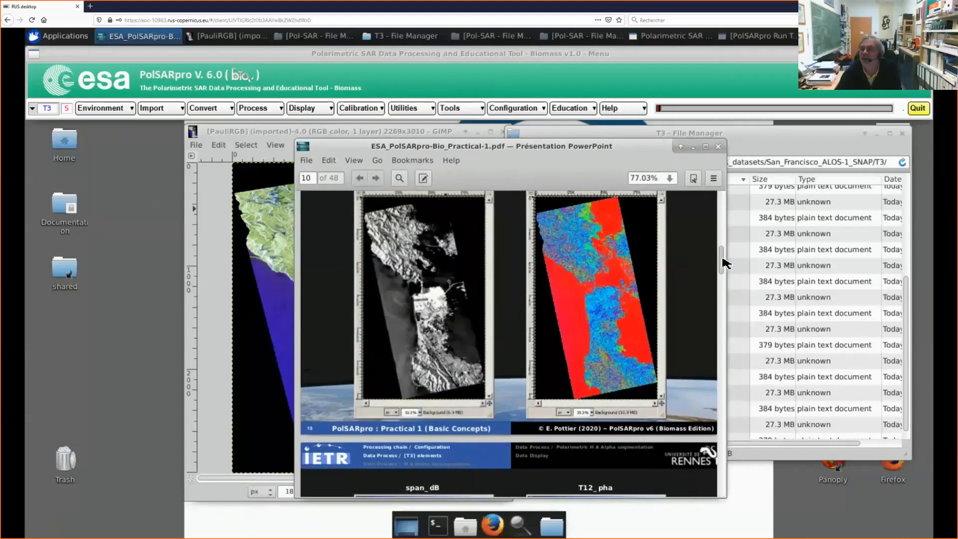
pyautogui.moveTo(723, 258); pyautogui.dragTo(723, 256)
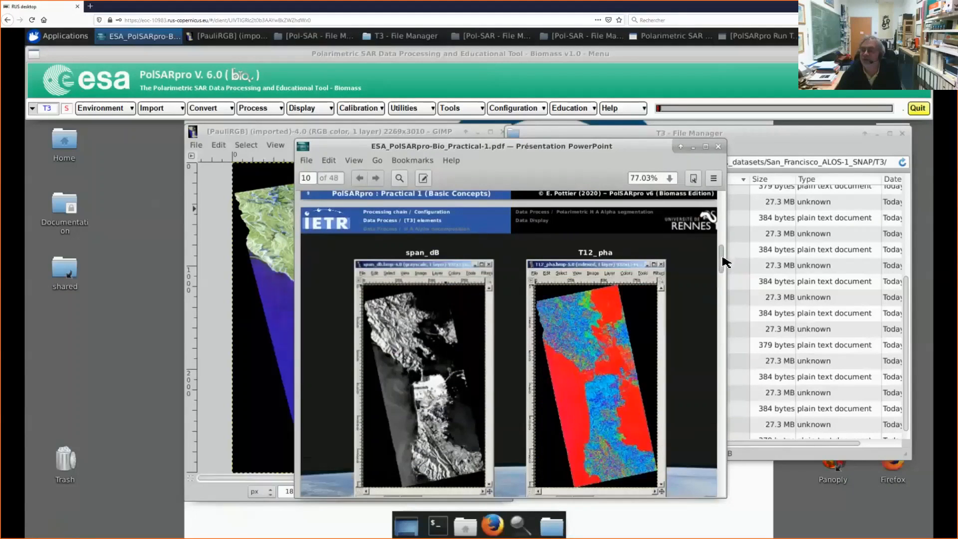
pyautogui.scroll(-3, 722, 256)
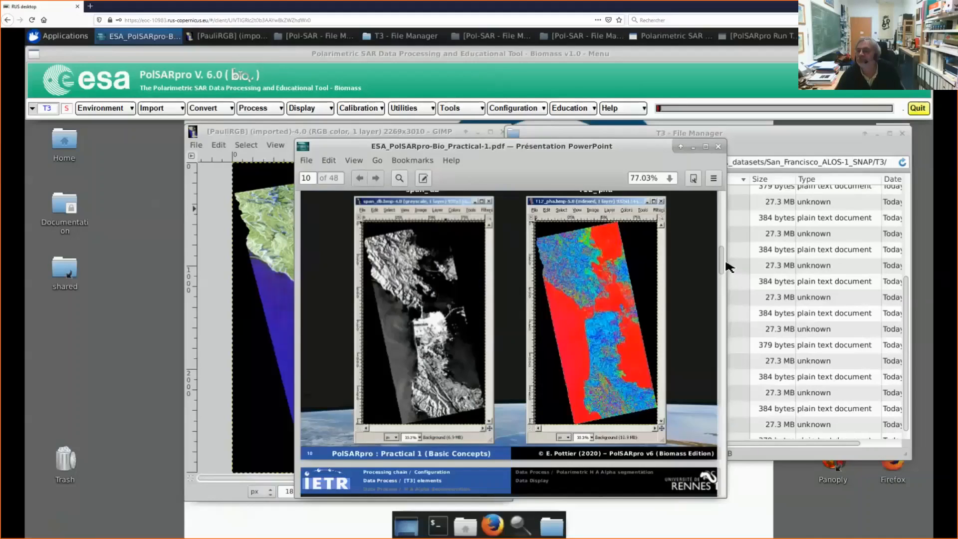
pyautogui.scroll(-5, 726, 272)
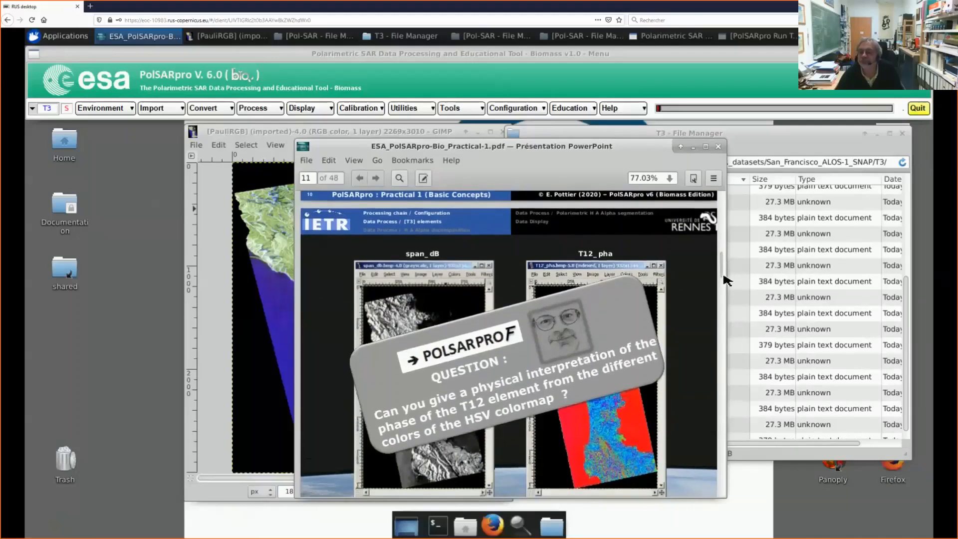
pyautogui.scroll(-2, 723, 289)
pyautogui.scroll(-3, 724, 329)
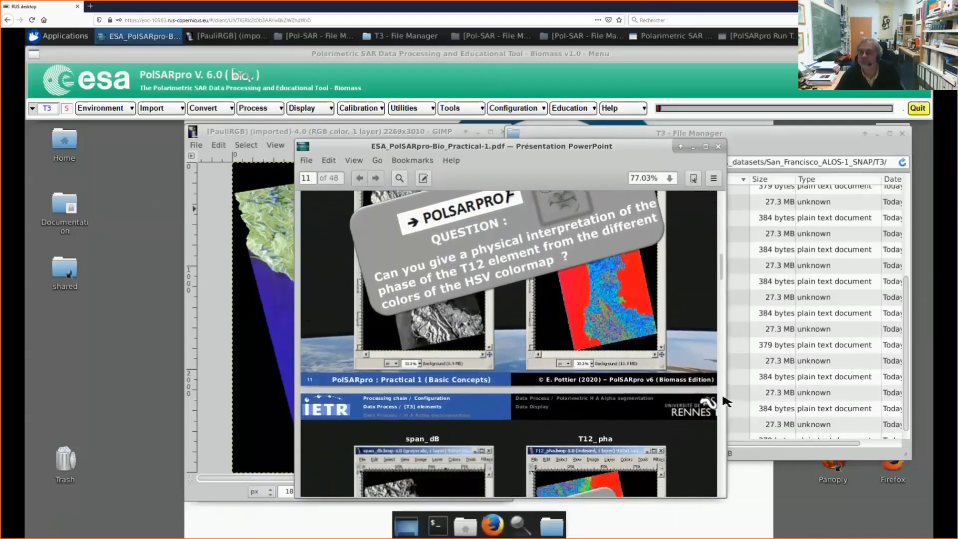
pyautogui.scroll(-1, 731, 277)
# Step: Skip ahead in the PDF to the entropy and anisotropy questions, and examine the H(1-A), HA, (1-H)A and (1-H)(1-A) combination images through page 26
pyautogui.moveTo(723, 275); pyautogui.dragTo(729, 325)
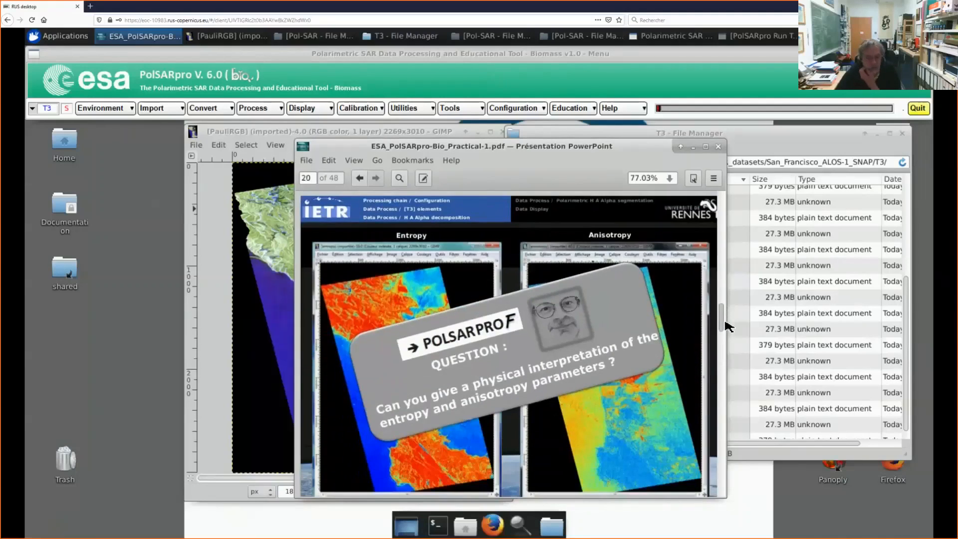
pyautogui.moveTo(726, 323); pyautogui.dragTo(725, 344)
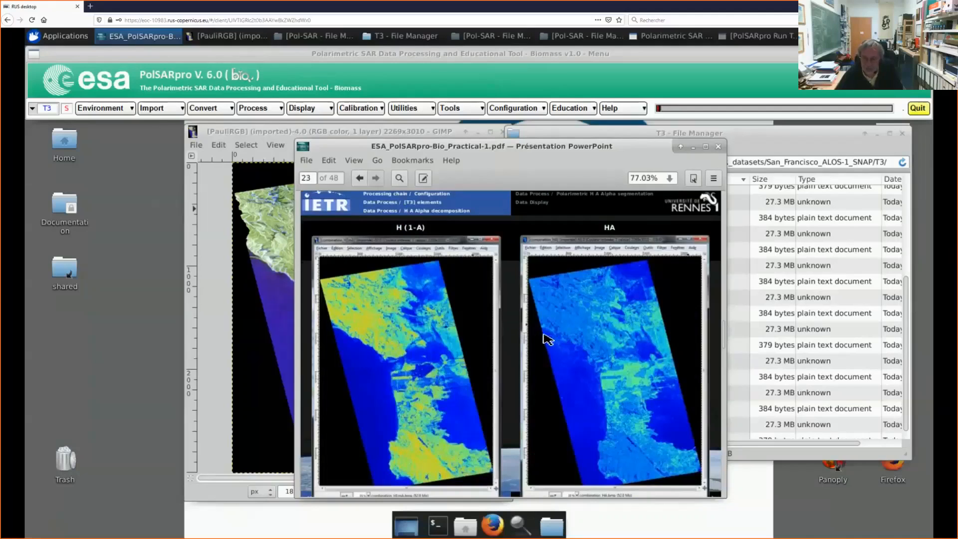
pyautogui.scroll(-5, 548, 340)
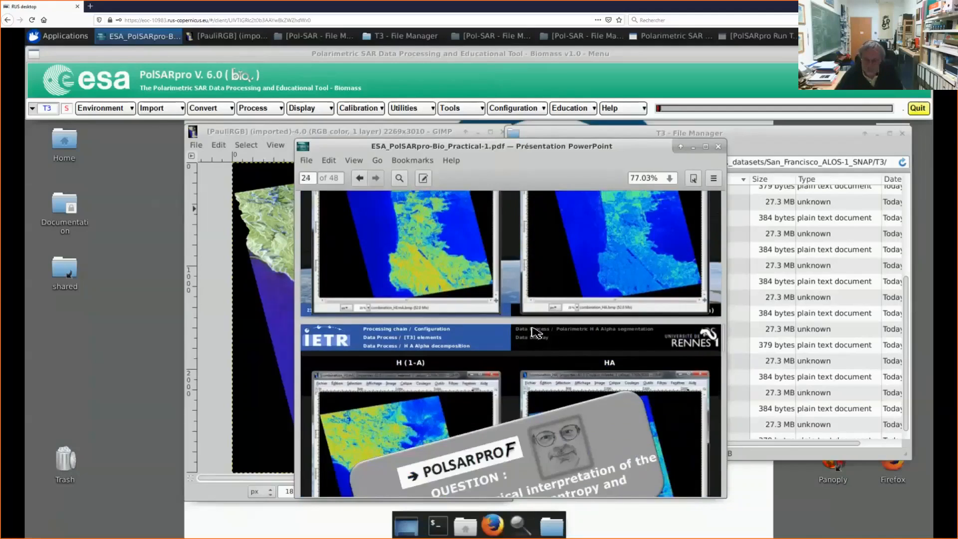
pyautogui.scroll(-1, 535, 332)
pyautogui.scroll(-2, 565, 340)
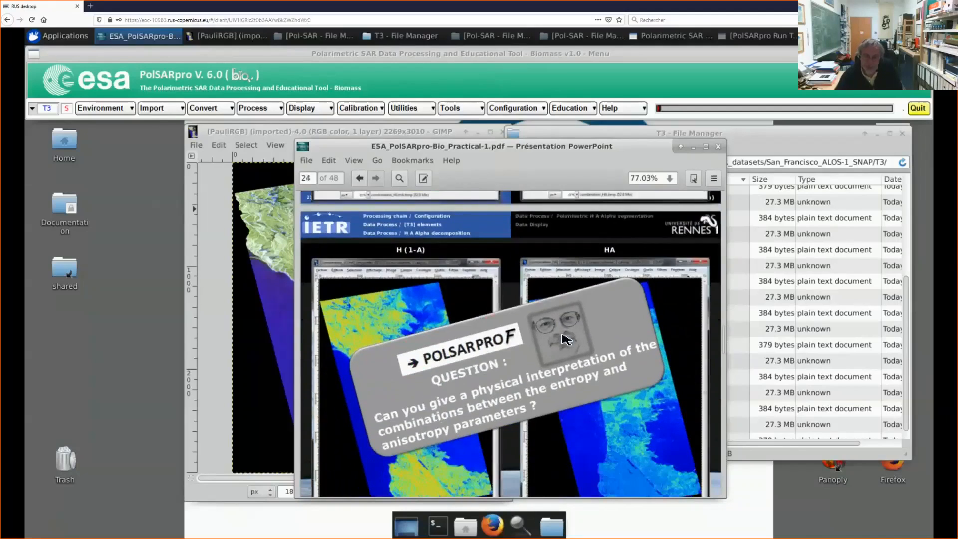
pyautogui.scroll(-4, 536, 344)
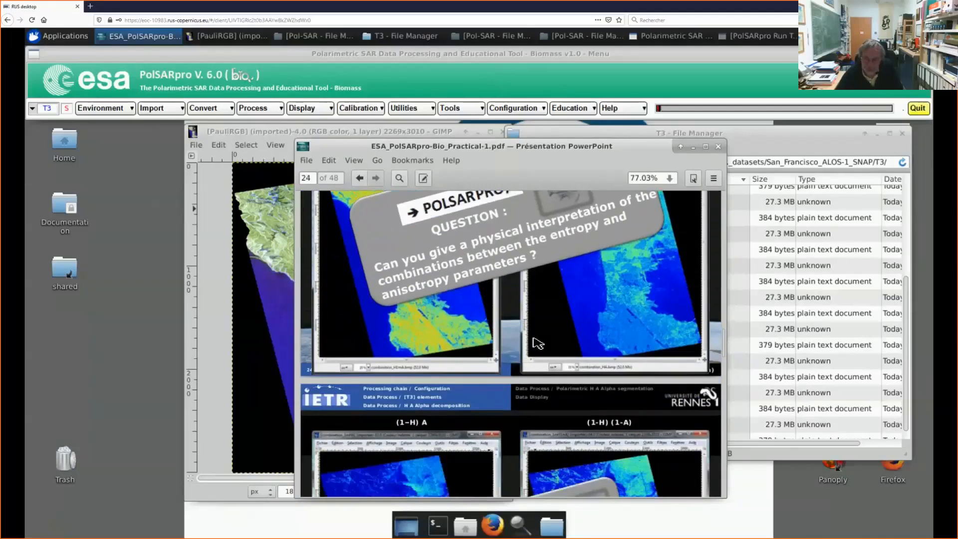
pyautogui.scroll(-5, 538, 343)
pyautogui.scroll(-3, 574, 344)
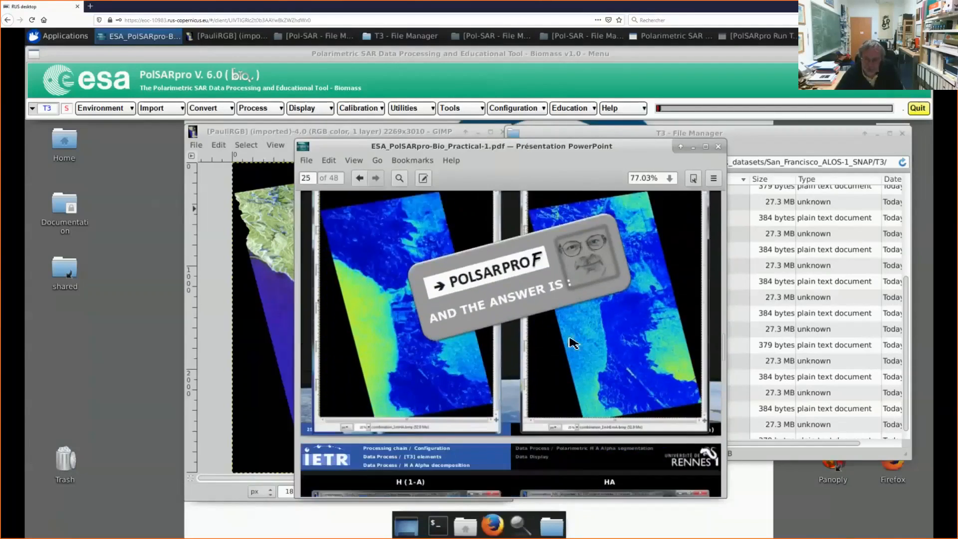
pyautogui.scroll(-7, 574, 343)
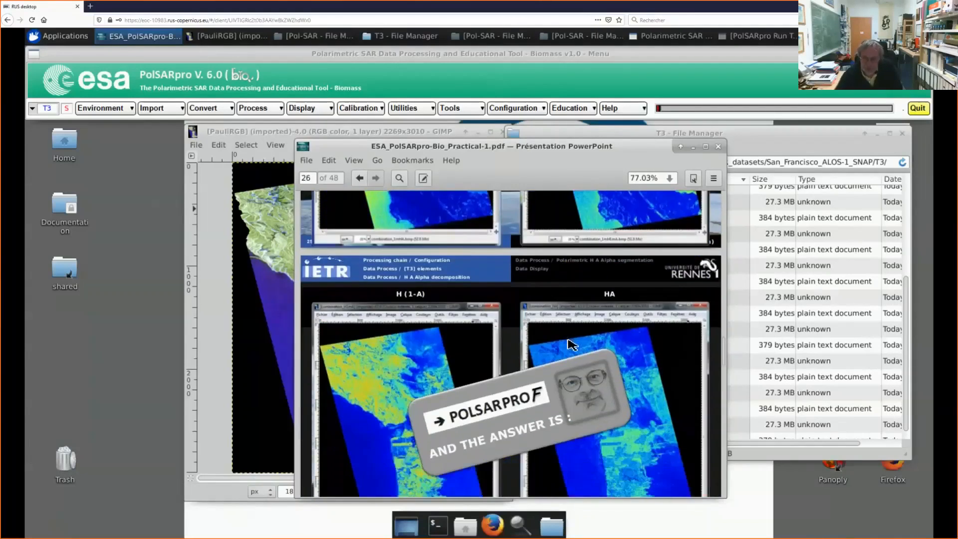
pyautogui.scroll(-2, 572, 344)
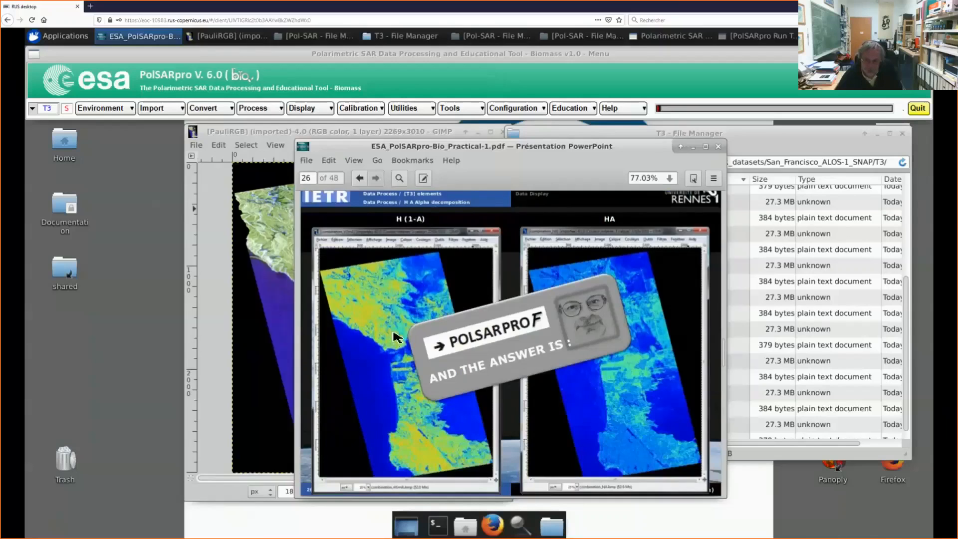
pyautogui.scroll(-1, 394, 335)
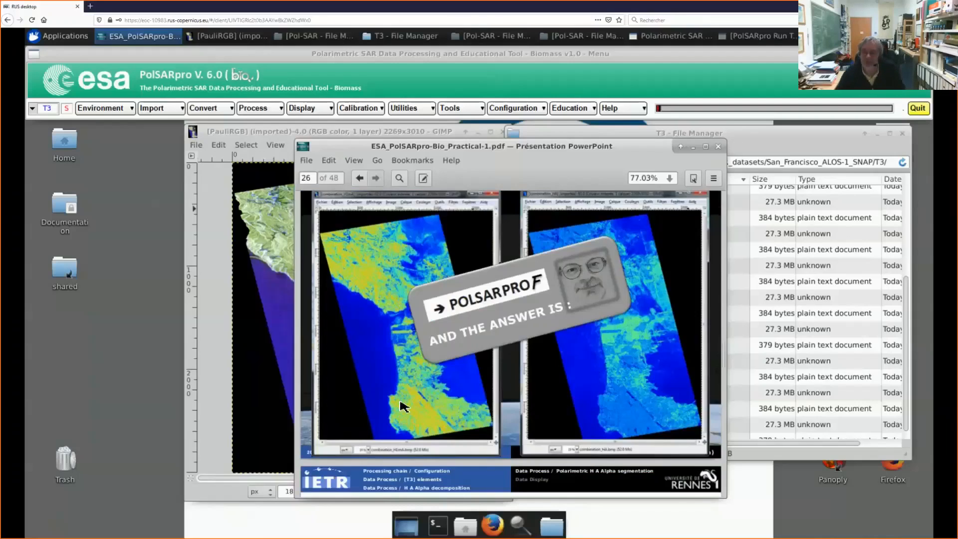
# Step: Read PDF pages 27 and 28 on the Polarimetric Segmentation stage and where to find the H/A/Alpha Classification
pyautogui.scroll(-1, 469, 417)
pyautogui.scroll(-4, 473, 413)
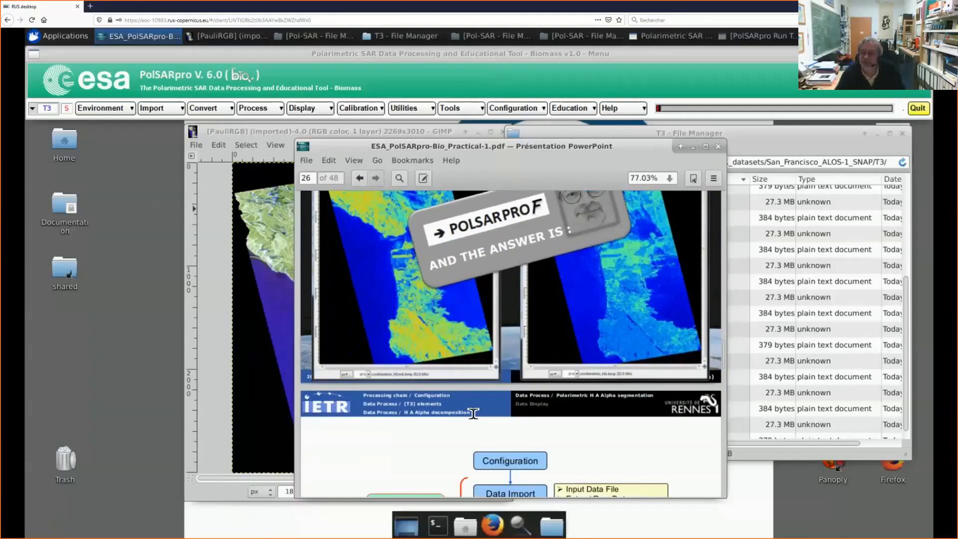
pyautogui.scroll(-1, 469, 413)
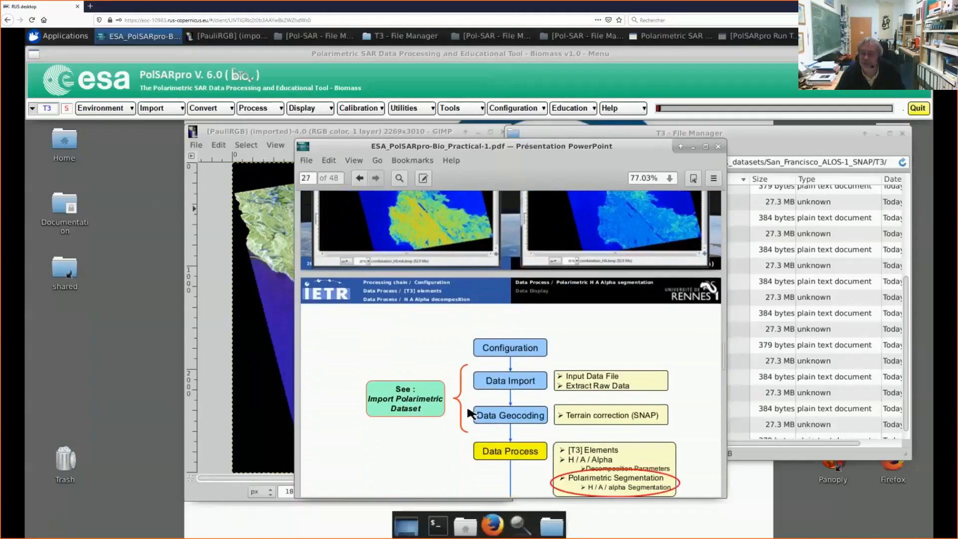
pyautogui.scroll(-5, 469, 414)
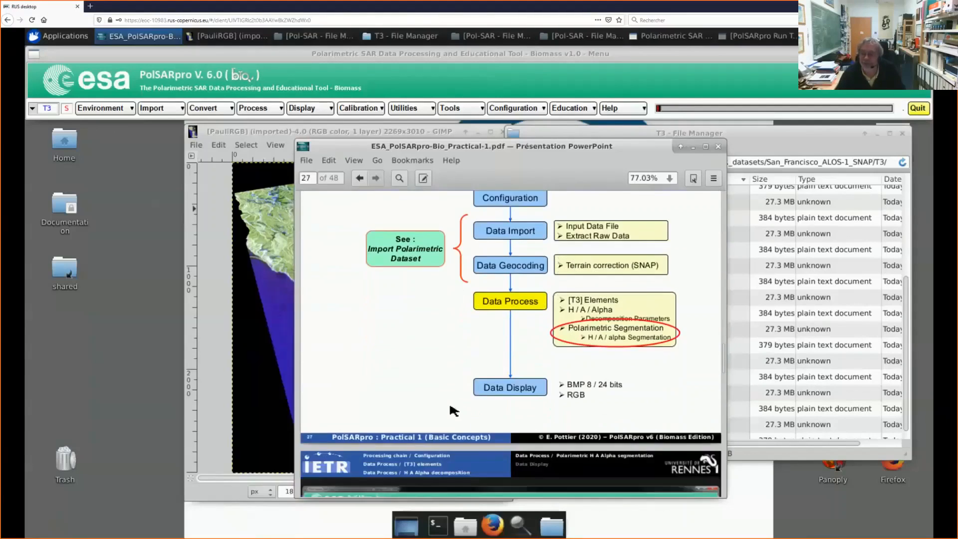
pyautogui.scroll(-4, 459, 408)
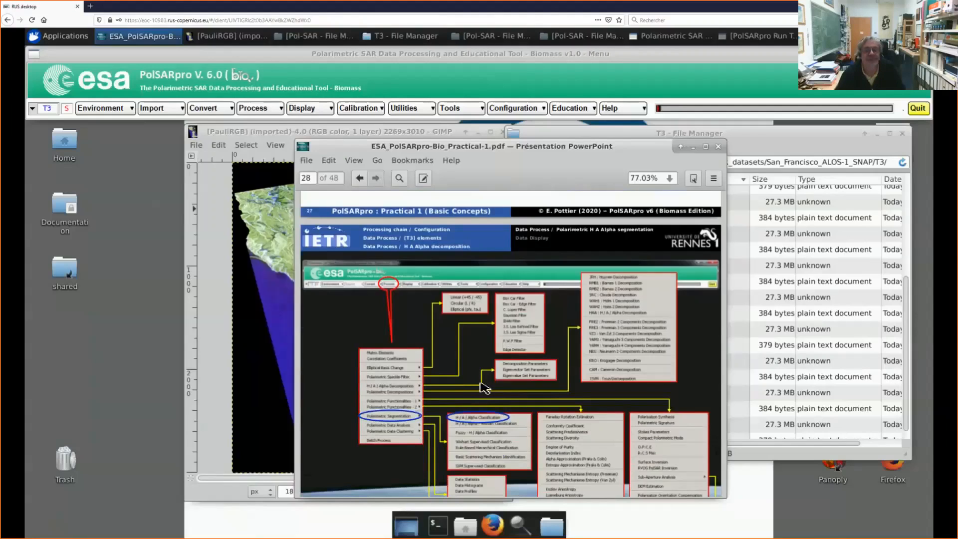
pyautogui.scroll(-1, 484, 387)
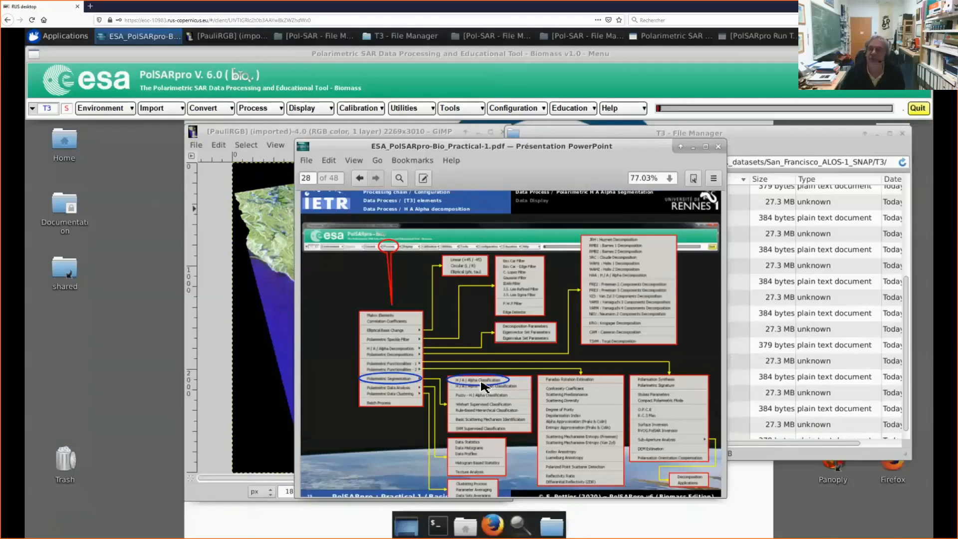
# Step: Minimize the PDF and open the H/A/Alpha Eigenvalue Set Parameters processing in PolSARpro
pyautogui.click(695, 147)
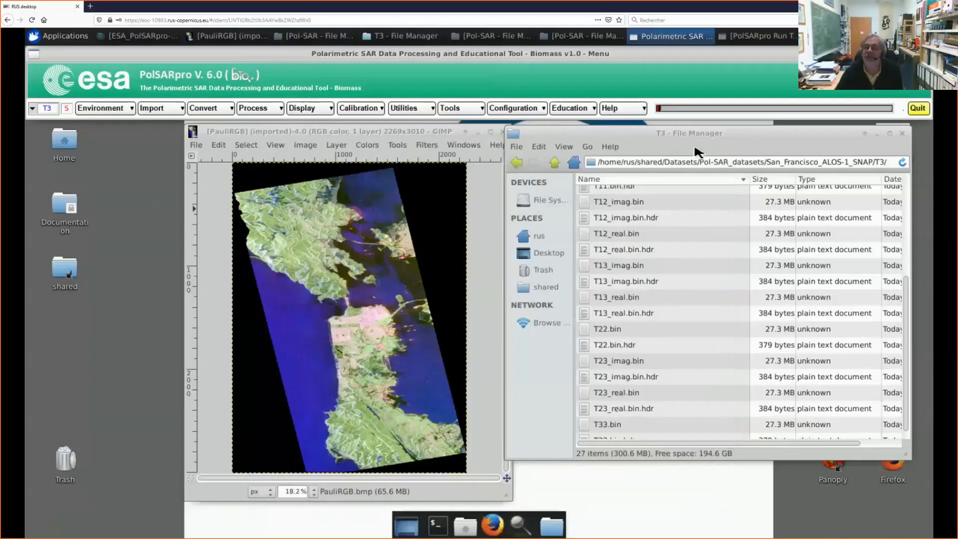
pyautogui.click(270, 115)
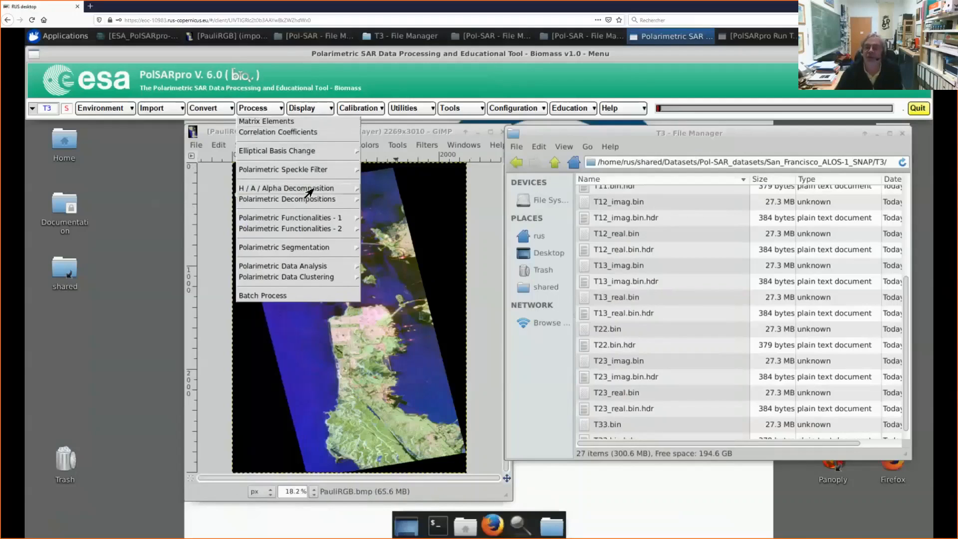
pyautogui.moveTo(343, 189)
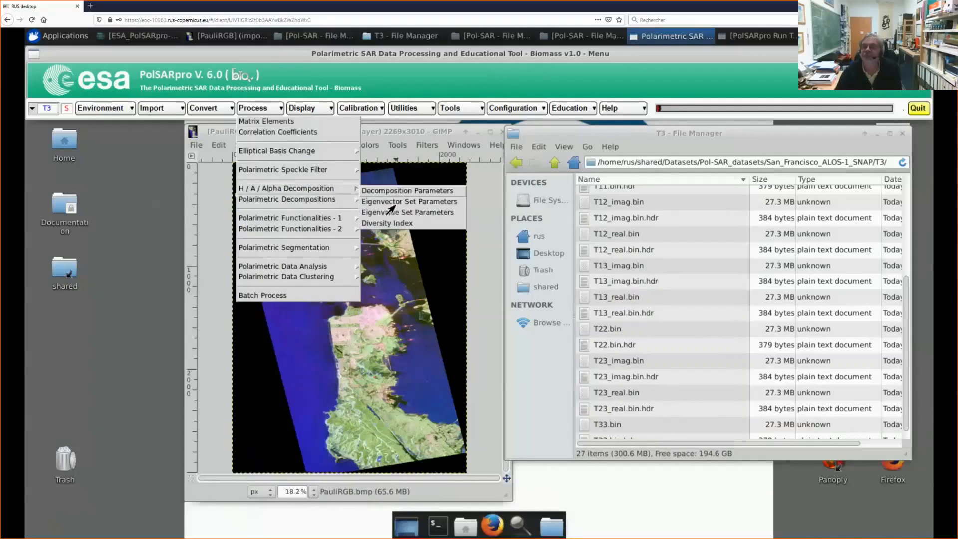
pyautogui.click(392, 212)
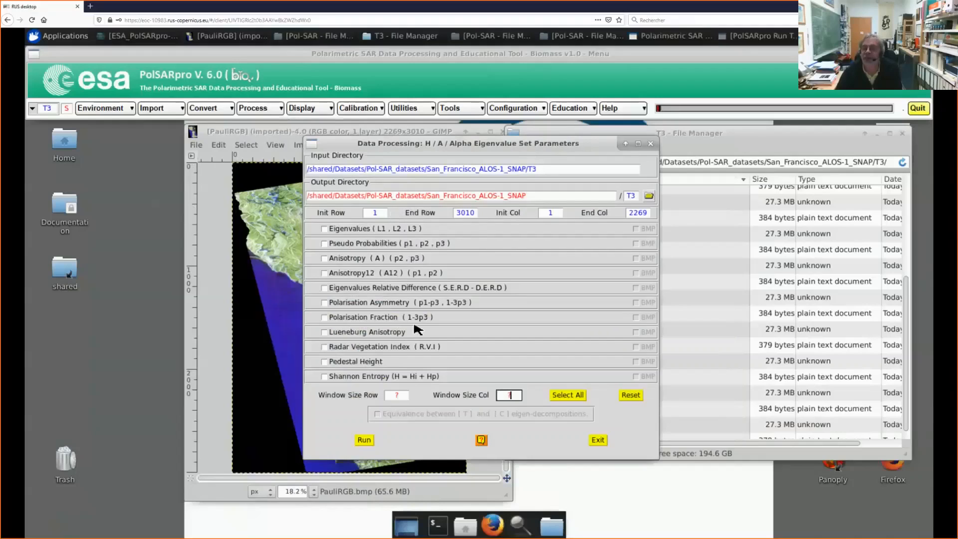
# Step: Run the Shannon Entropy (H = Hi + Hp) computation with BMP output and a window size of 1 row by 1 column
pyautogui.click(349, 378)
pyautogui.click(399, 395)
pyautogui.press('BackSpace')
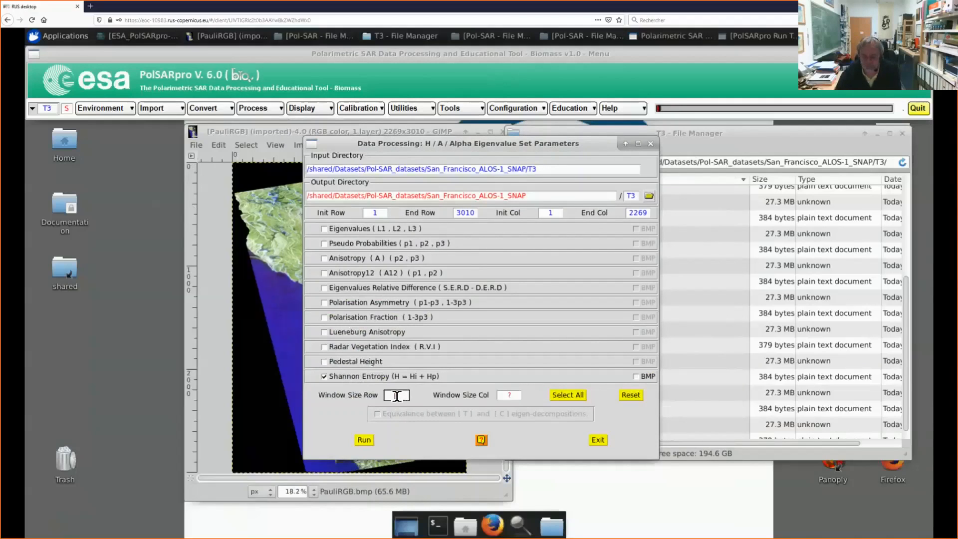
pyautogui.write('1')
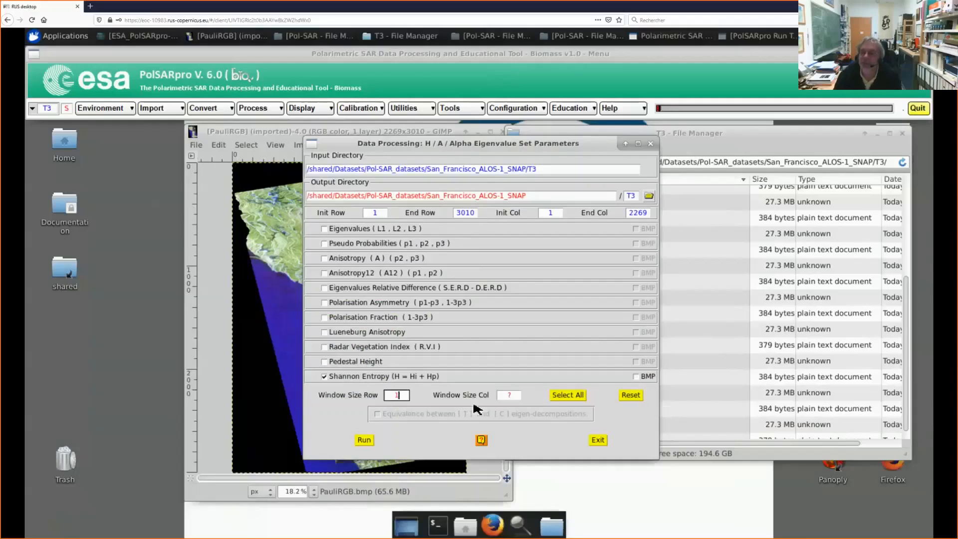
pyautogui.click(514, 397)
pyautogui.press('BackSpace')
pyautogui.write('1')
pyautogui.click(636, 378)
pyautogui.click(364, 441)
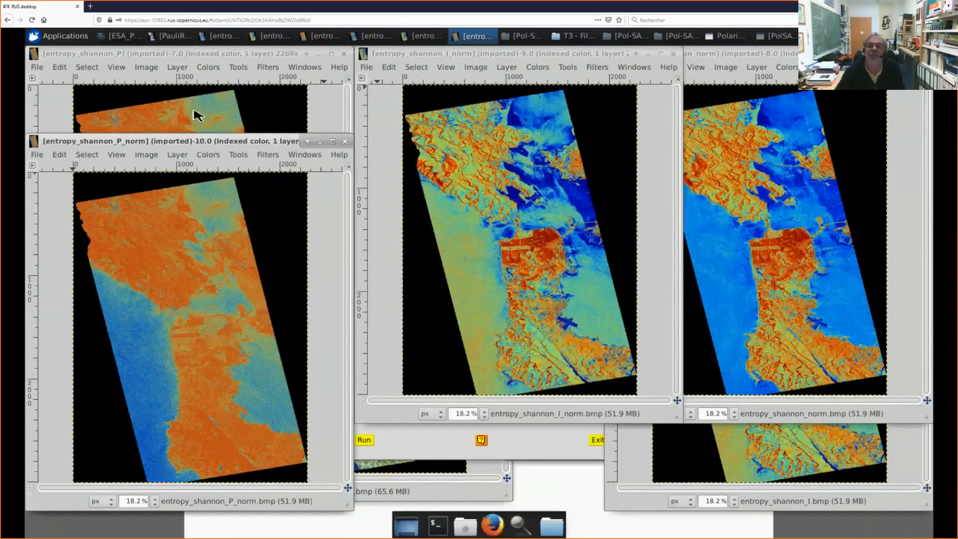
# Step: Arrange the entropy_shannon_P_norm, entropy_shannon_I_norm and entropy_shannon_norm image windows side by side for comparison
pyautogui.moveTo(204, 144); pyautogui.dragTo(203, 57)
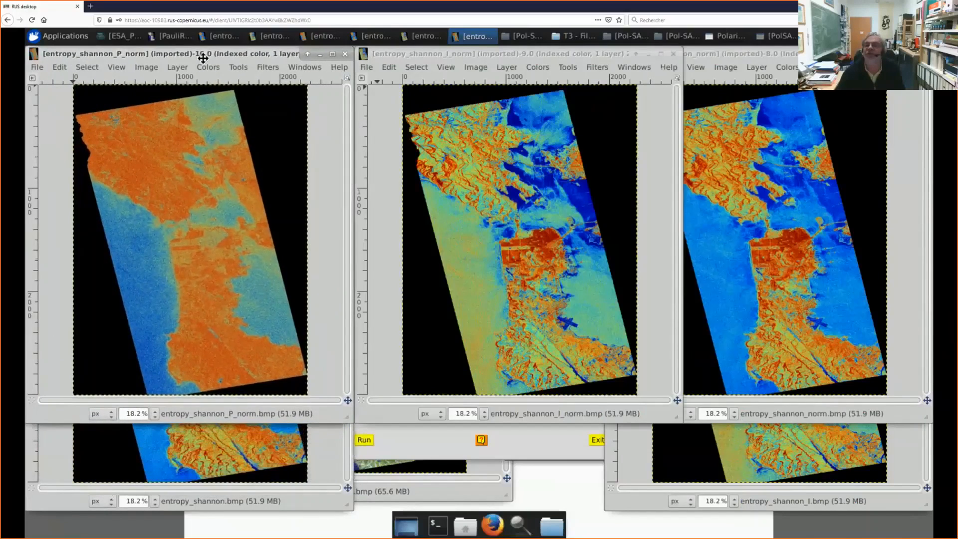
pyautogui.click(695, 58)
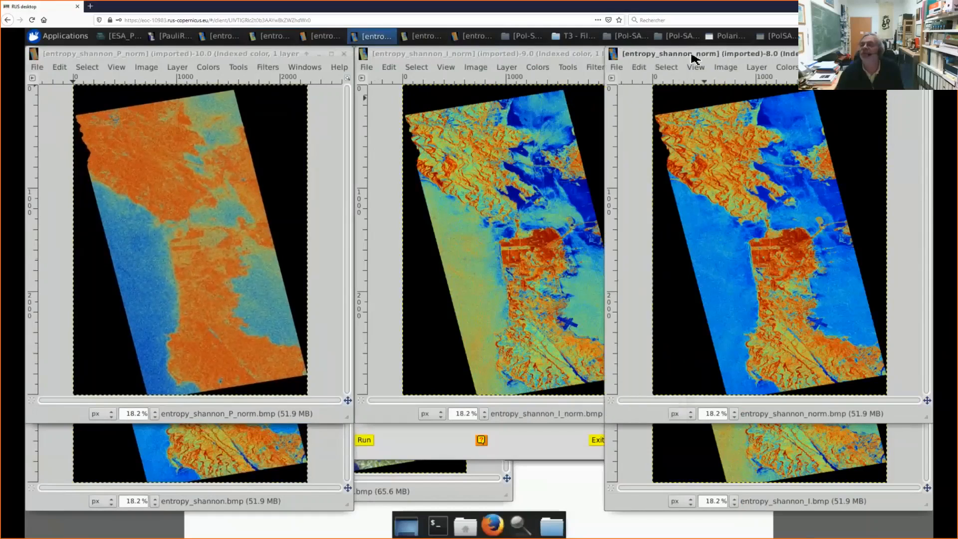
pyautogui.moveTo(681, 57); pyautogui.dragTo(713, 59)
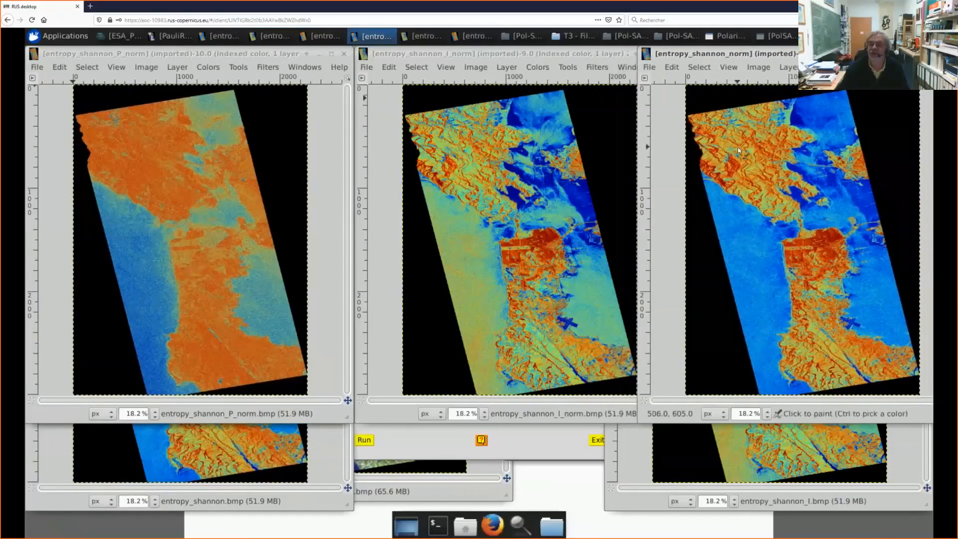
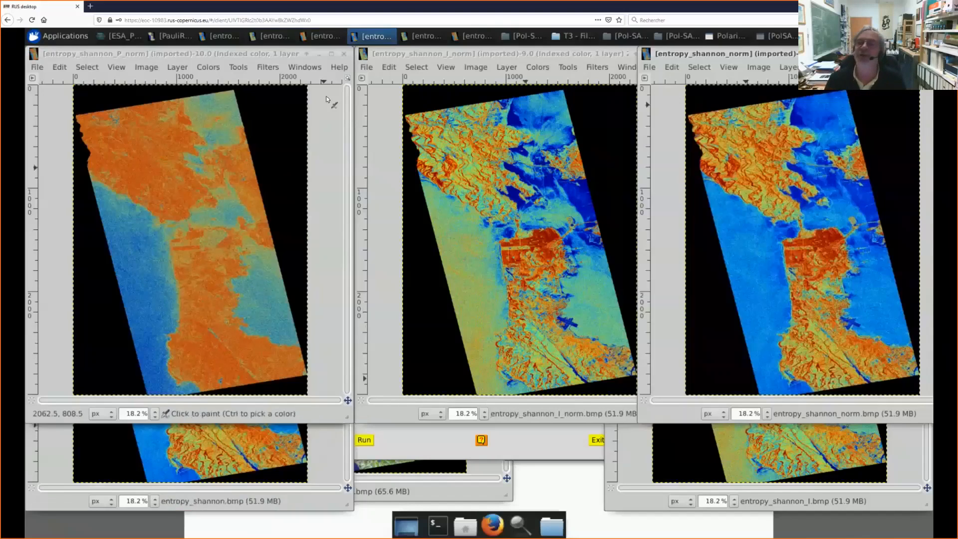
# Step: Move the entropy_shannon_P_norm image window aside, and minimize it along with the entropy_shannon_P window
pyautogui.click(254, 56)
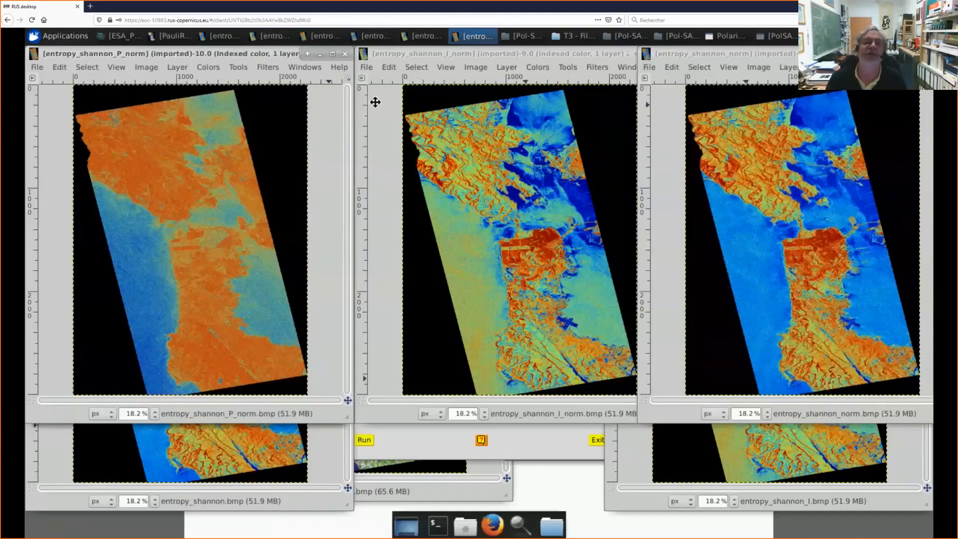
pyautogui.moveTo(255, 58); pyautogui.dragTo(292, 151)
pyautogui.moveTo(288, 151); pyautogui.dragTo(283, 148)
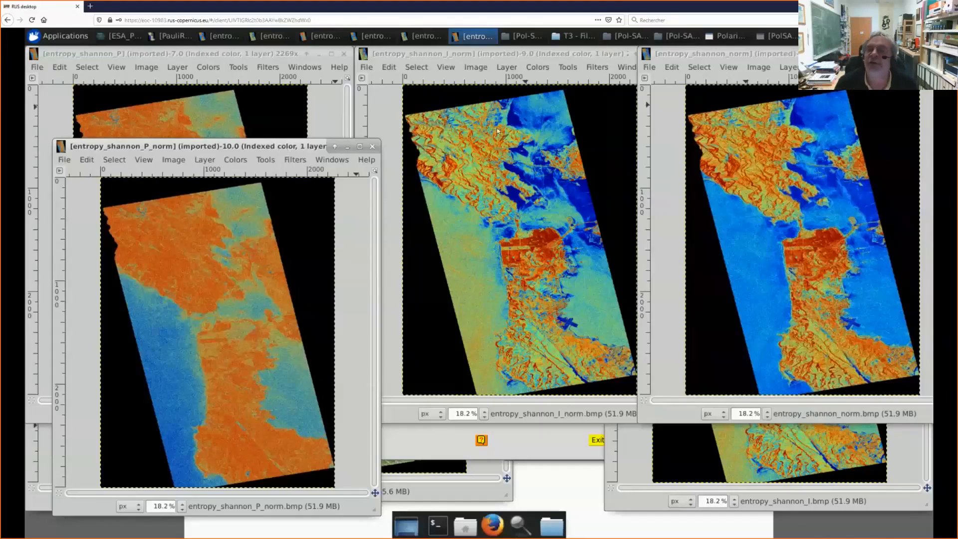
pyautogui.click(347, 146)
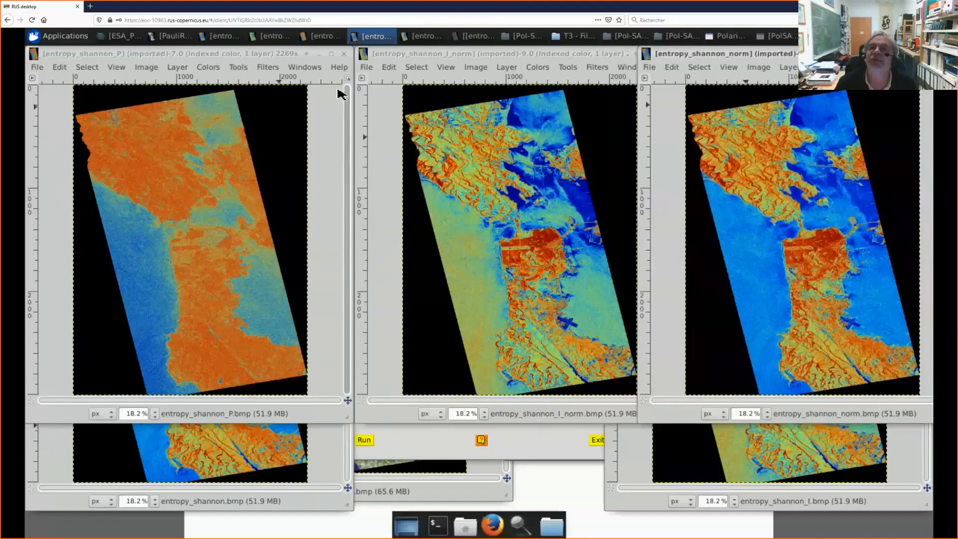
pyautogui.click(320, 54)
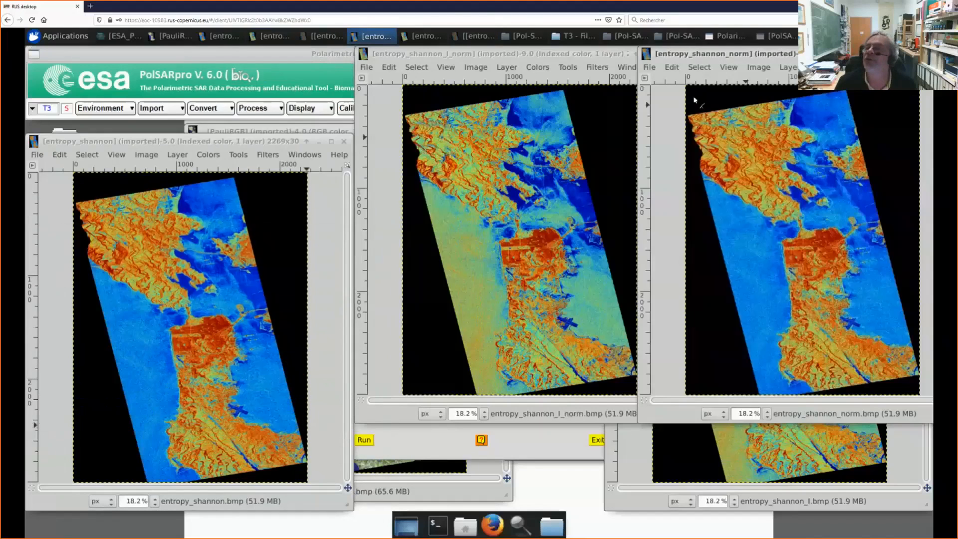
# Step: Minimize the entropy_shannon_I_norm, entropy_shannon and entropy_shannon_norm image windows and exit the H/A/Alpha Eigenvalue Set Parameters processing
pyautogui.moveTo(530, 56); pyautogui.dragTo(434, 70)
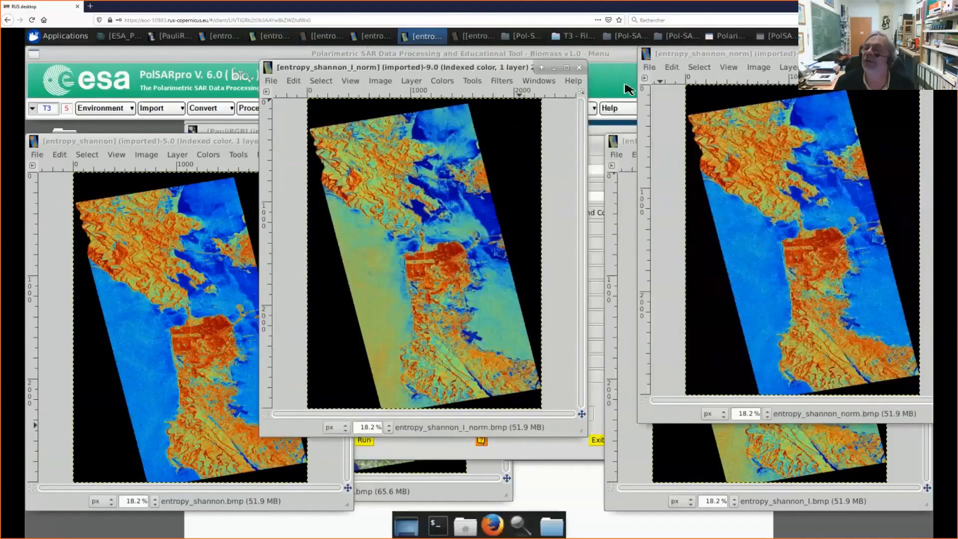
pyautogui.click(554, 68)
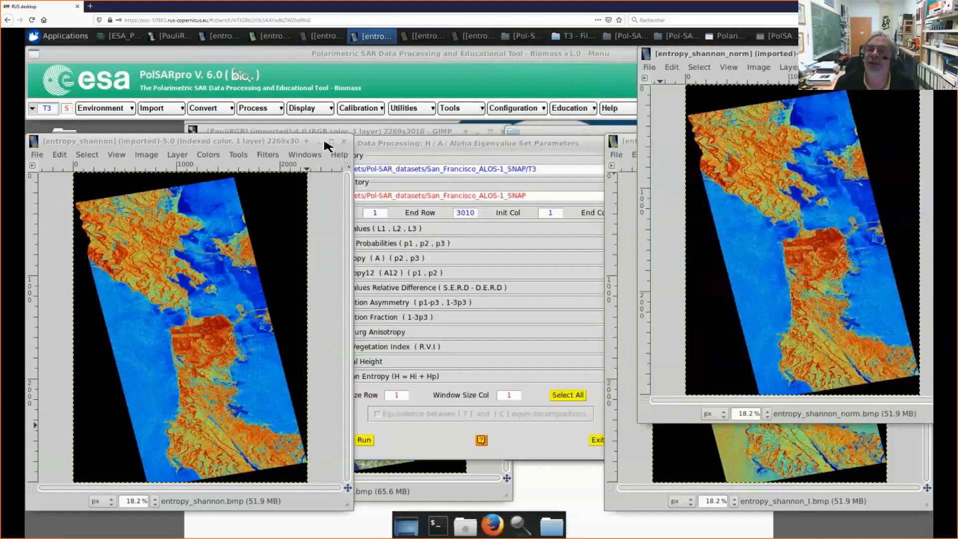
pyautogui.click(319, 142)
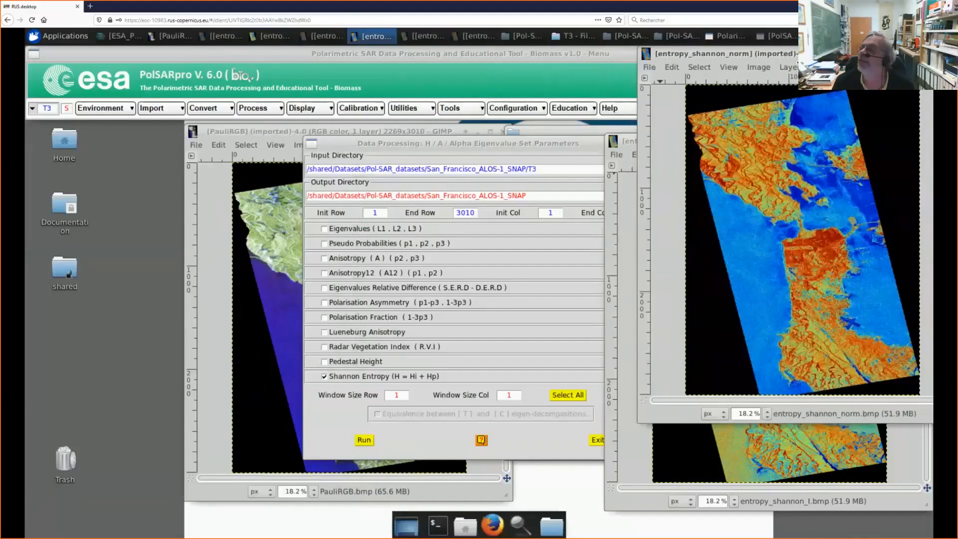
pyautogui.moveTo(923, 55); pyautogui.dragTo(646, 144)
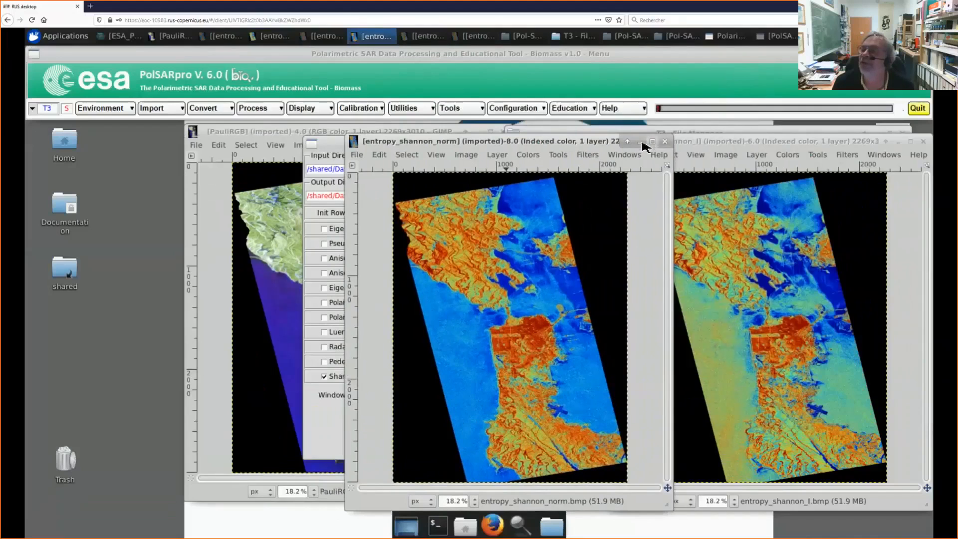
pyautogui.click(641, 143)
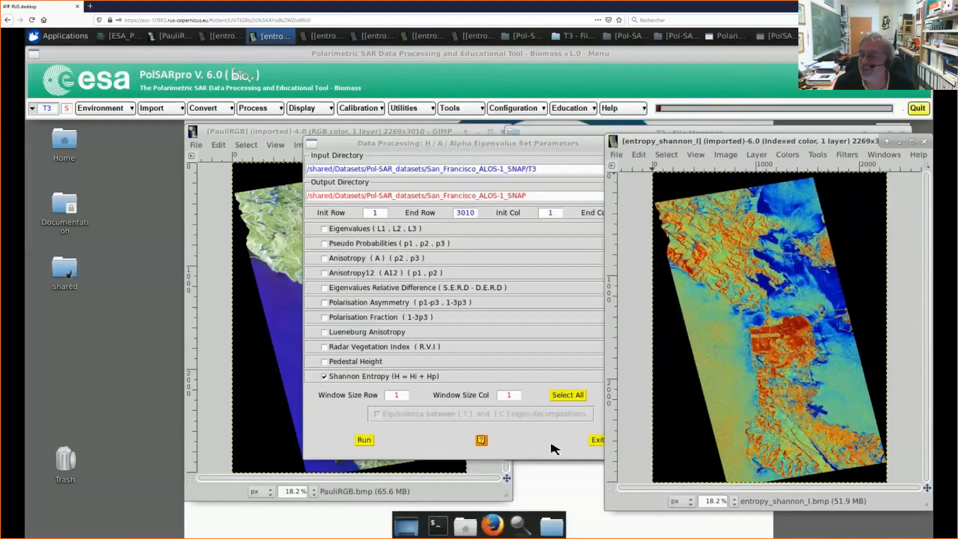
pyautogui.click(597, 440)
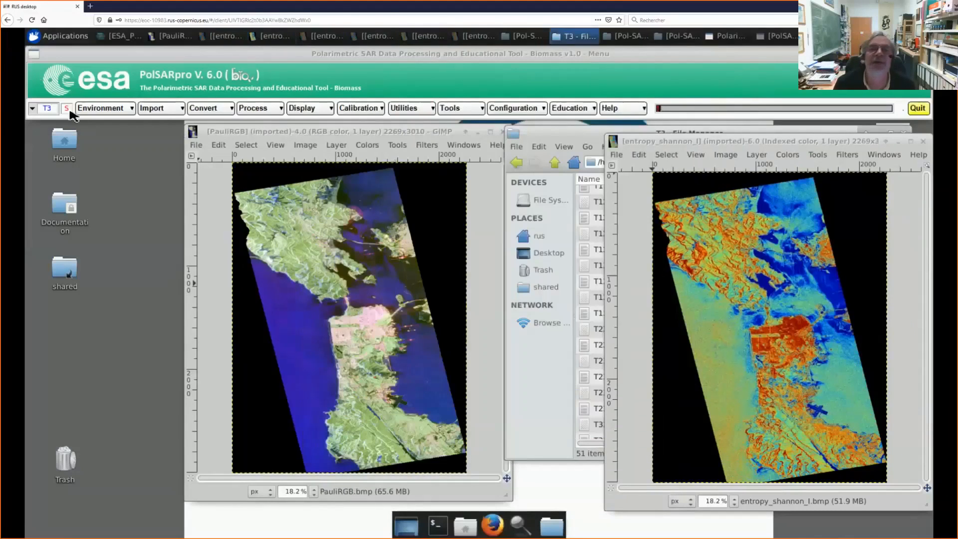
# Step: Set the main input directory of the Single Data Set (Pol-SAR) environment to /shared/Datasets/Pol-SAR_datasets
pyautogui.click(106, 109)
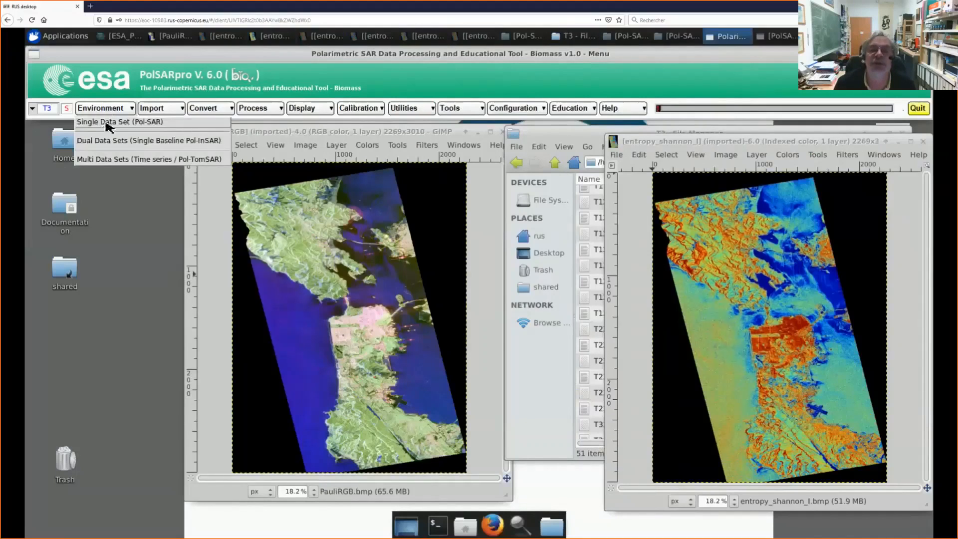
pyautogui.click(106, 123)
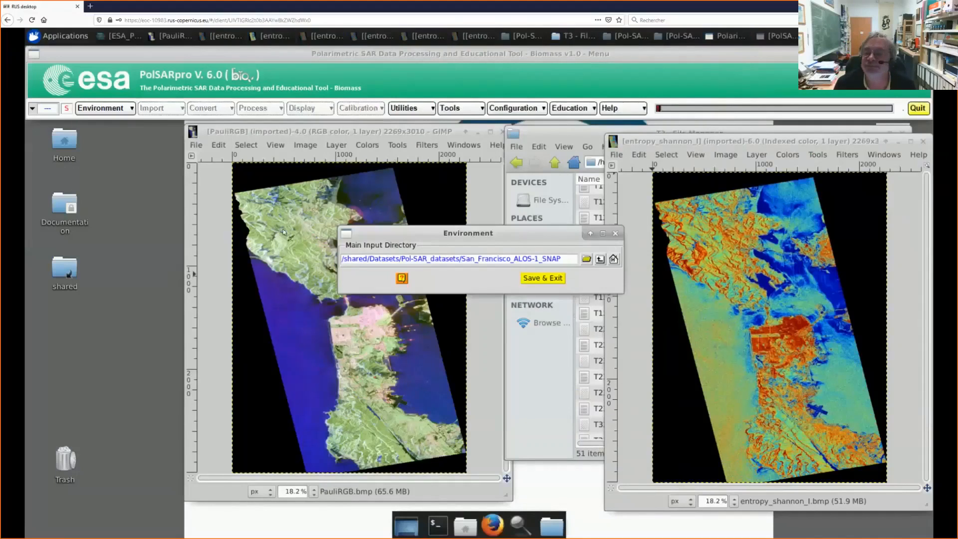
pyautogui.click(600, 260)
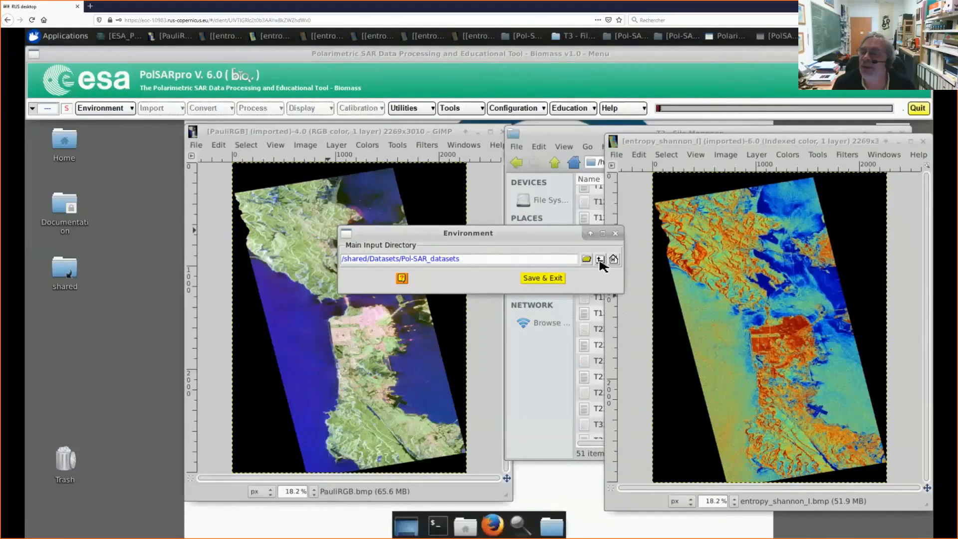
pyautogui.click(542, 278)
pyautogui.click(421, 306)
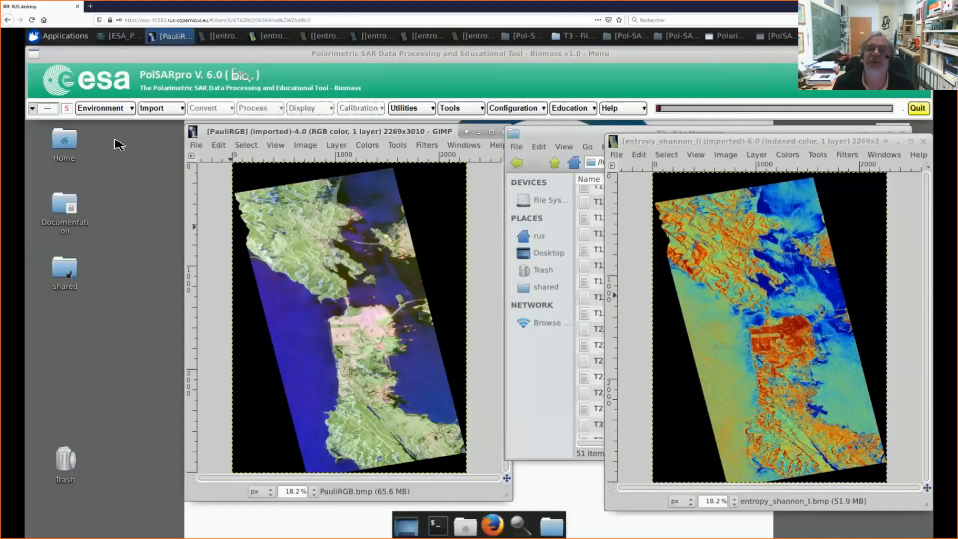
# Step: View the Saocom Quad-Pol import settings and the metadata file selection, and leave without importing
pyautogui.click(160, 109)
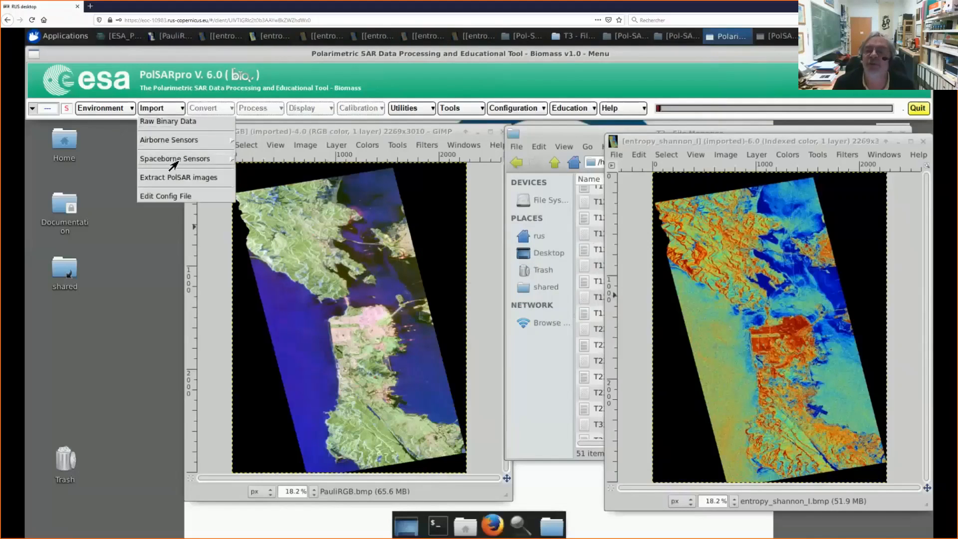
pyautogui.moveTo(172, 159)
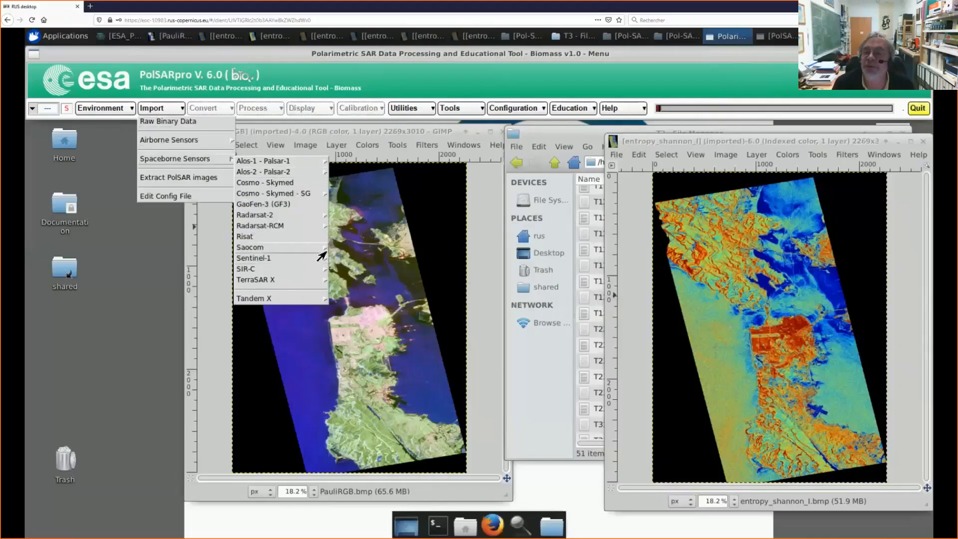
pyautogui.moveTo(325, 251)
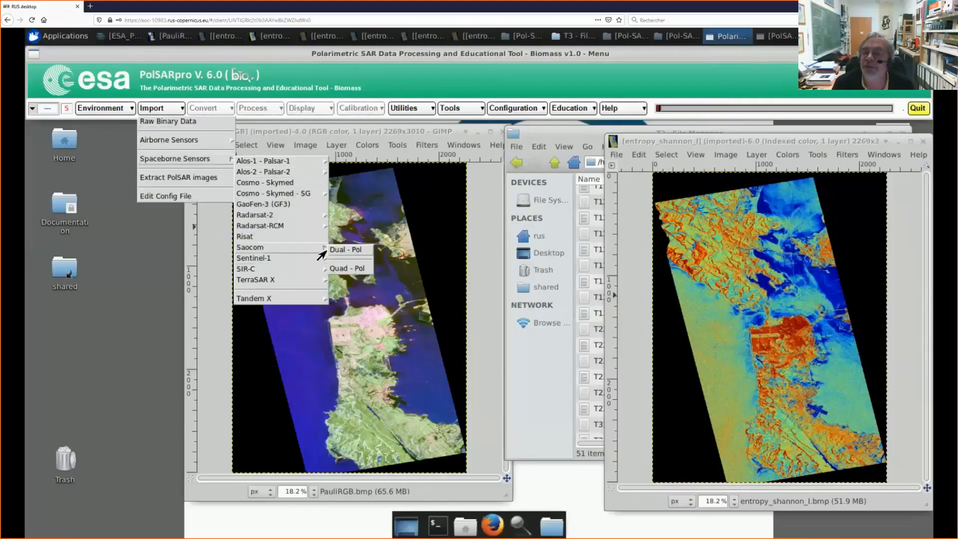
pyautogui.click(349, 269)
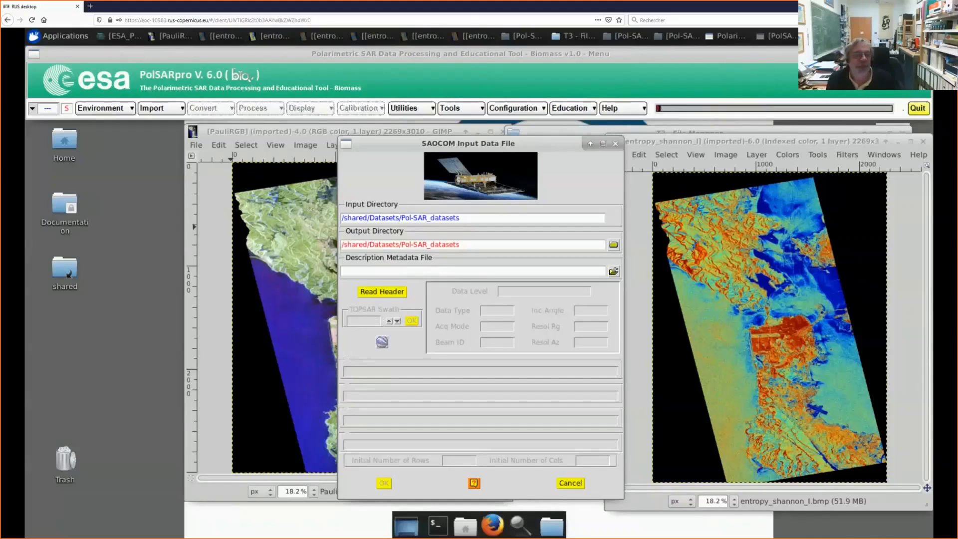
pyautogui.click(613, 271)
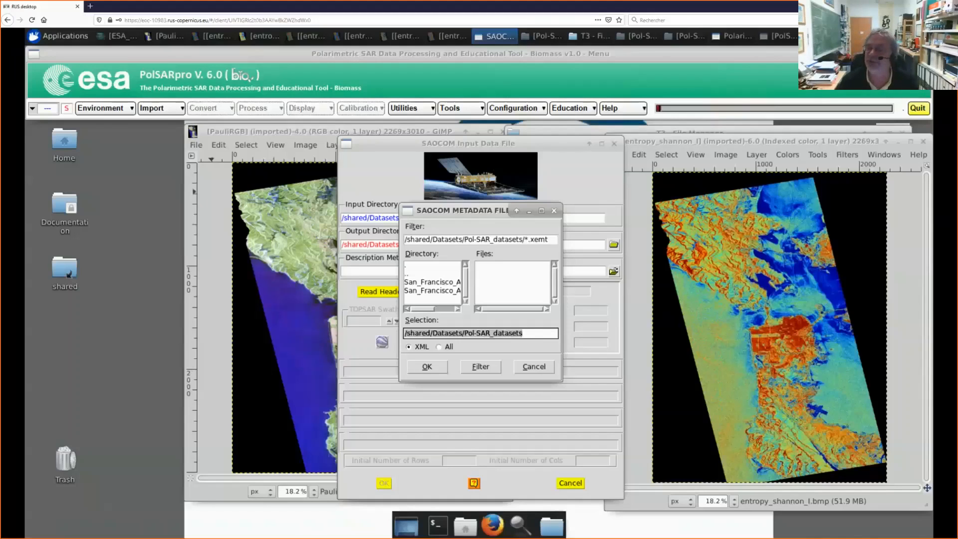
pyautogui.click(532, 369)
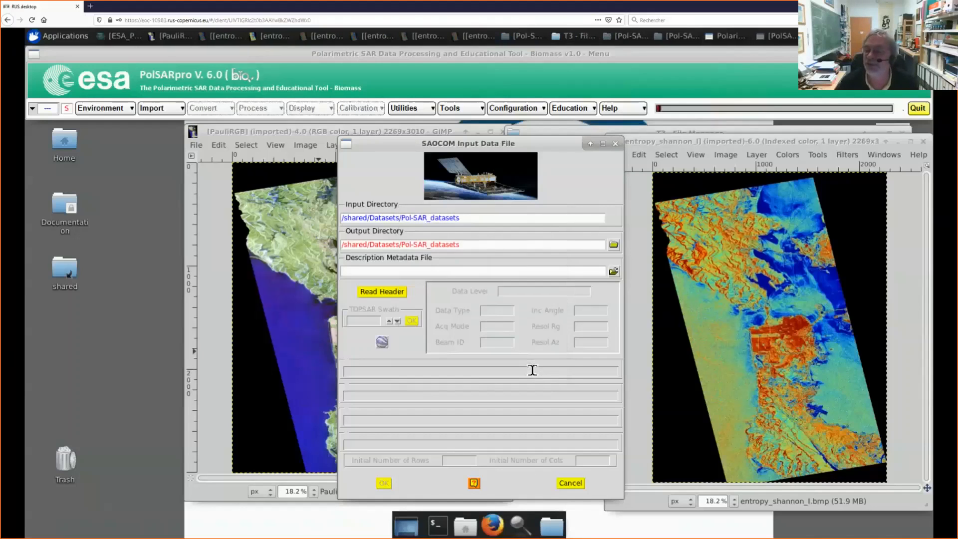
pyautogui.click(569, 484)
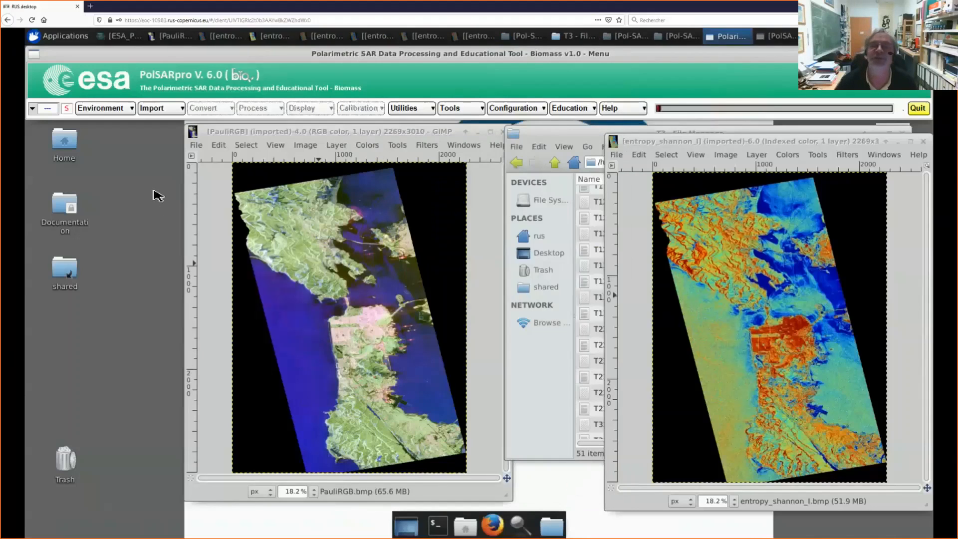
# Step: Set the Single Data Set main input directory to /shared/Datasets/Pol-SAR_datasets/San_Francisco_ALOS-1 and show the available Polarimetric Data Analysis functions
pyautogui.click(134, 114)
pyautogui.click(121, 125)
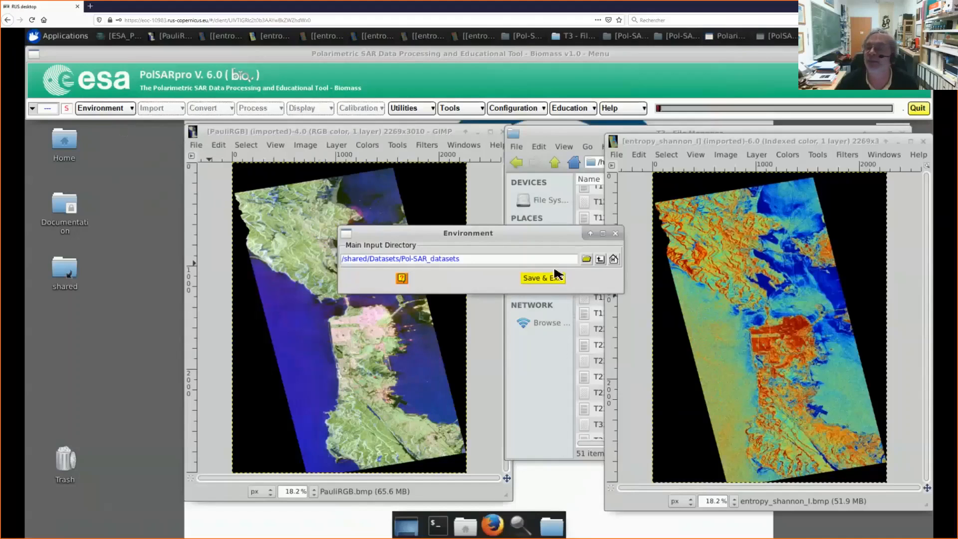
pyautogui.click(600, 259)
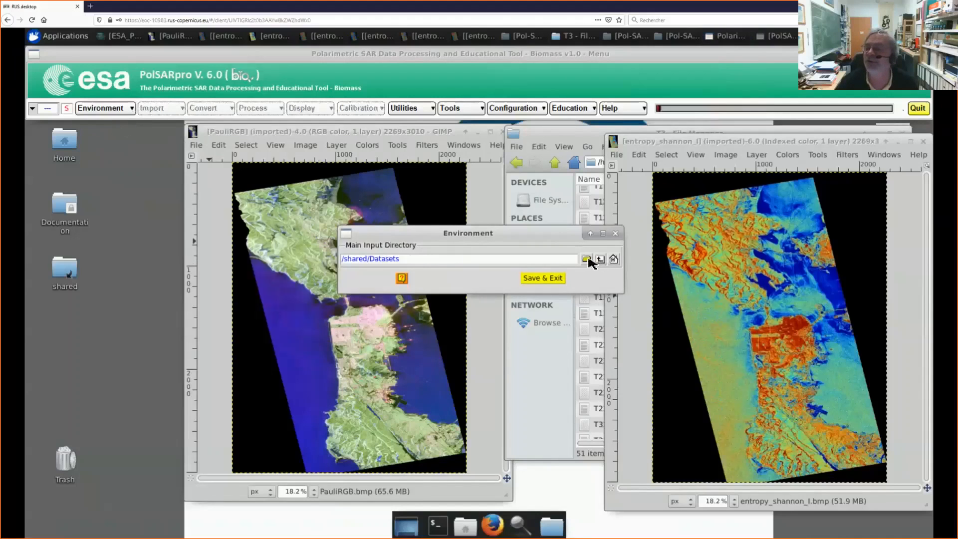
pyautogui.click(588, 258)
pyautogui.click(411, 271)
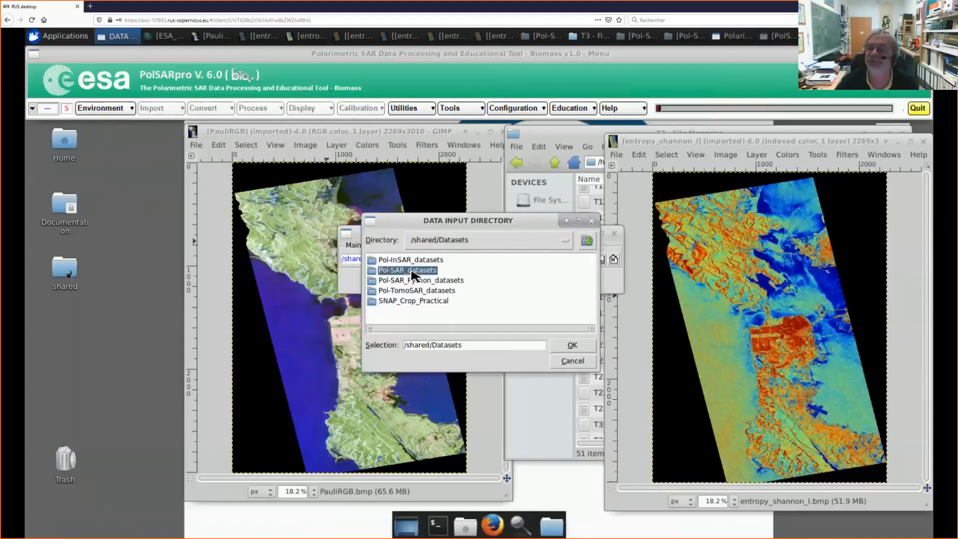
pyautogui.doubleClick(412, 270)
pyautogui.doubleClick(413, 260)
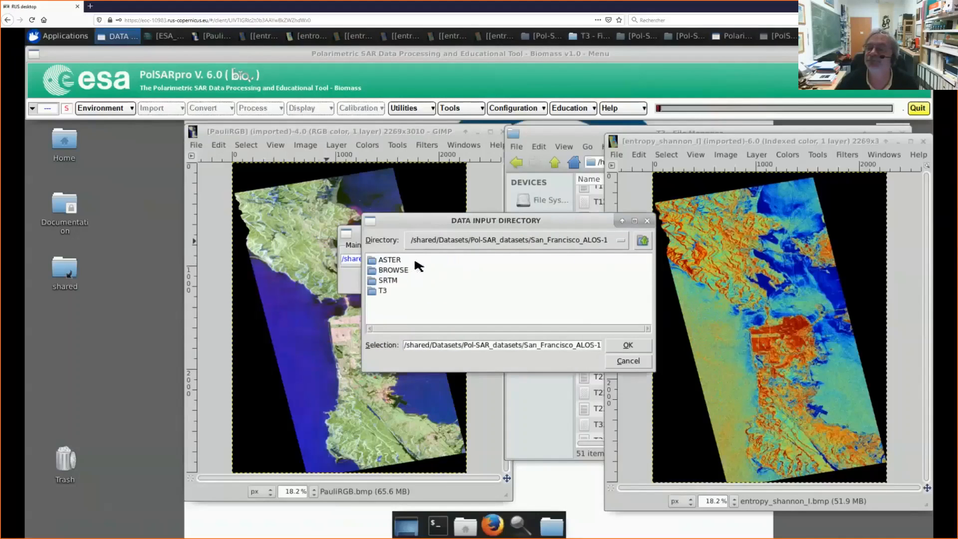
pyautogui.click(627, 345)
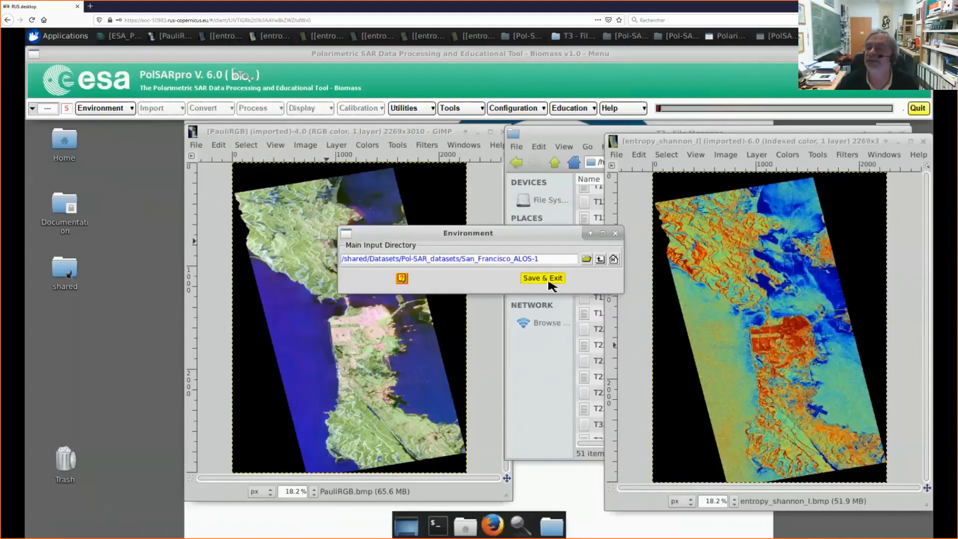
pyautogui.click(549, 281)
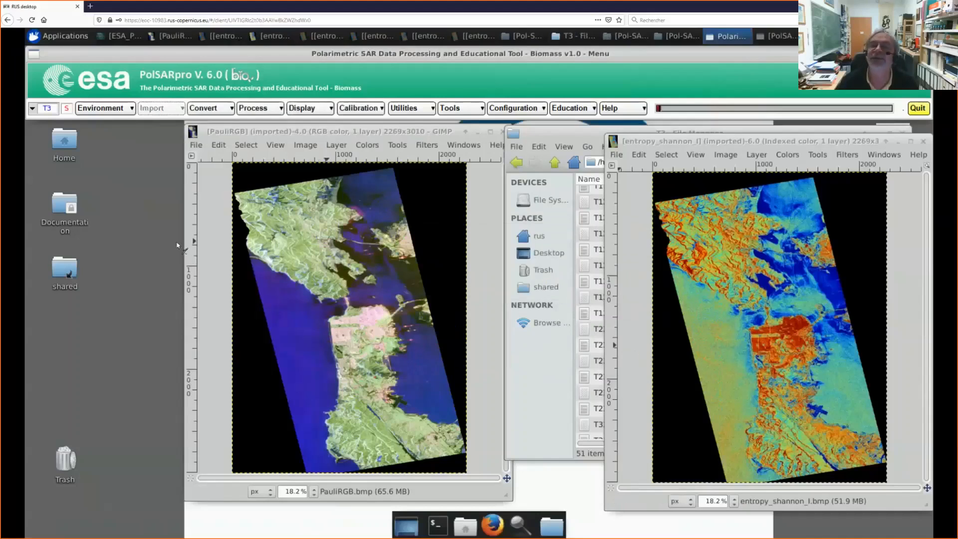
pyautogui.click(261, 113)
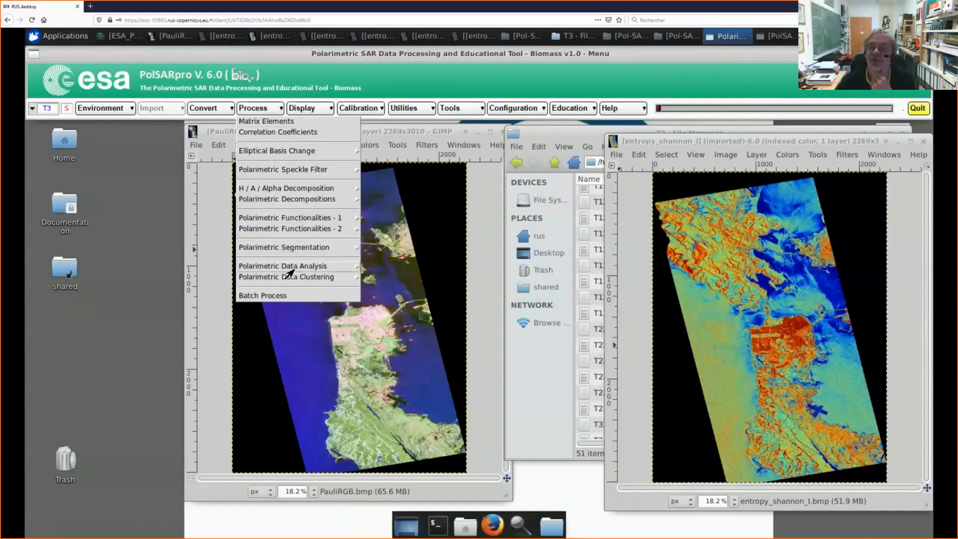
pyautogui.moveTo(293, 270)
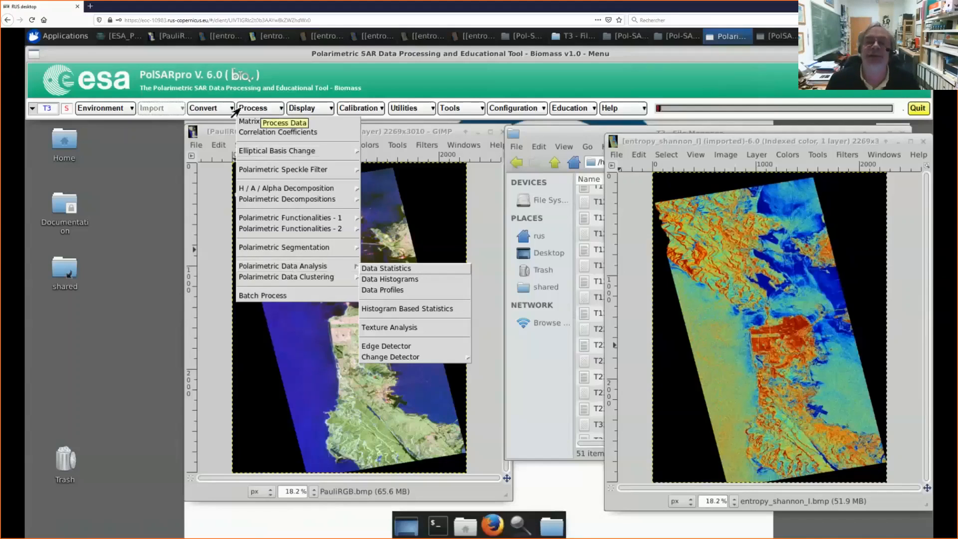
# Step: Move the Single Data Set environment's main input directory one level up to /shared/Datasets/Pol-SAR_datasets and save it
pyautogui.click(132, 111)
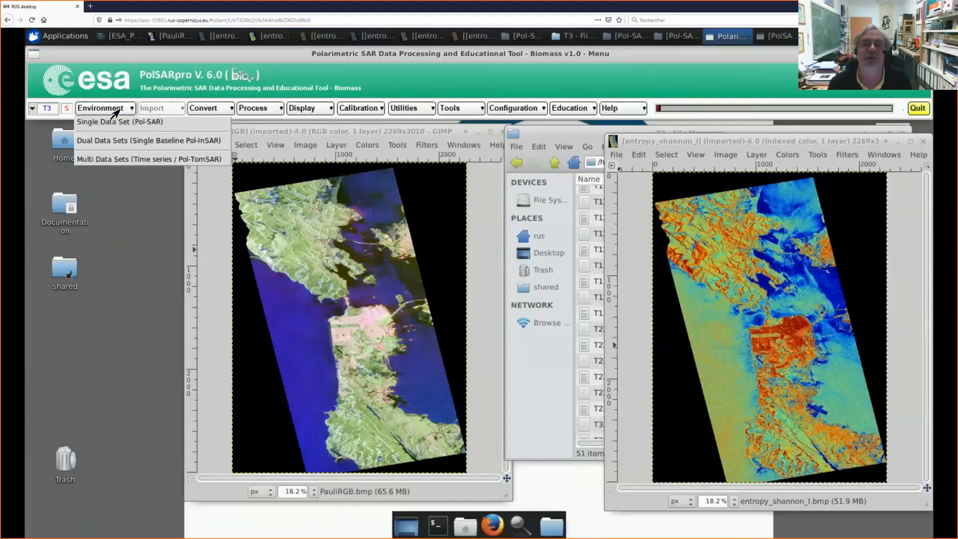
pyautogui.click(105, 123)
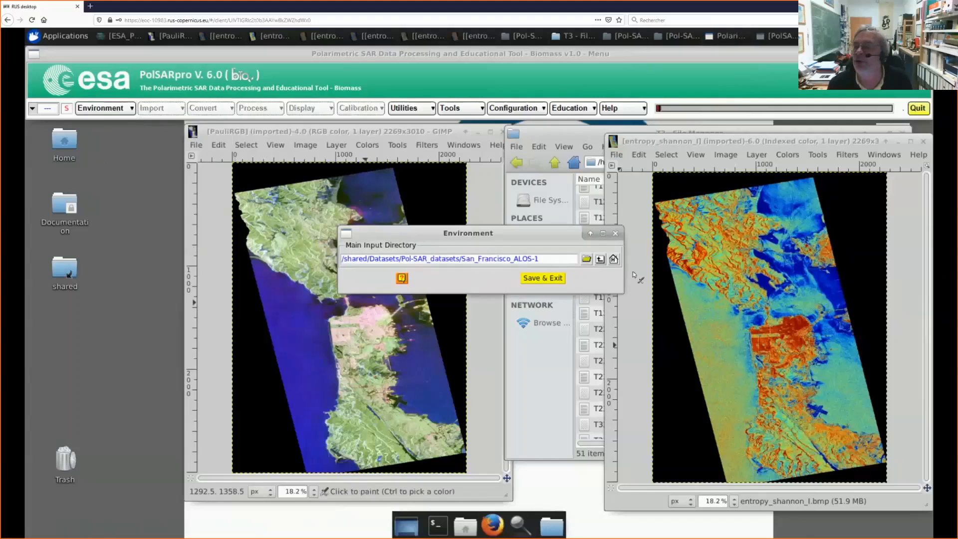
pyautogui.click(600, 259)
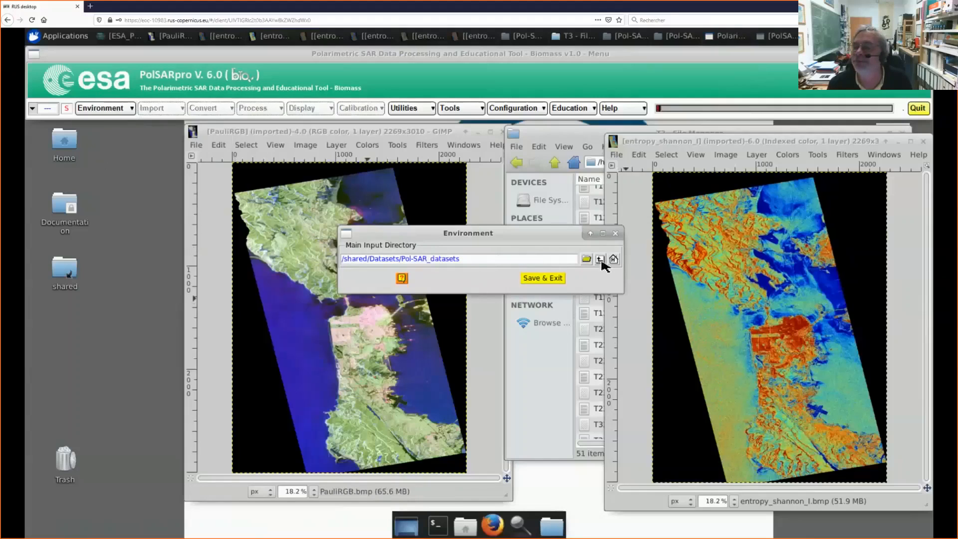
pyautogui.click(542, 280)
pyautogui.click(425, 305)
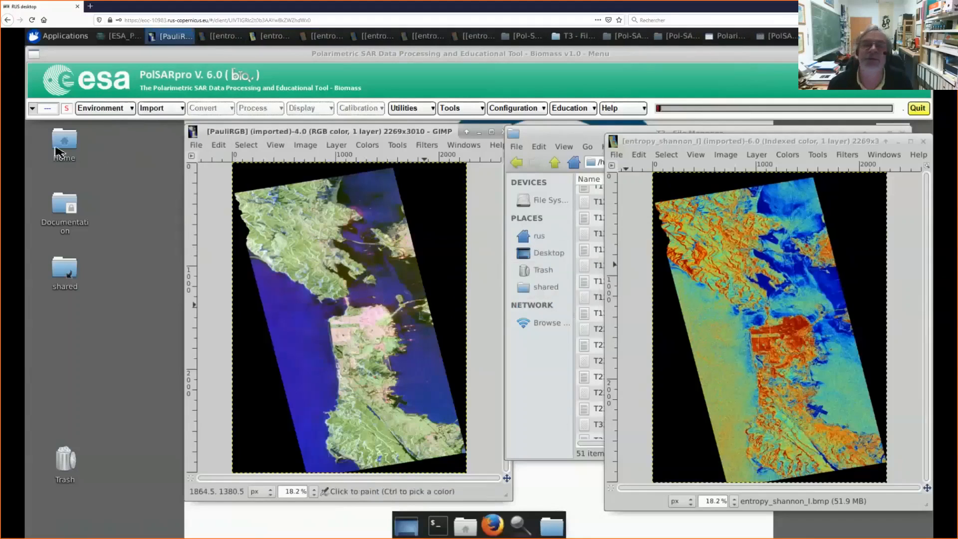
# Step: View the Radarsat-RCM Quad-Pol import settings and leave them without importing any data
pyautogui.click(152, 108)
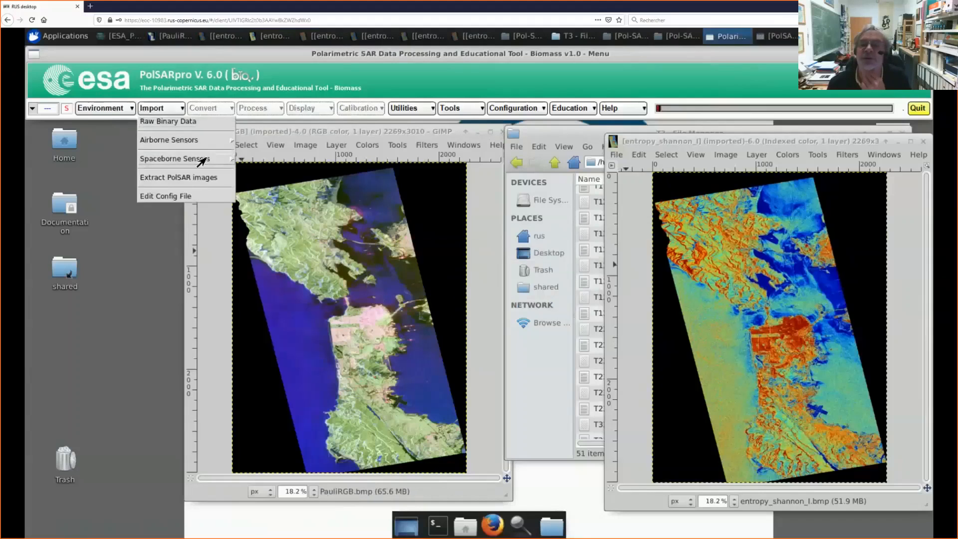
pyautogui.moveTo(202, 160)
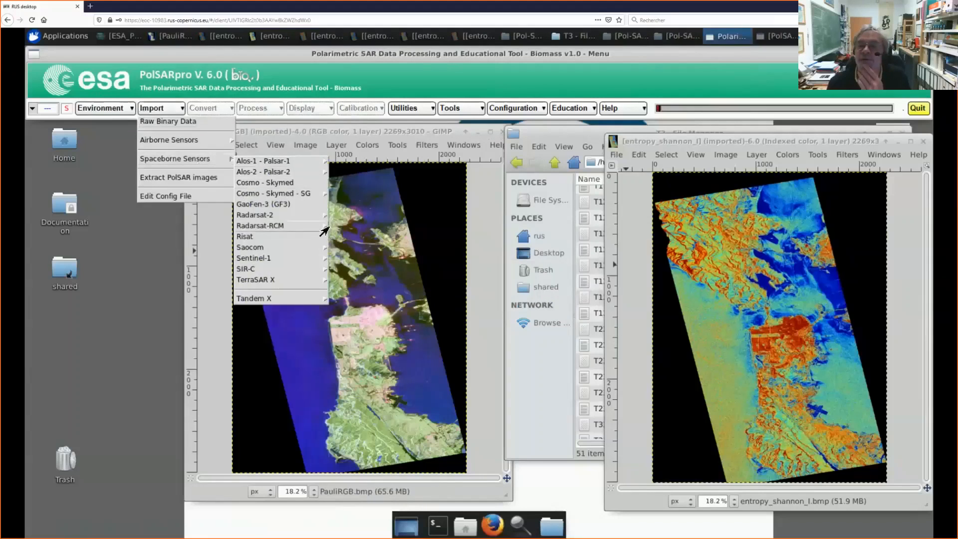
pyautogui.moveTo(326, 230)
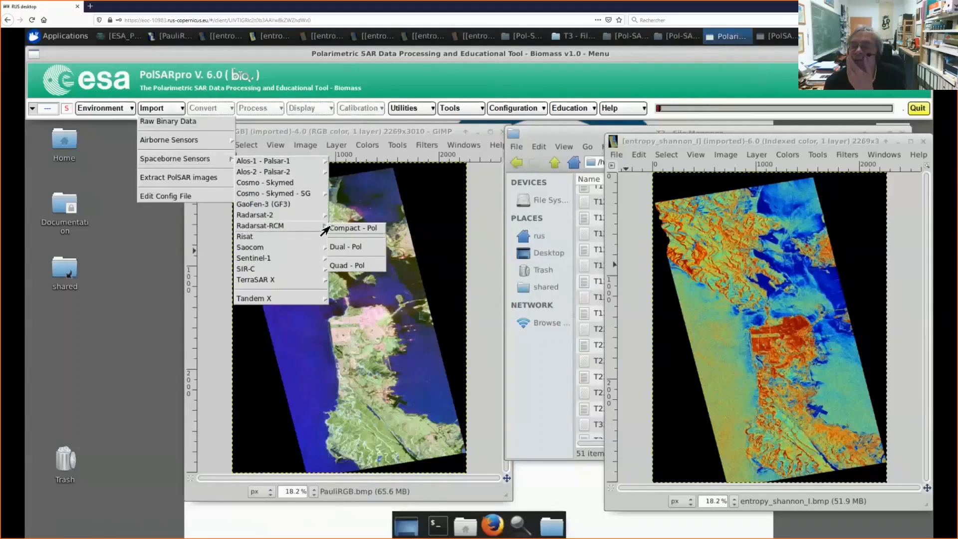
pyautogui.click(344, 267)
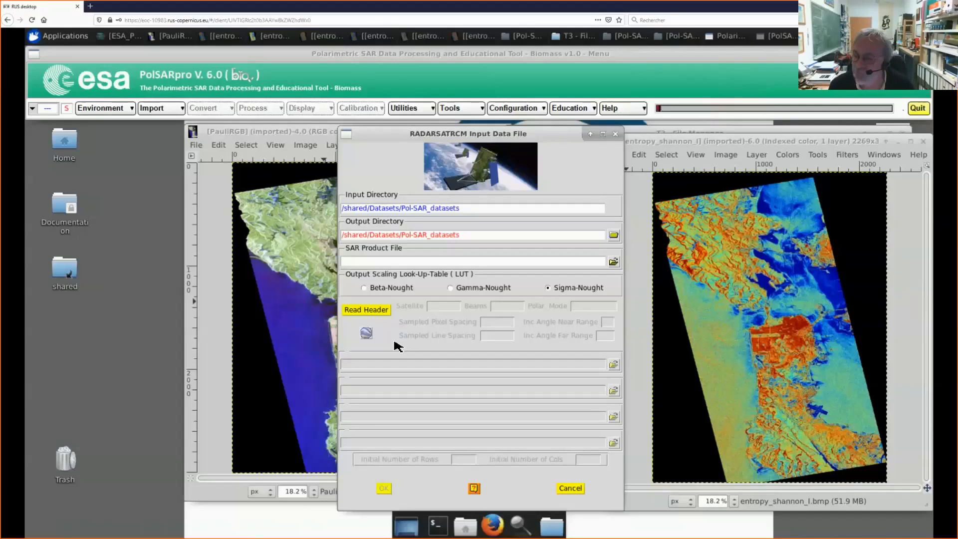
pyautogui.click(571, 489)
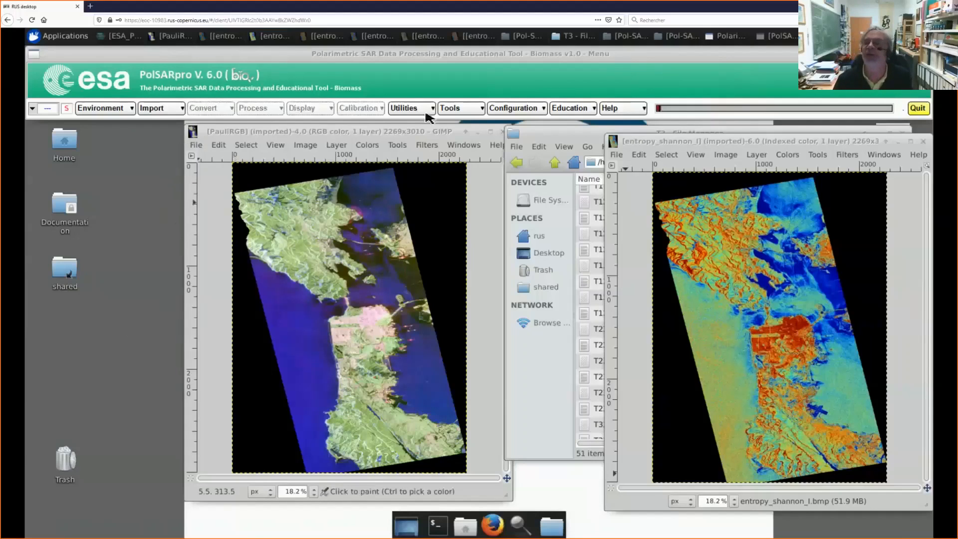
# Step: Show the PolSARpro educational lecture notes web page in Firefox and maximize its window
pyautogui.click(563, 110)
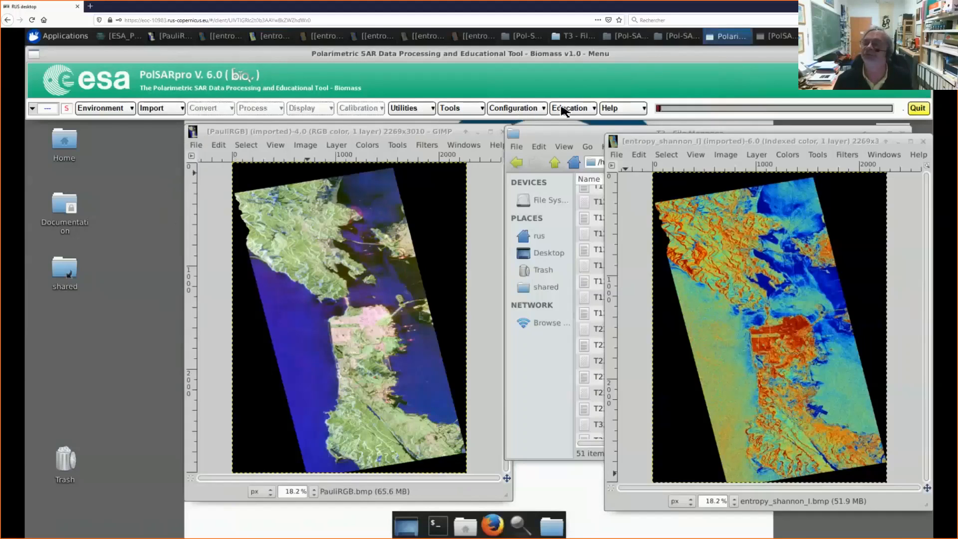
pyautogui.click(65, 188)
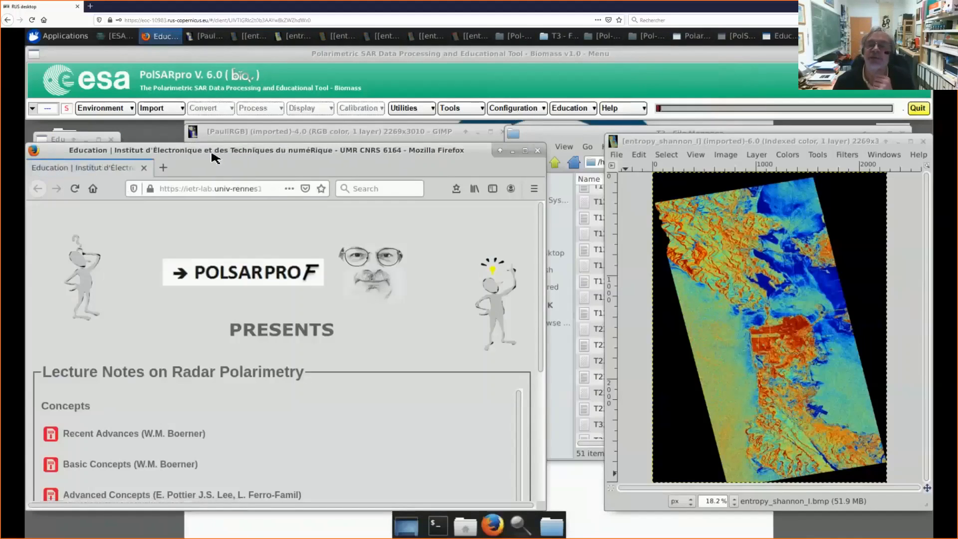
pyautogui.moveTo(215, 152); pyautogui.dragTo(311, 128)
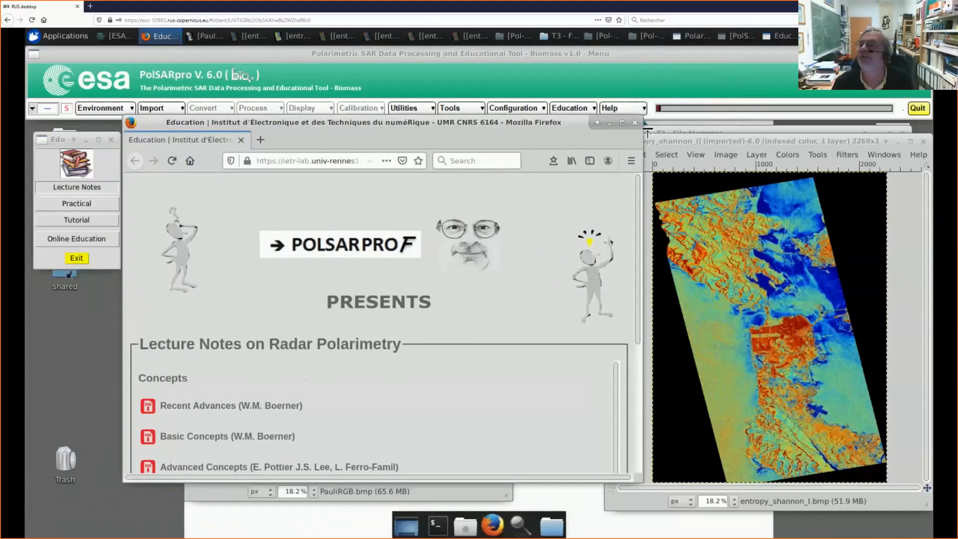
pyautogui.doubleClick(613, 140)
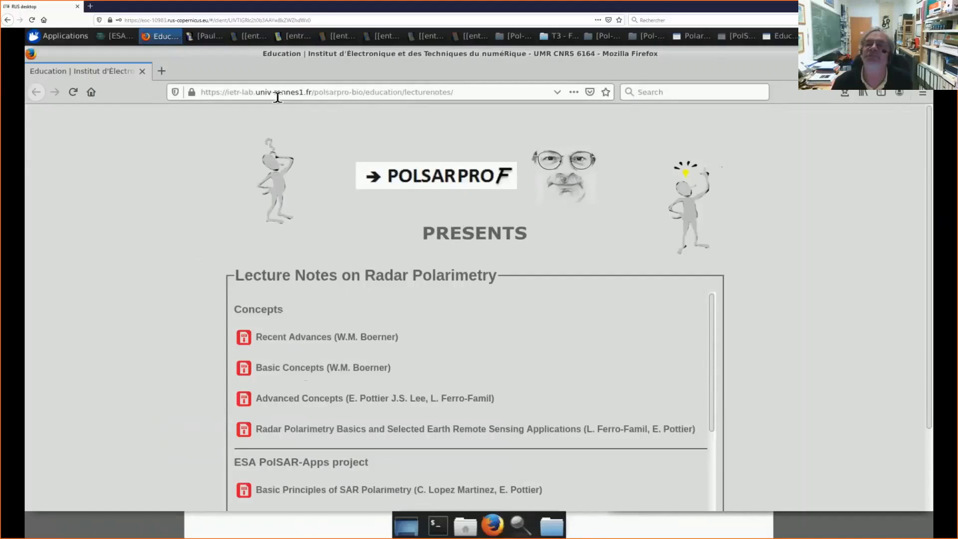
pyautogui.click(461, 95)
pyautogui.press('BackSpace')
pyautogui.press('BackSpace')
pyautogui.press('BackSpace')
pyautogui.press('BackSpace')
pyautogui.press('BackSpace')
pyautogui.press('BackSpace')
pyautogui.press('BackSpace')
pyautogui.press('BackSpace')
pyautogui.press('BackSpace')
pyautogui.press('BackSpace')
pyautogui.press('BackSpace')
pyautogui.press('BackSpace')
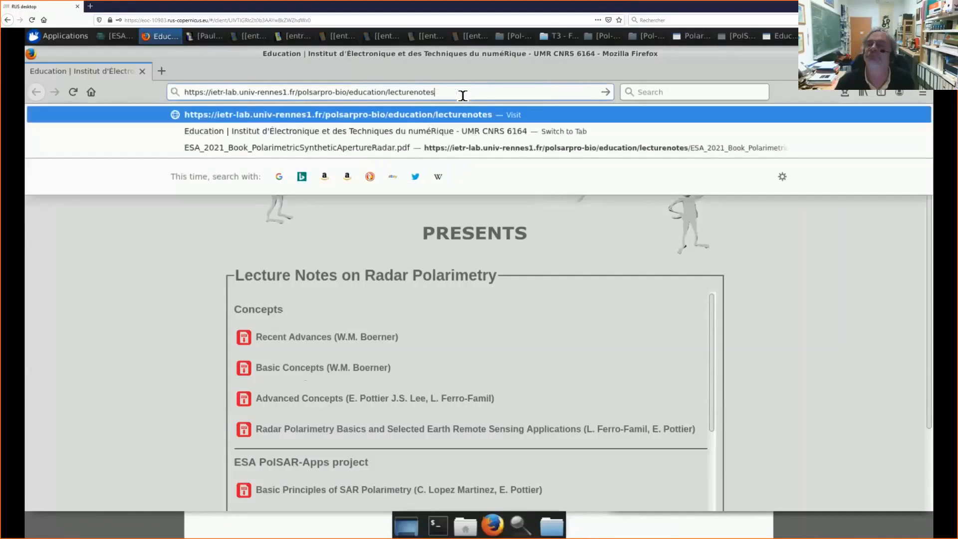
pyautogui.press('BackSpace')
pyautogui.press('BackSpace')
pyautogui.press('BackSpace')
pyautogui.press('BackSpace')
pyautogui.press('BackSpace')
pyautogui.press('BackSpace')
pyautogui.press('BackSpace')
pyautogui.press('BackSpace')
pyautogui.press('BackSpace')
pyautogui.press('BackSpace')
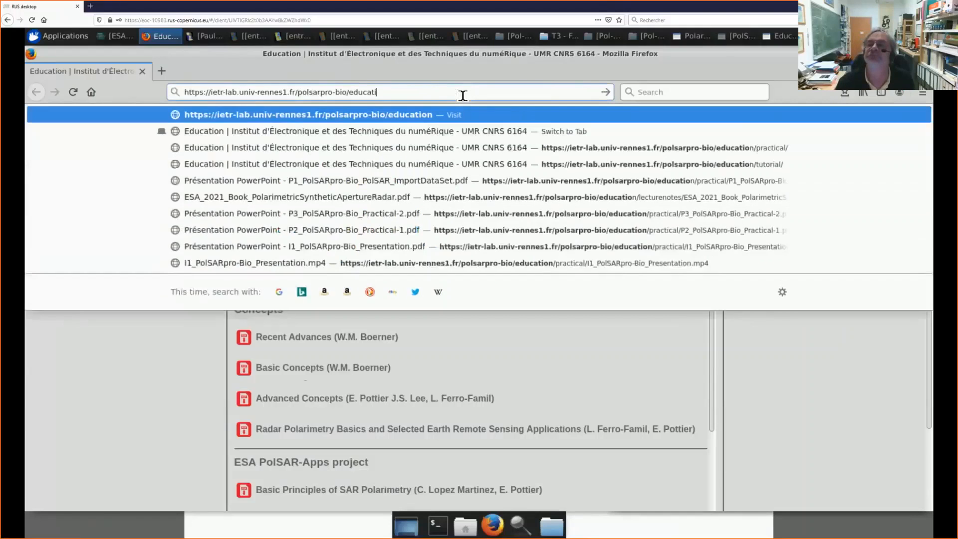
pyautogui.press('BackSpace')
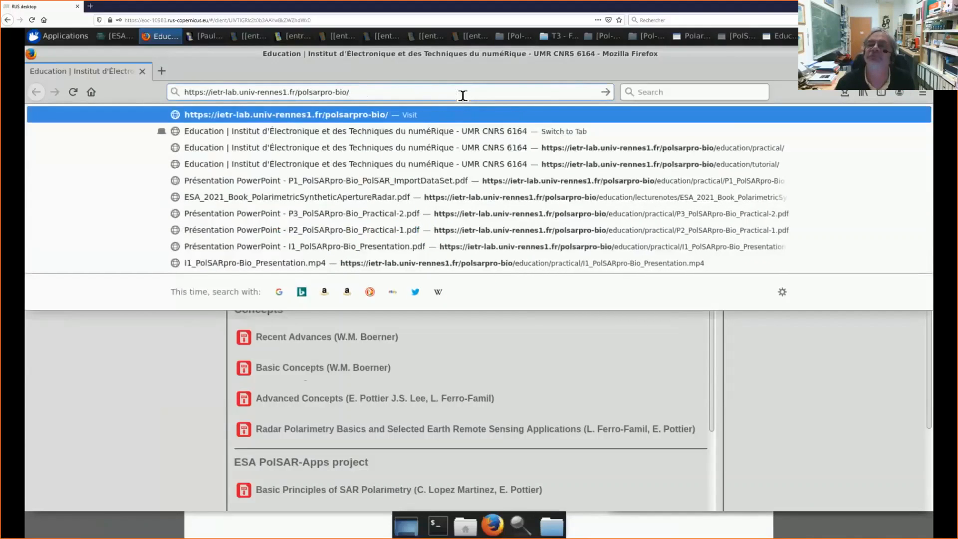
pyautogui.press('Return')
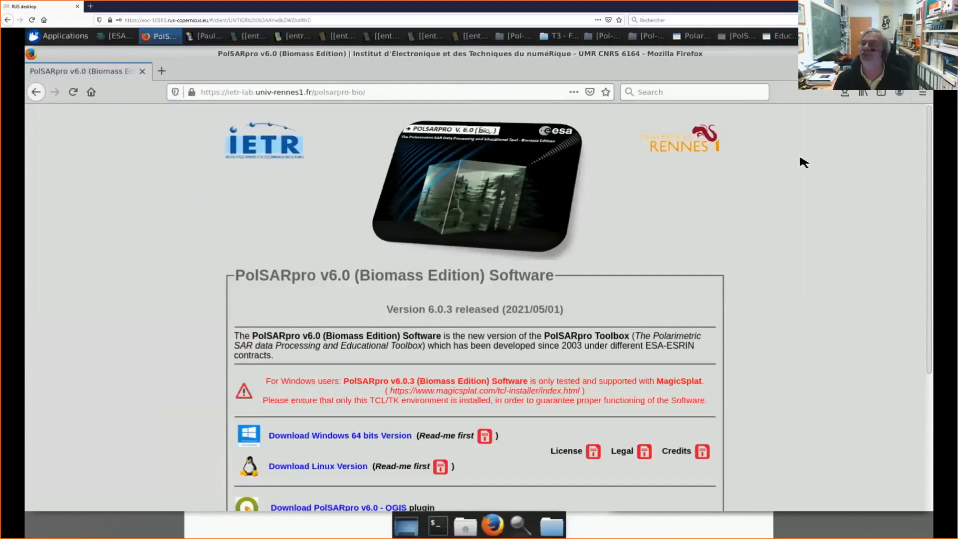
# Step: Examine the software release and download links, highlighting "Version 6.0.3 released", and view and close the PolSARpro v6.0 QGIS plugin page
pyautogui.scroll(-1, 658, 150)
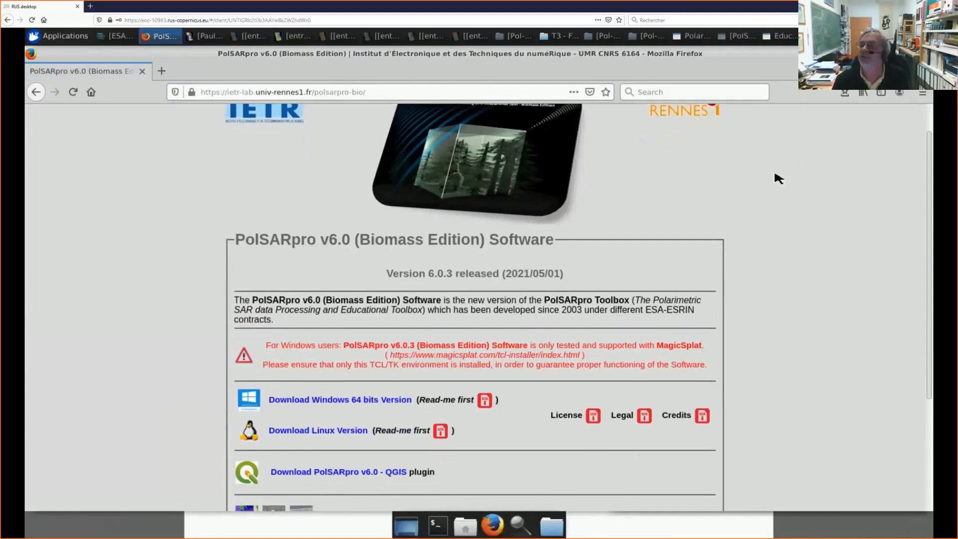
pyautogui.scroll(-2, 774, 177)
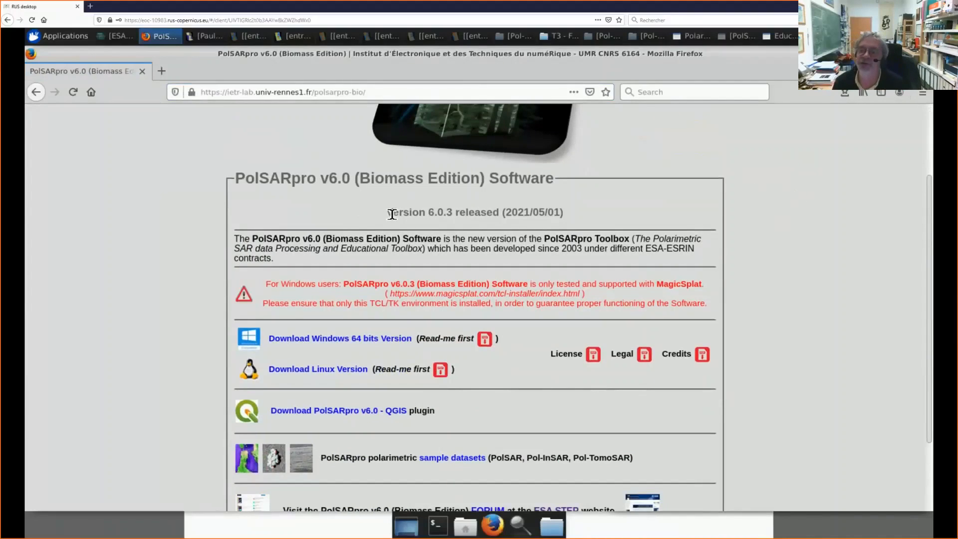
pyautogui.moveTo(388, 212); pyautogui.dragTo(502, 215)
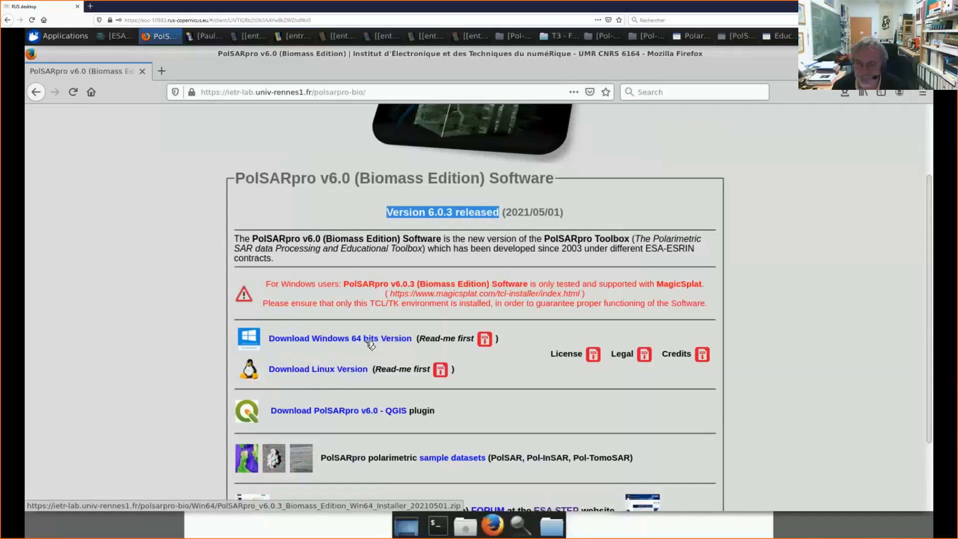
pyautogui.scroll(-1, 219, 345)
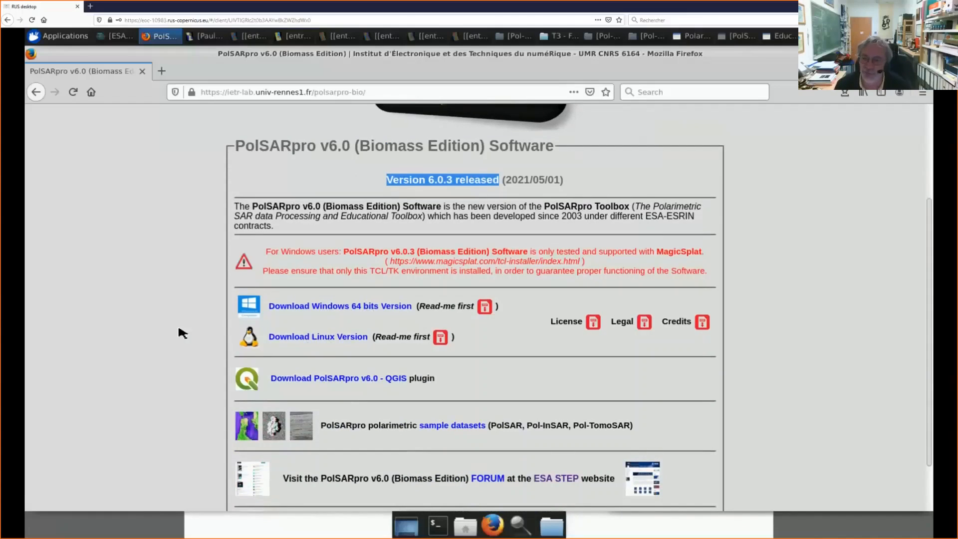
pyautogui.scroll(-1, 183, 332)
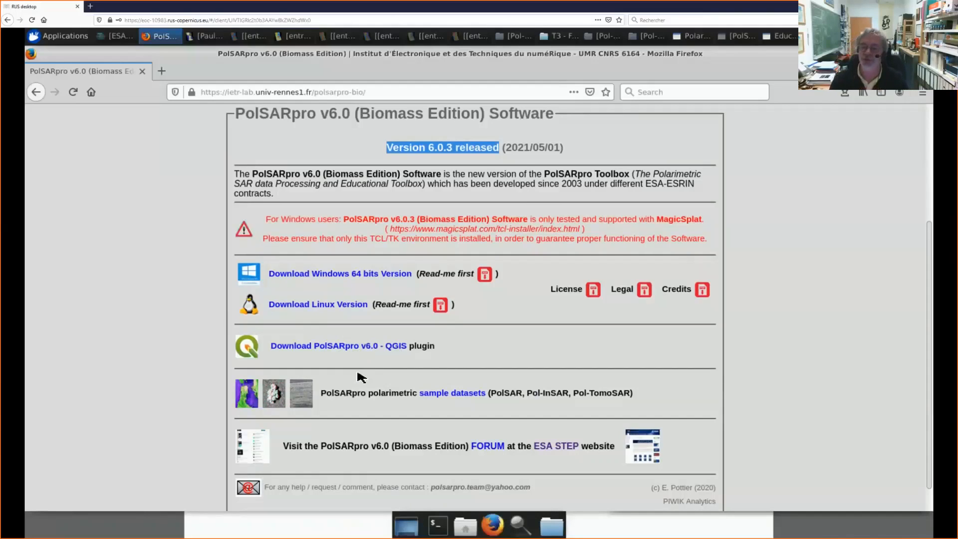
pyautogui.click(334, 347)
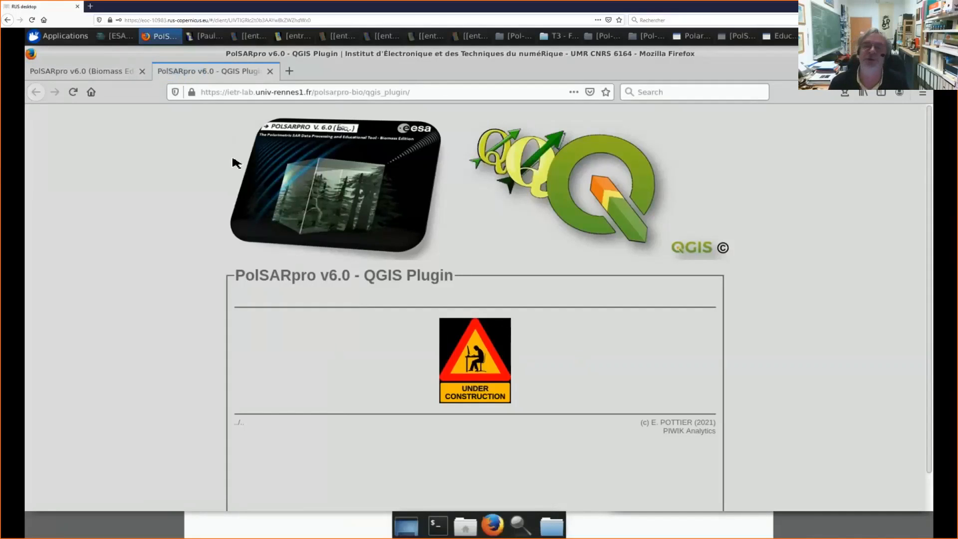
pyautogui.click(269, 73)
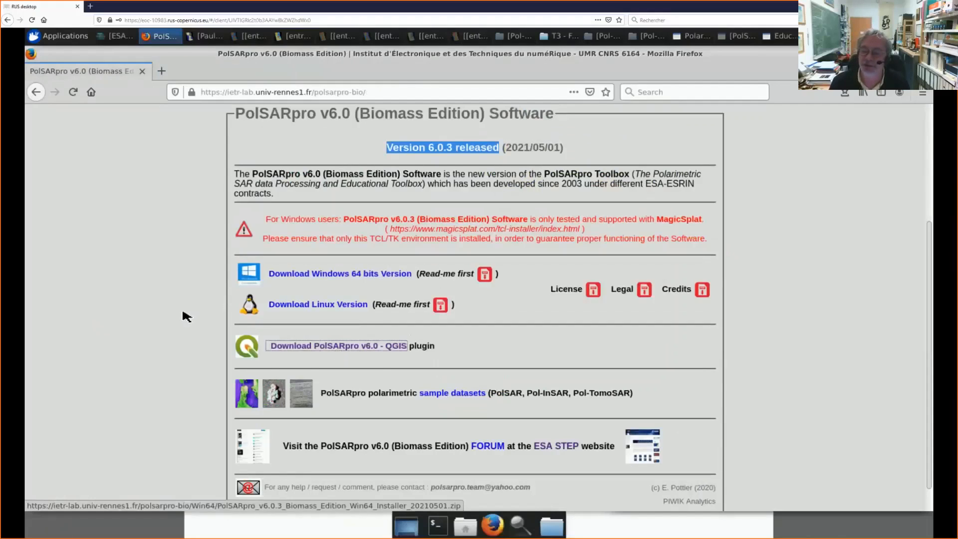
# Step: Open the PolSARpro polarimetric sample datasets page and look through the PolSAR, Pol-InSAR and Pol-TomoSAR downloads
pyautogui.scroll(-1, 195, 315)
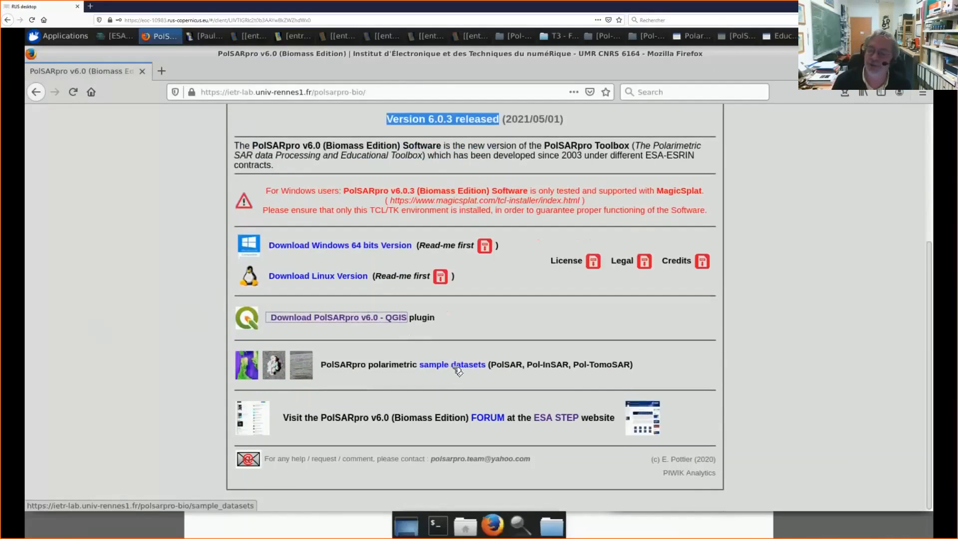
pyautogui.click(456, 366)
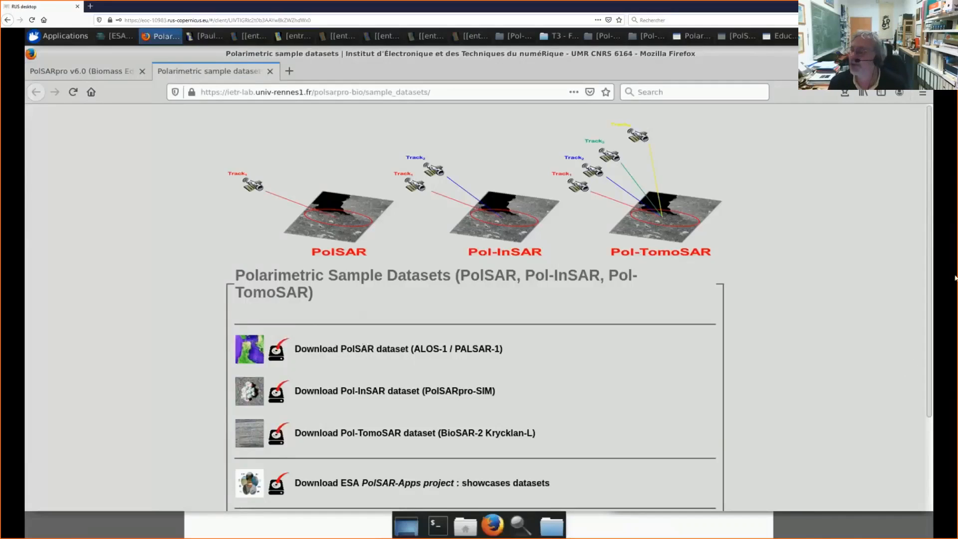
pyautogui.moveTo(931, 305); pyautogui.dragTo(933, 406)
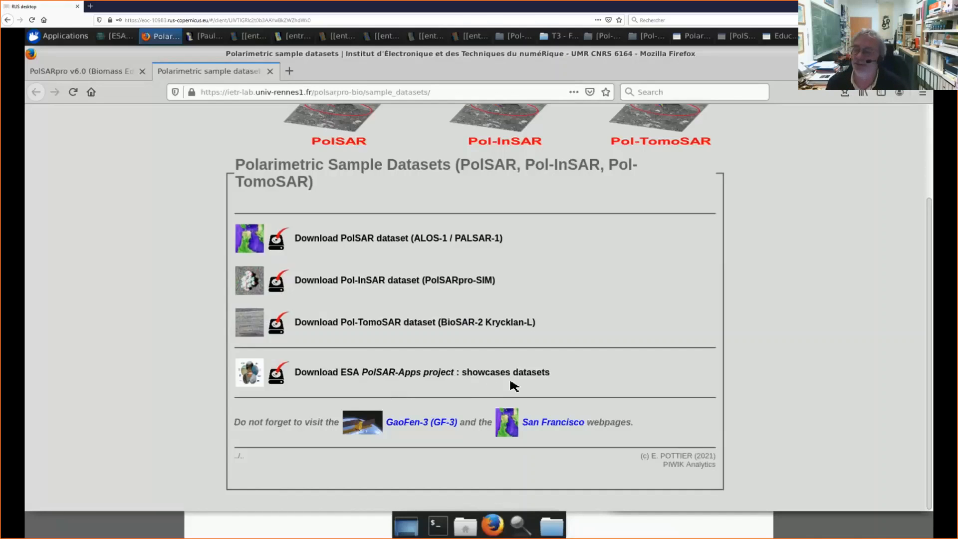
# Step: View the ESA PolSAR-Apps project showcases datasets, highlight the ocean dataset's size, and close that page
pyautogui.click(278, 376)
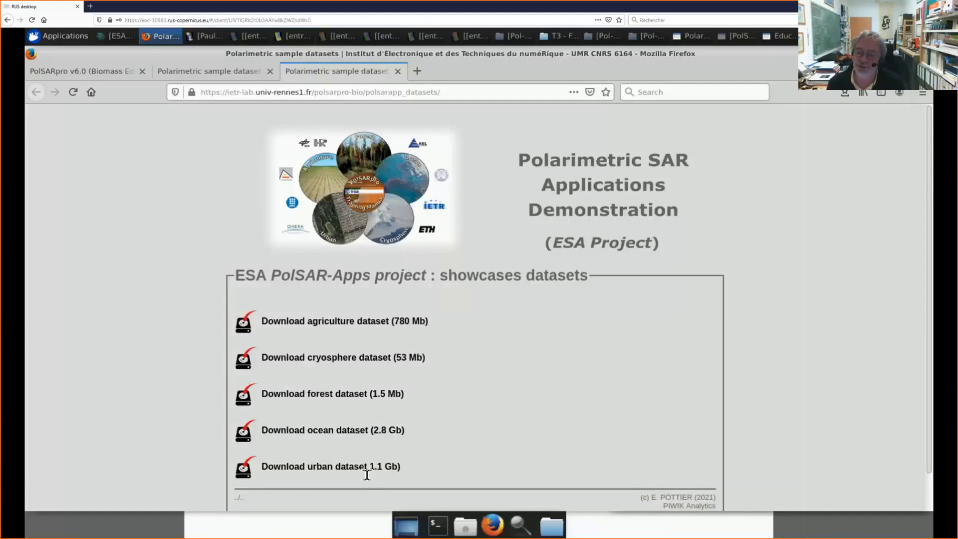
pyautogui.moveTo(376, 468); pyautogui.dragTo(392, 466)
pyautogui.moveTo(373, 430); pyautogui.dragTo(402, 432)
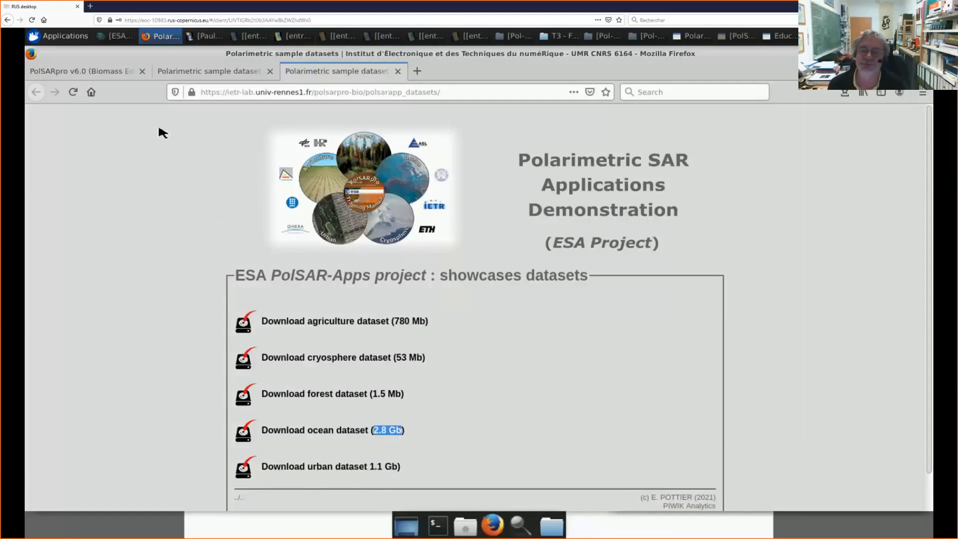
pyautogui.click(398, 71)
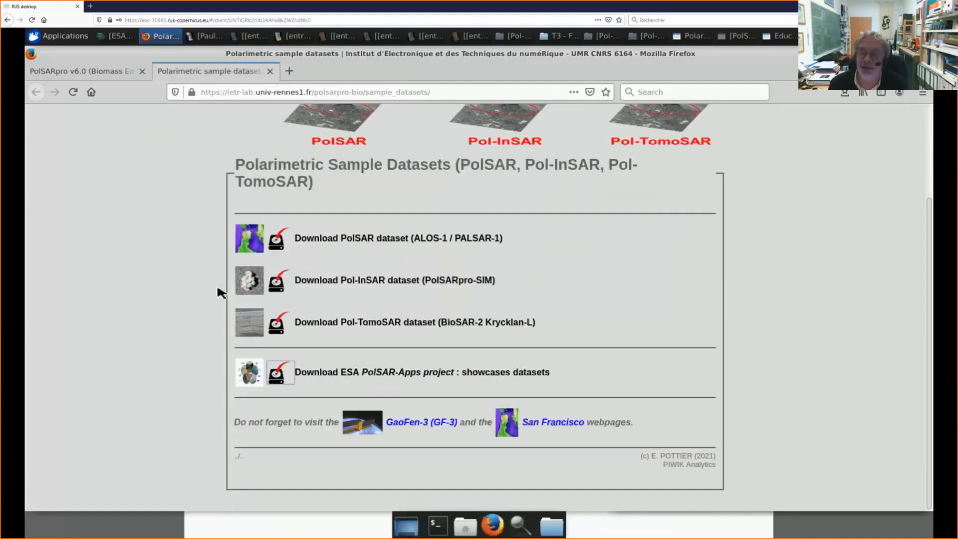
# Step: View the GaoFen-3 (GF-3) and San Francisco dataset pages, and return to the PolSARpro home page
pyautogui.click(420, 426)
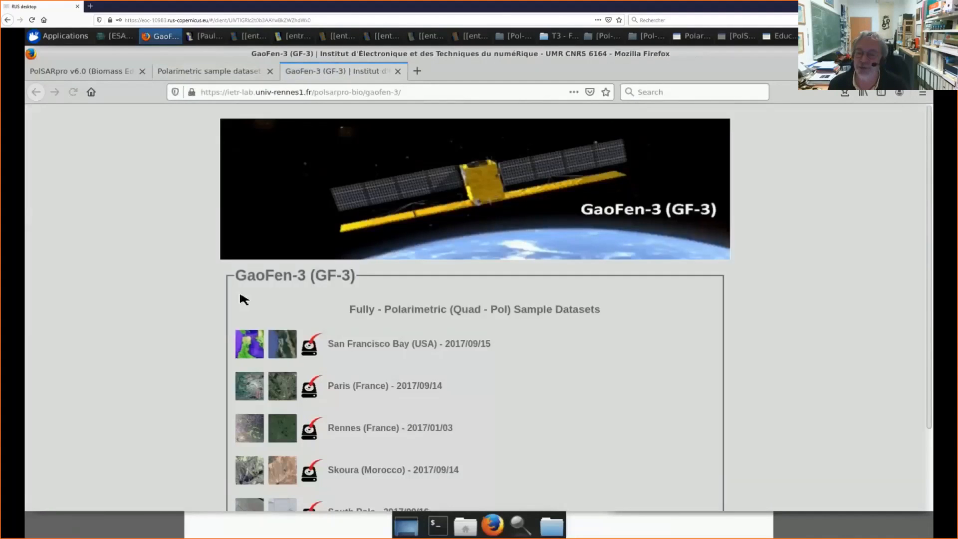
pyautogui.scroll(-2, 535, 368)
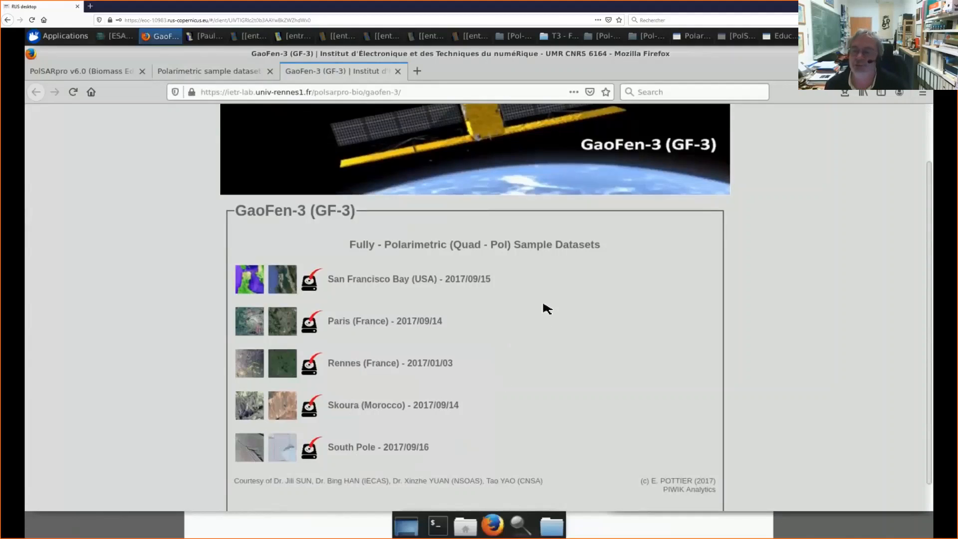
pyautogui.click(398, 71)
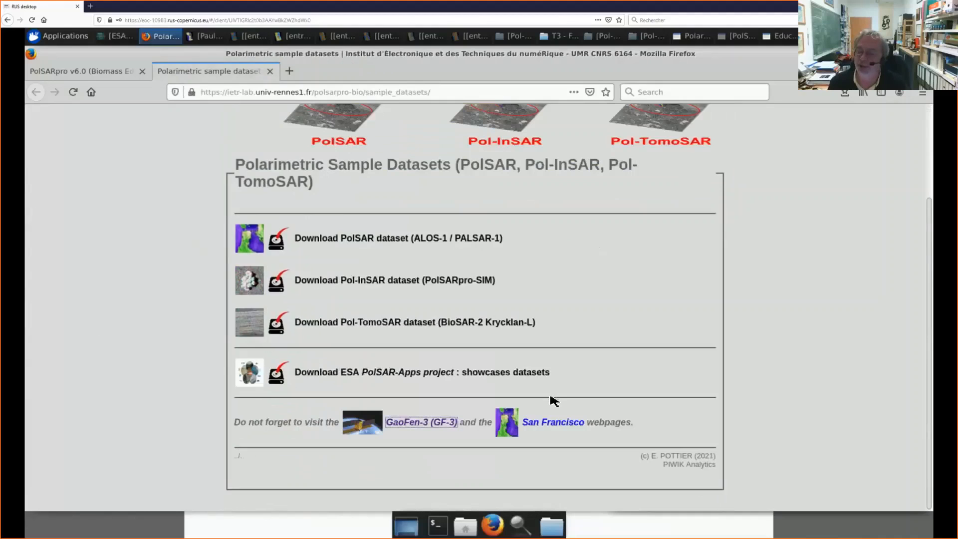
pyautogui.click(554, 424)
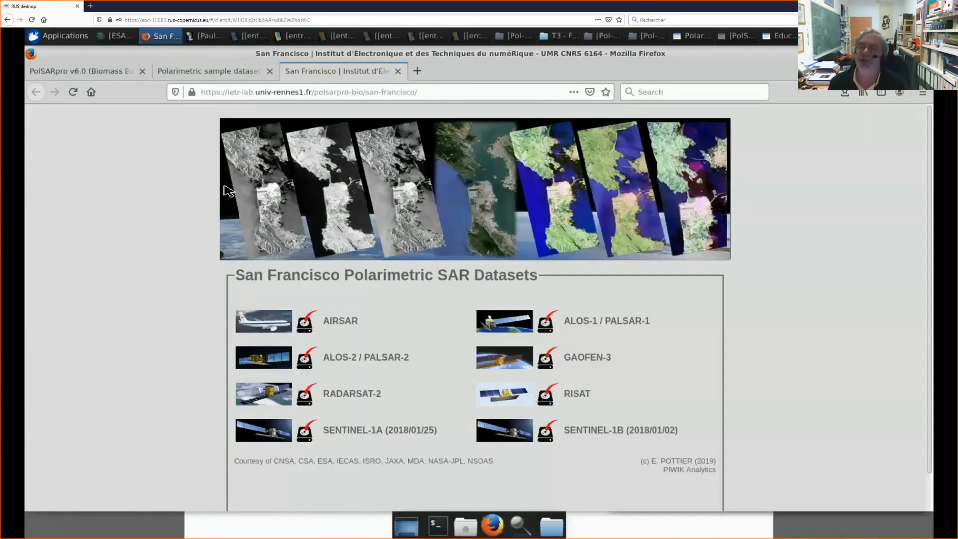
pyautogui.click(398, 71)
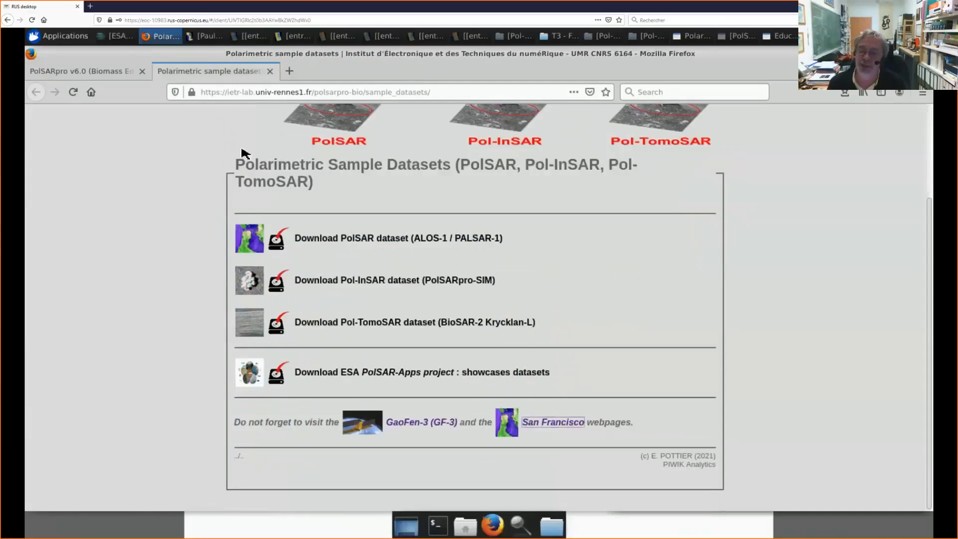
pyautogui.click(270, 71)
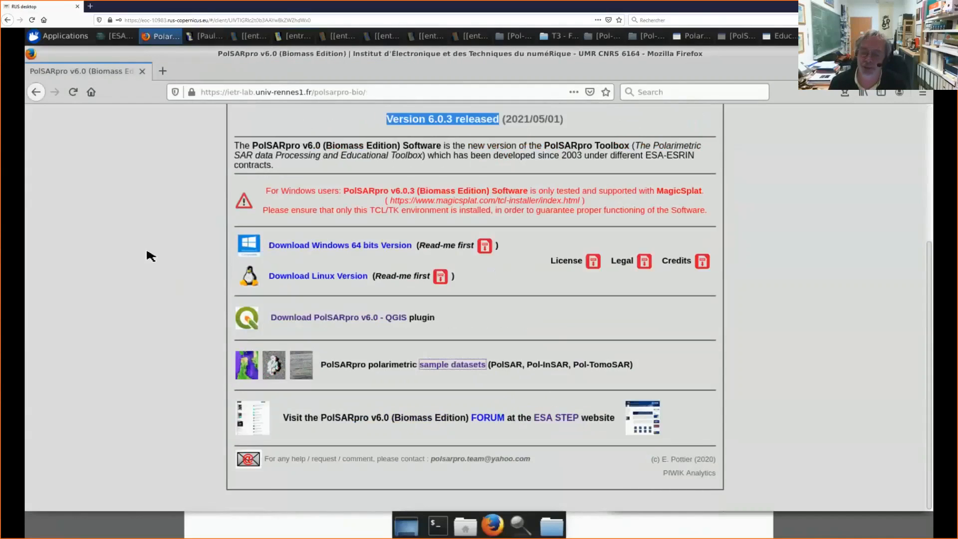
# Step: Open the PolSARpro forum at the ESA STEP website, look through its categories down to PolSARpro, and close the forum page
pyautogui.click(498, 419)
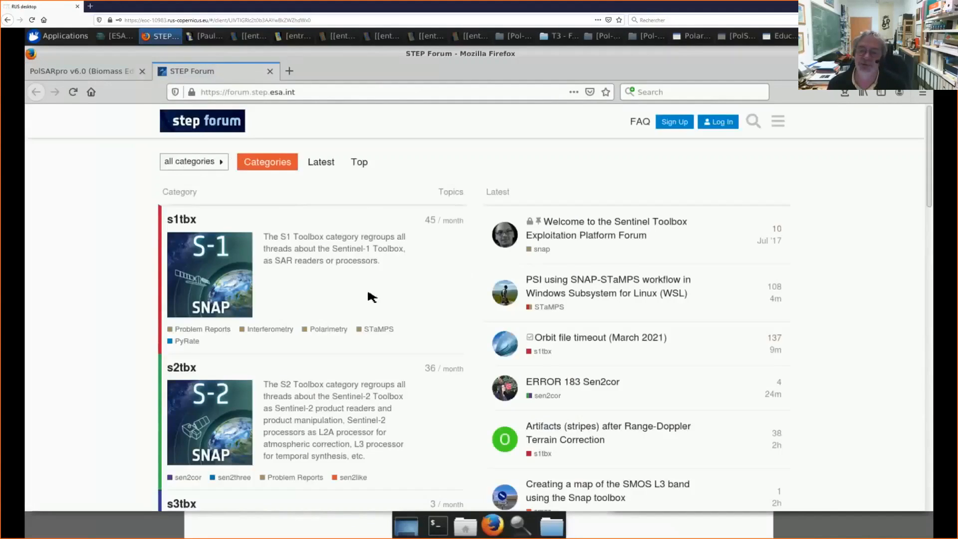
pyautogui.scroll(-2, 175, 331)
pyautogui.scroll(-5, 176, 331)
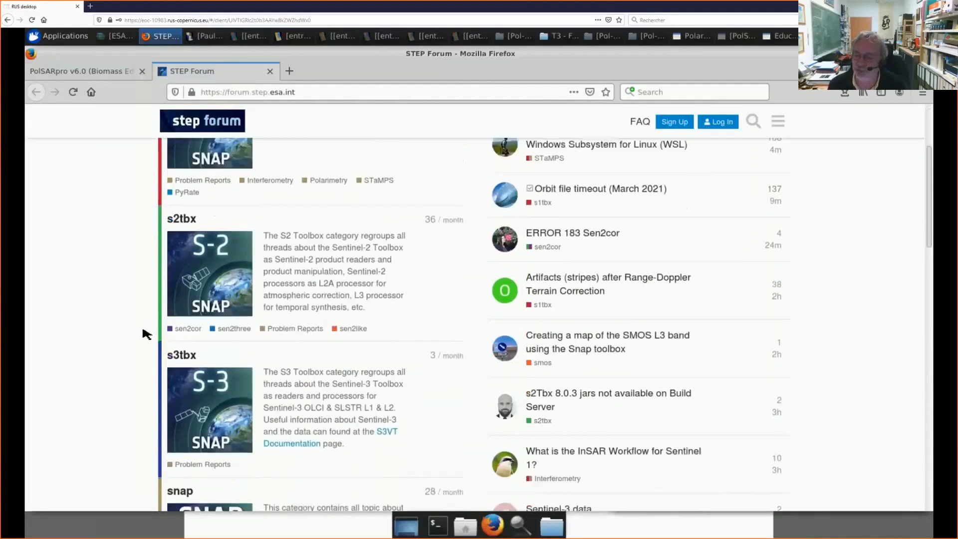
pyautogui.scroll(-3, 148, 335)
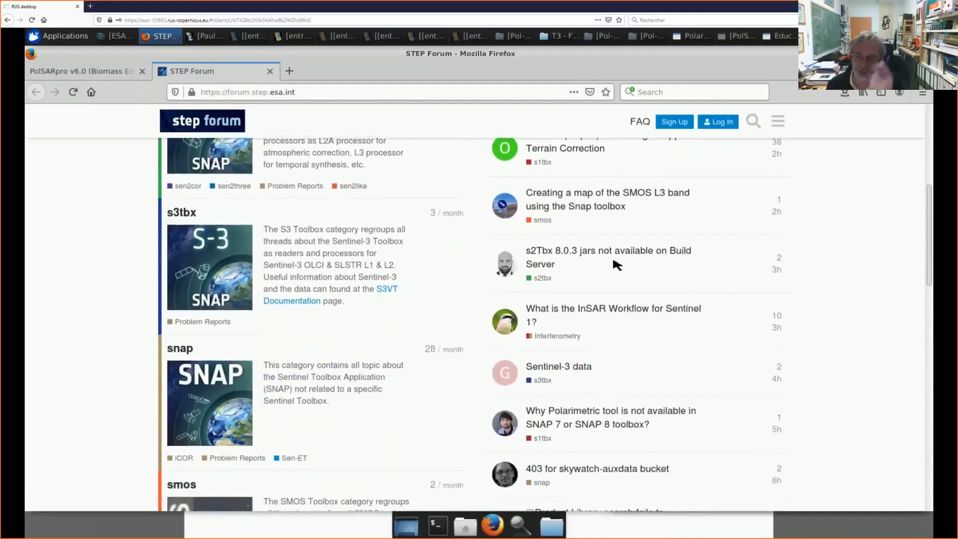
pyautogui.scroll(-6, 306, 275)
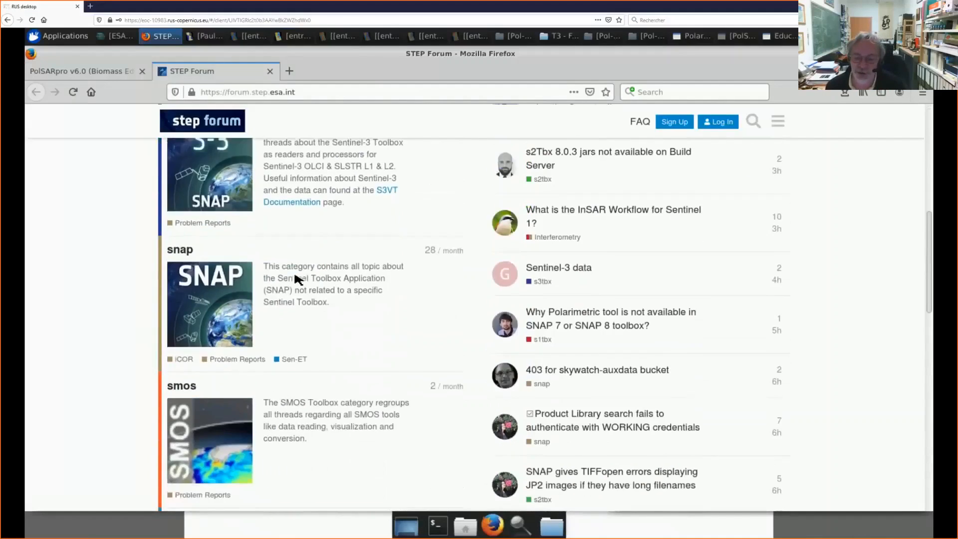
pyautogui.scroll(-4, 303, 280)
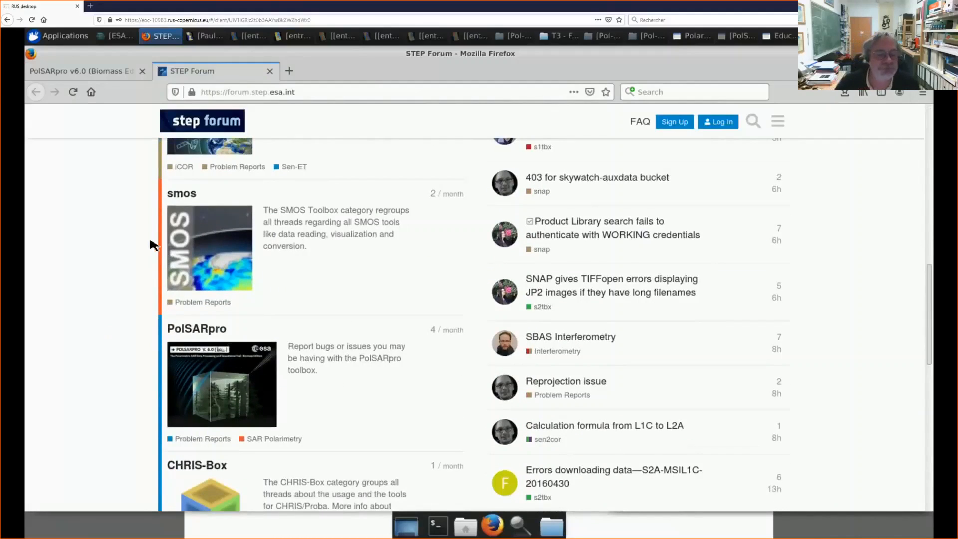
pyautogui.click(269, 72)
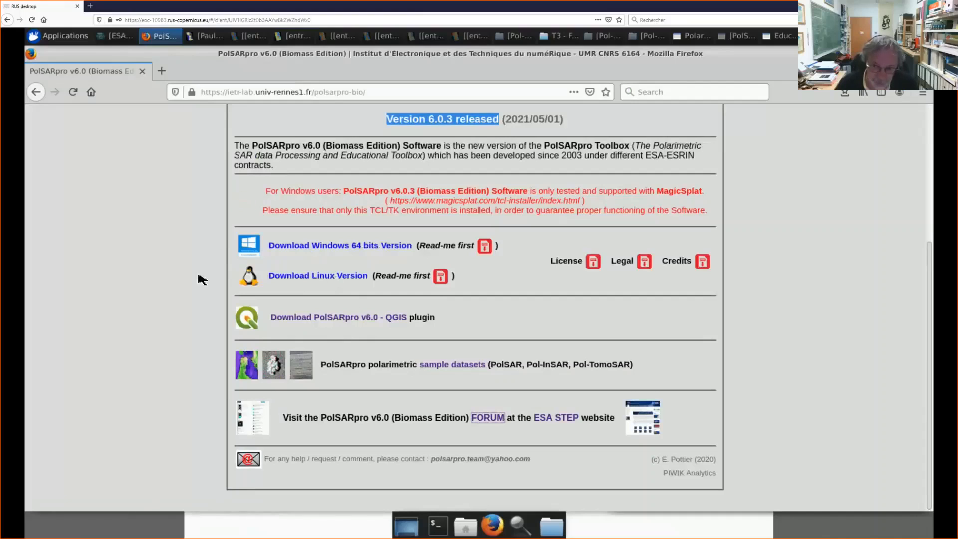
# Step: Open the Windows read-me and examine the Win64 installation procedure, covering the required packages, installation and directory structure
pyautogui.click(491, 248)
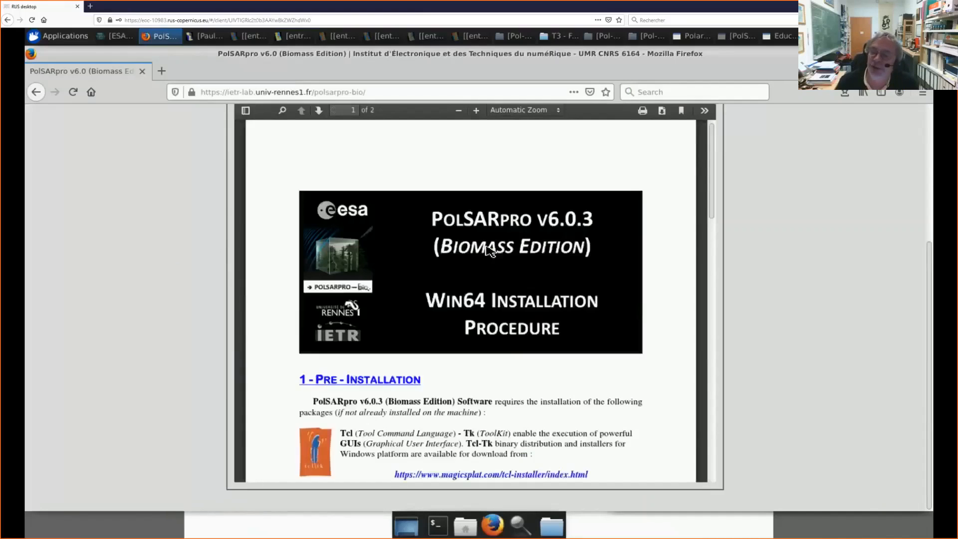
pyautogui.scroll(-1, 519, 318)
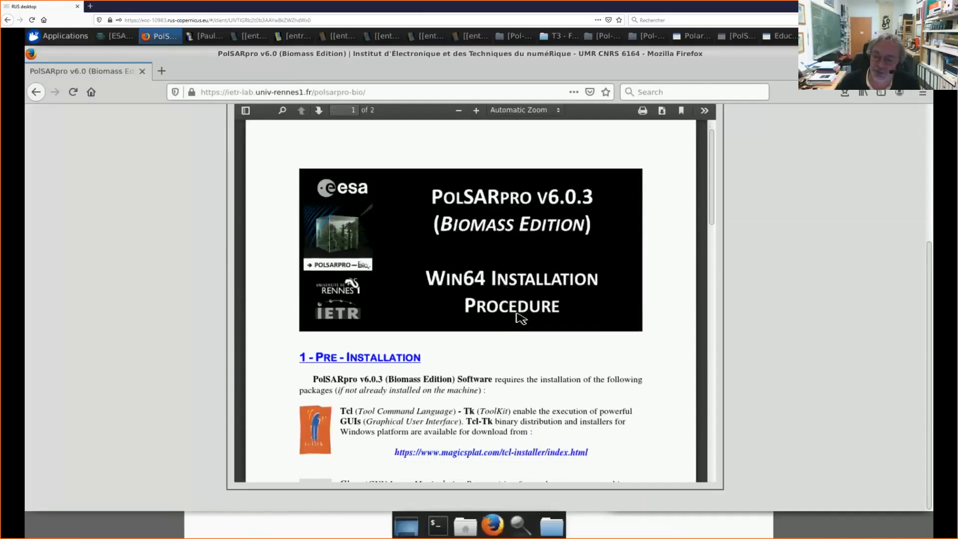
pyautogui.scroll(-6, 519, 317)
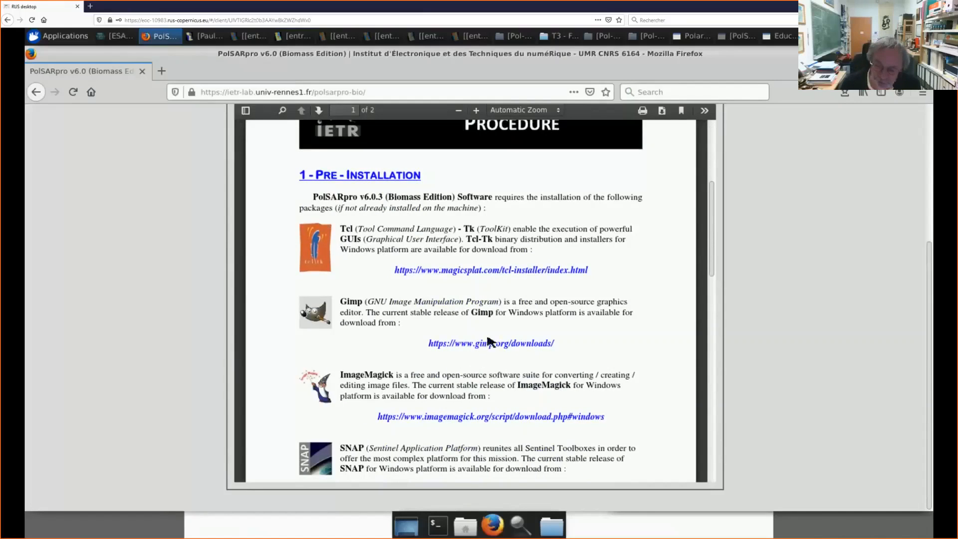
pyautogui.scroll(-2, 491, 342)
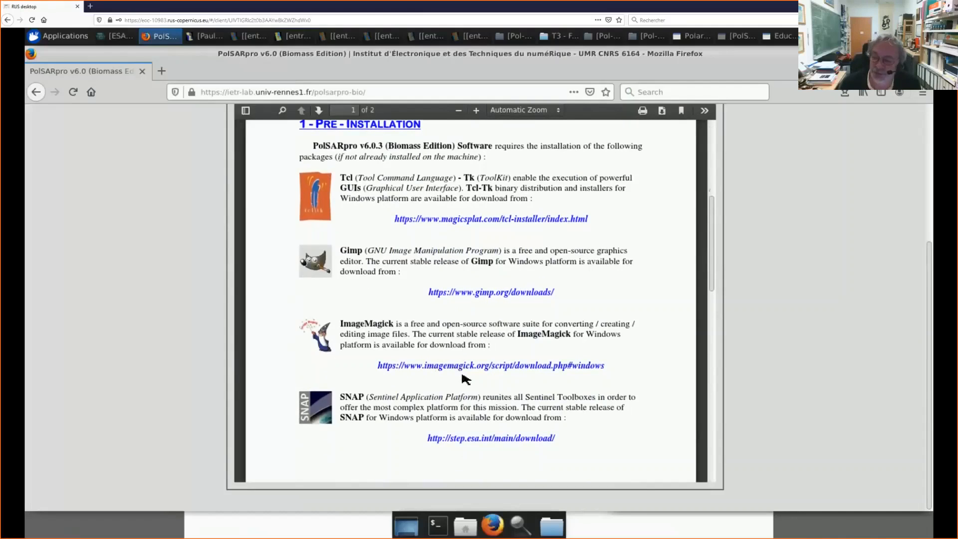
pyautogui.scroll(-2, 466, 379)
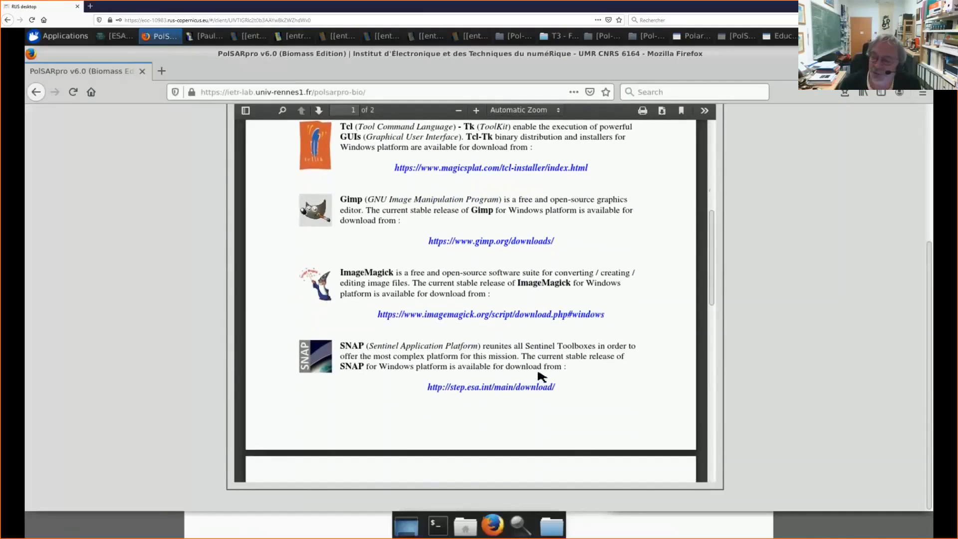
pyautogui.scroll(-6, 540, 375)
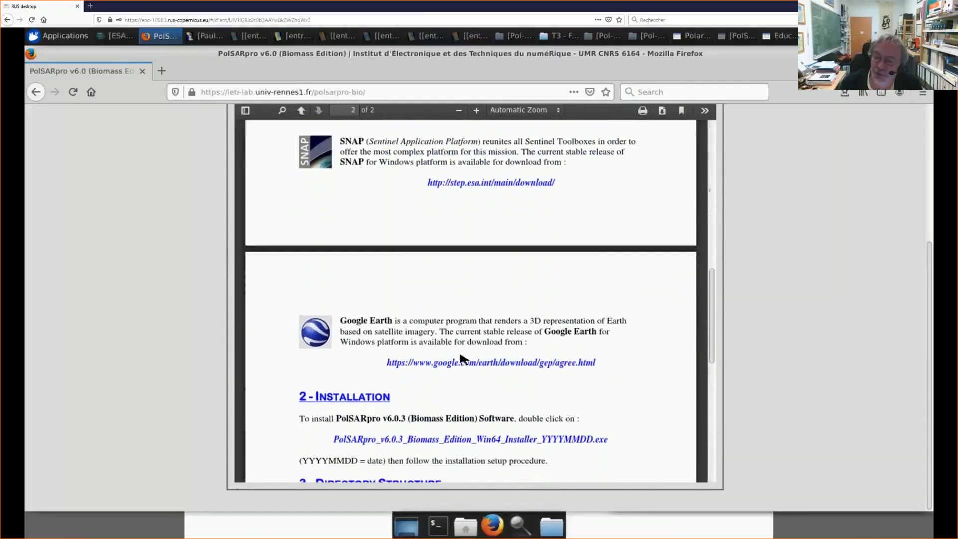
pyautogui.scroll(-4, 481, 379)
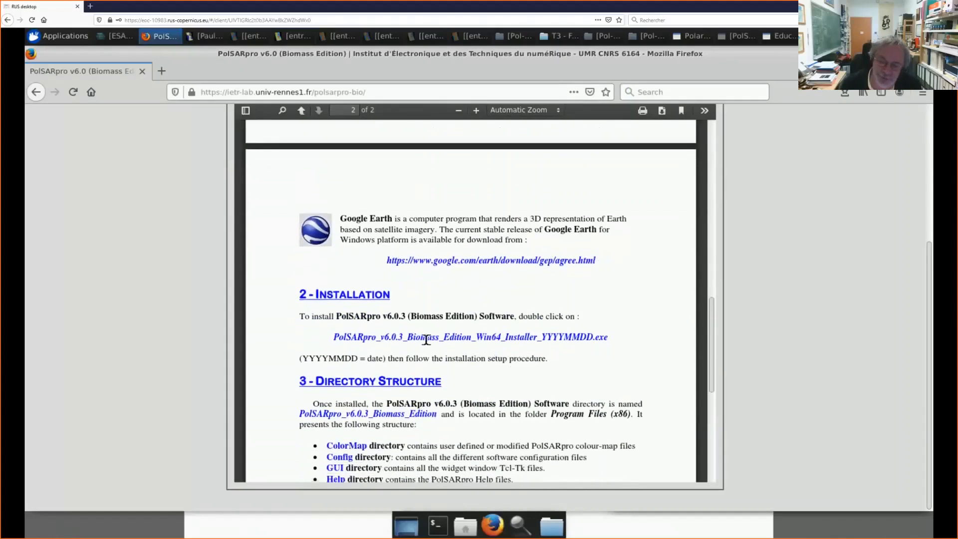
pyautogui.scroll(-1, 468, 343)
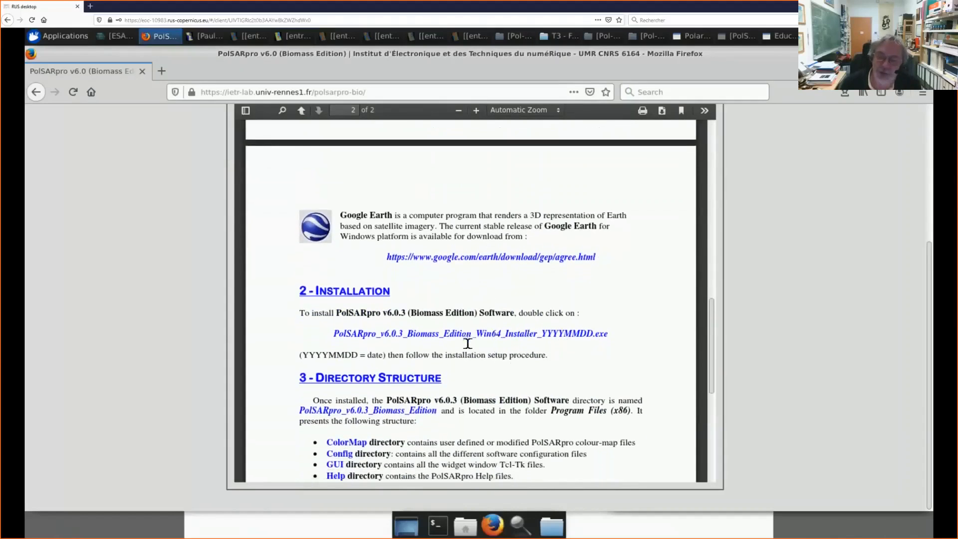
pyautogui.scroll(-5, 467, 343)
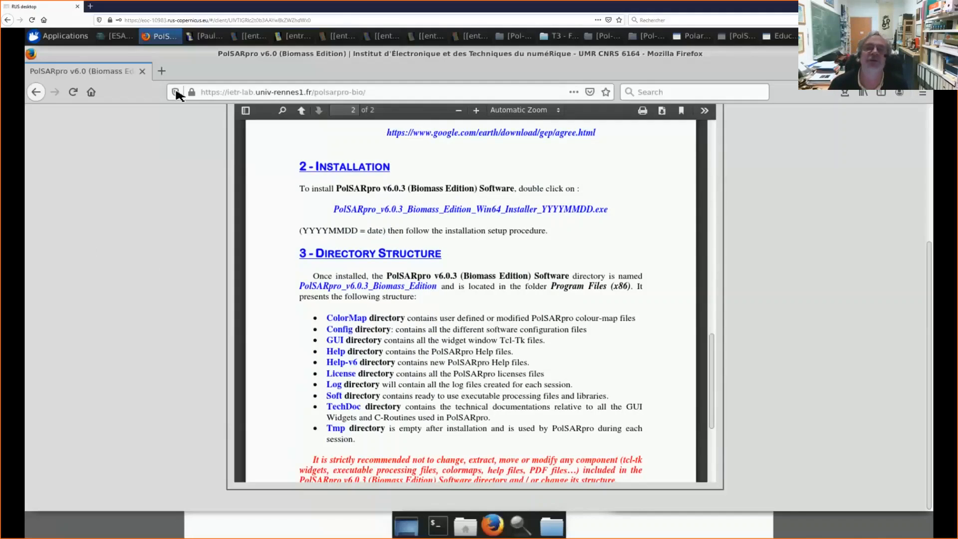
# Step: Close the PolSARpro website, dismiss the application error, and exit the Education window
pyautogui.click(143, 72)
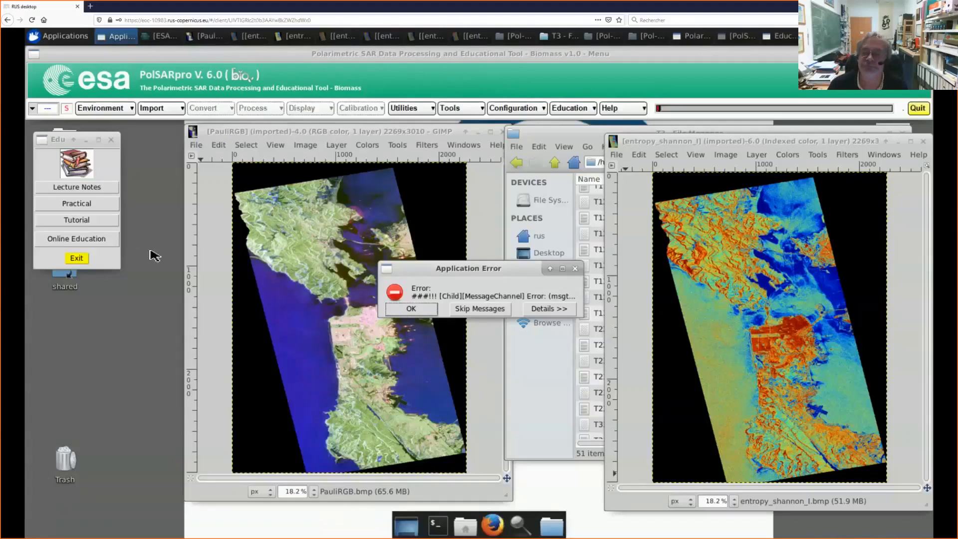
pyautogui.click(409, 309)
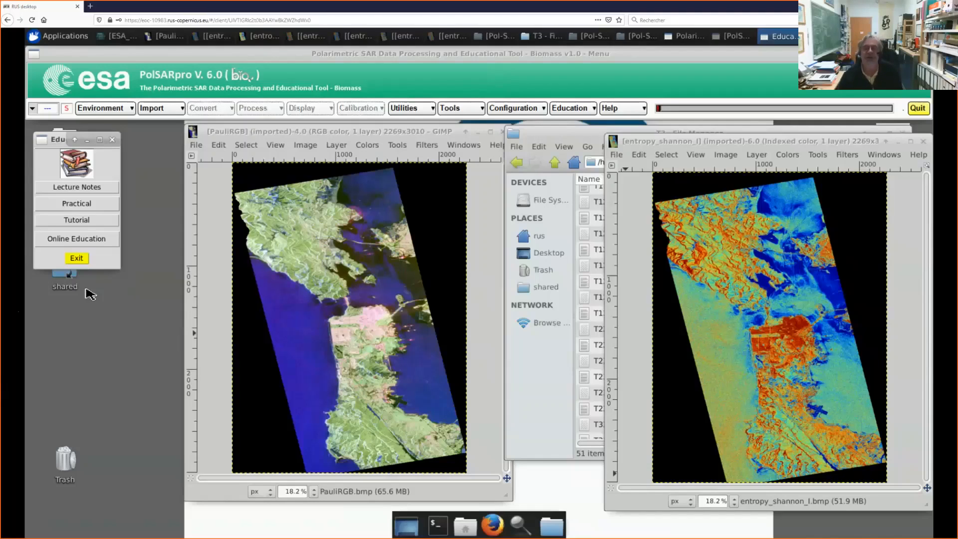
pyautogui.click(79, 259)
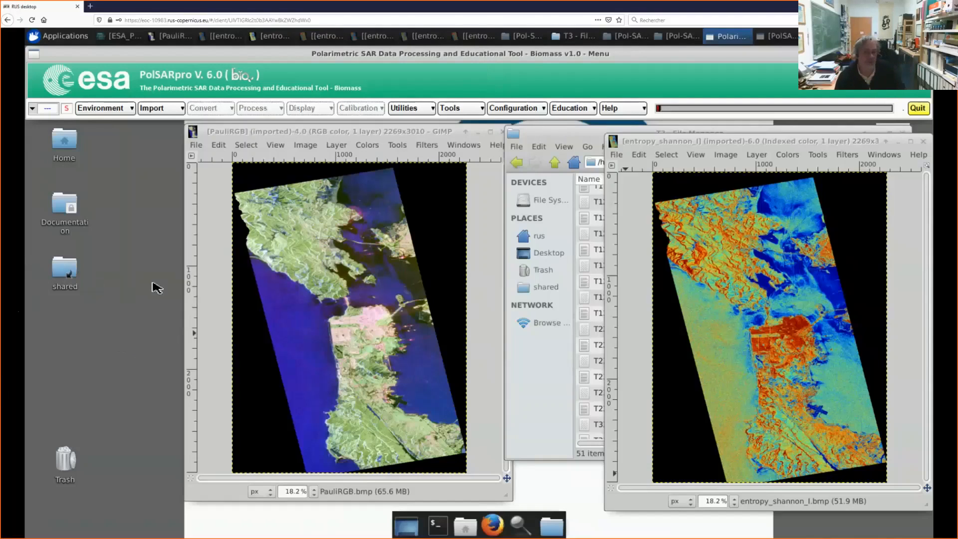
# Step: Select the Dual Data Sets (Single Baseline Pol-InSAR) environment and save it with /shared/Datasets/Pol-SAR_datasets as the master and slave directories
pyautogui.click(133, 107)
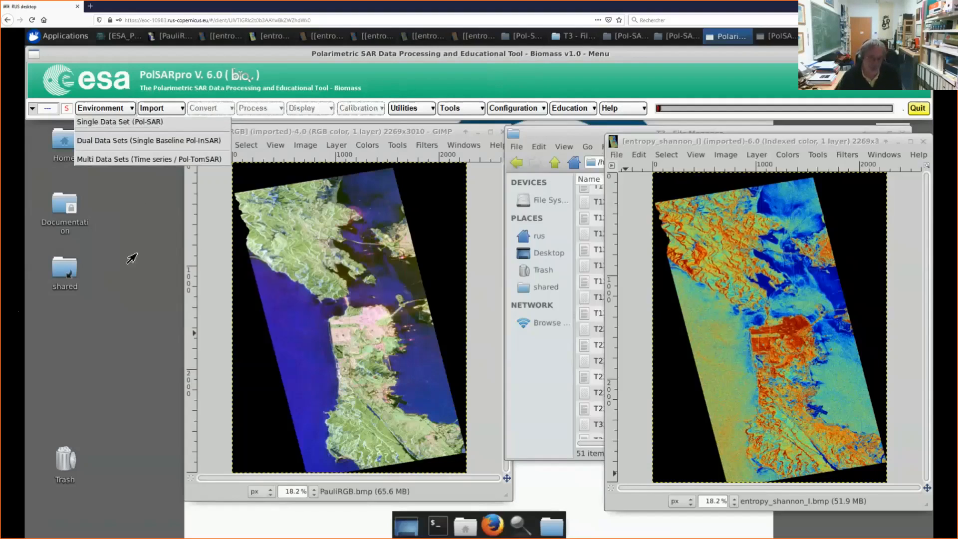
pyautogui.click(141, 146)
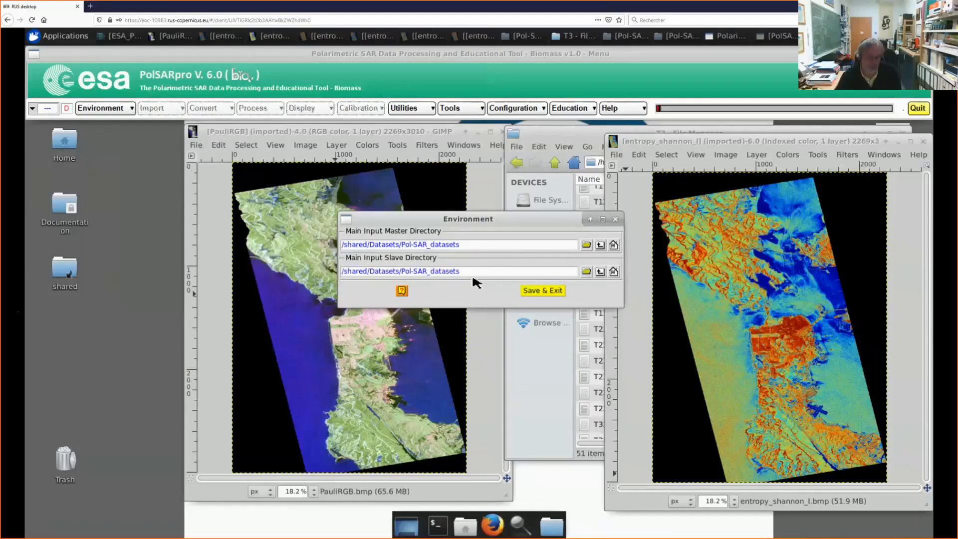
pyautogui.click(544, 295)
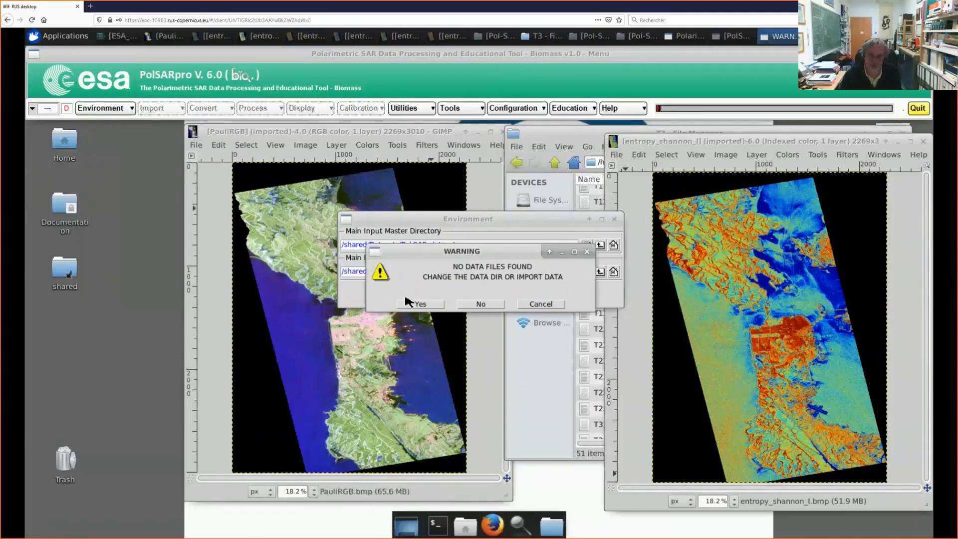
pyautogui.click(421, 304)
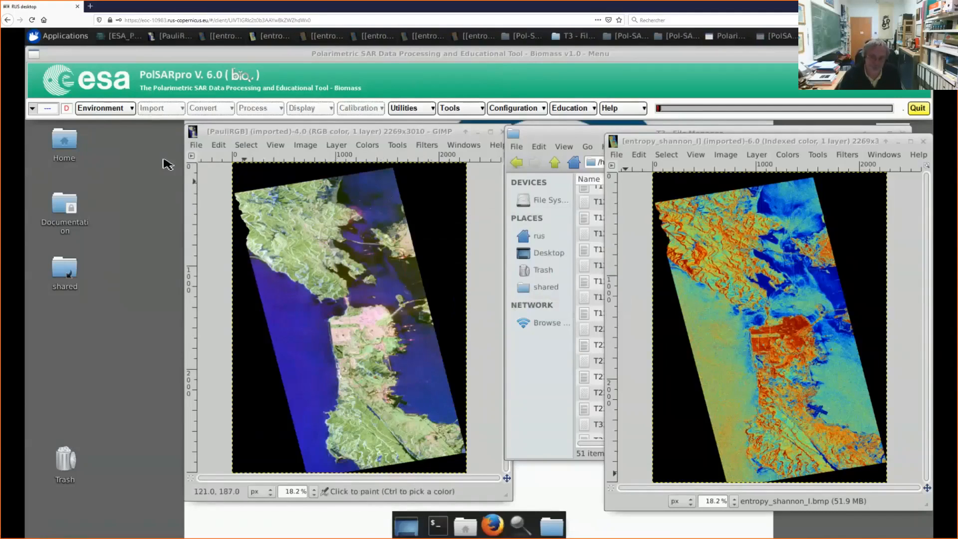
# Step: View the Multi Data Sets (Time series / Pol-TomSAR) environment, try to save it with a single input directory, and exit without saving
pyautogui.click(106, 110)
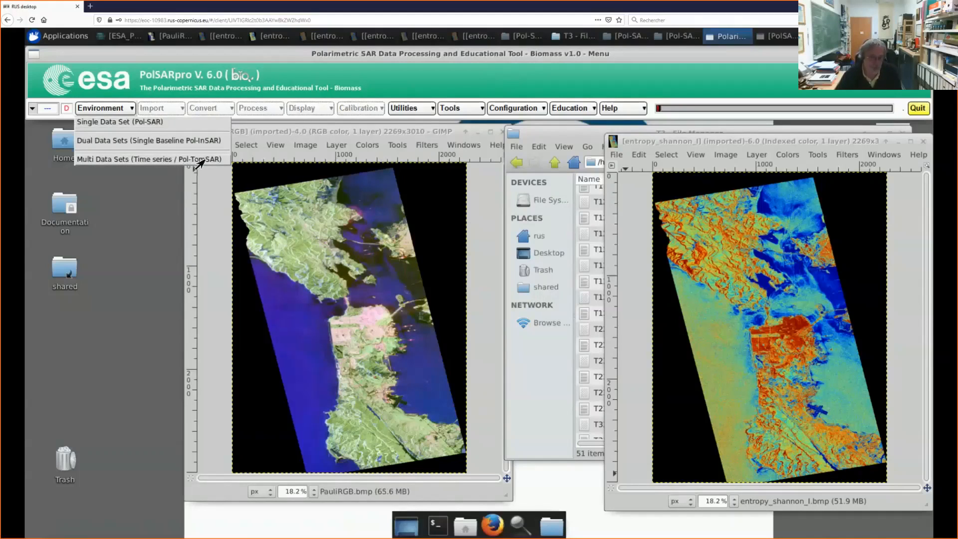
pyautogui.click(167, 159)
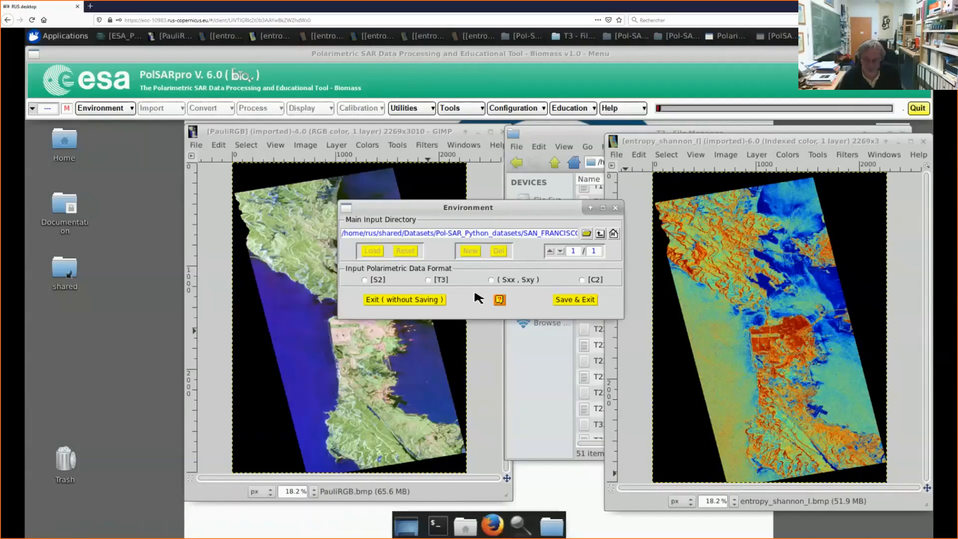
pyautogui.click(579, 302)
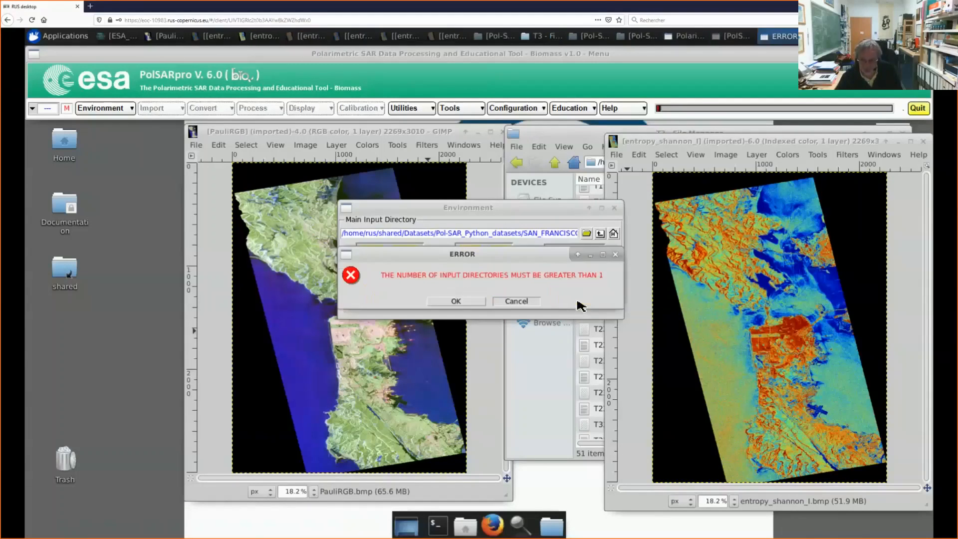
pyautogui.click(467, 302)
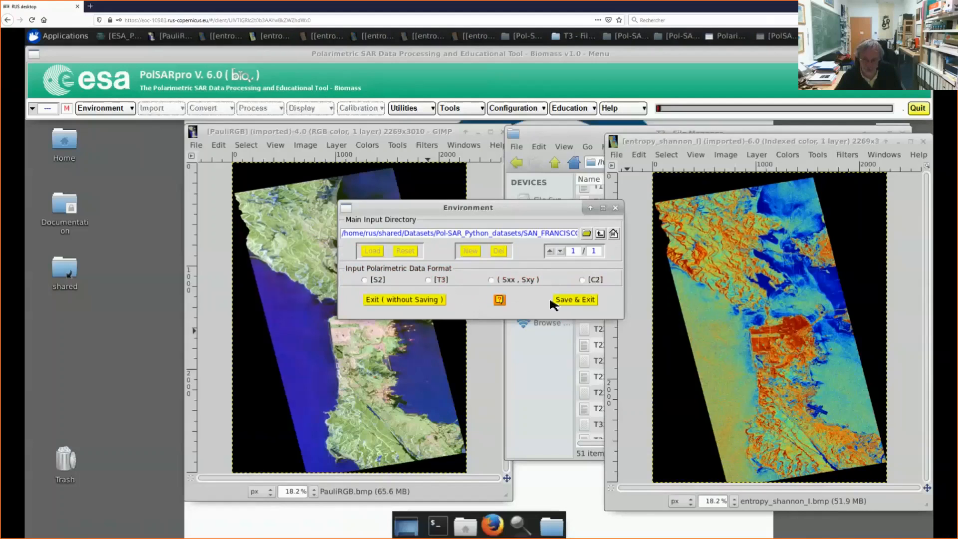
pyautogui.click(434, 300)
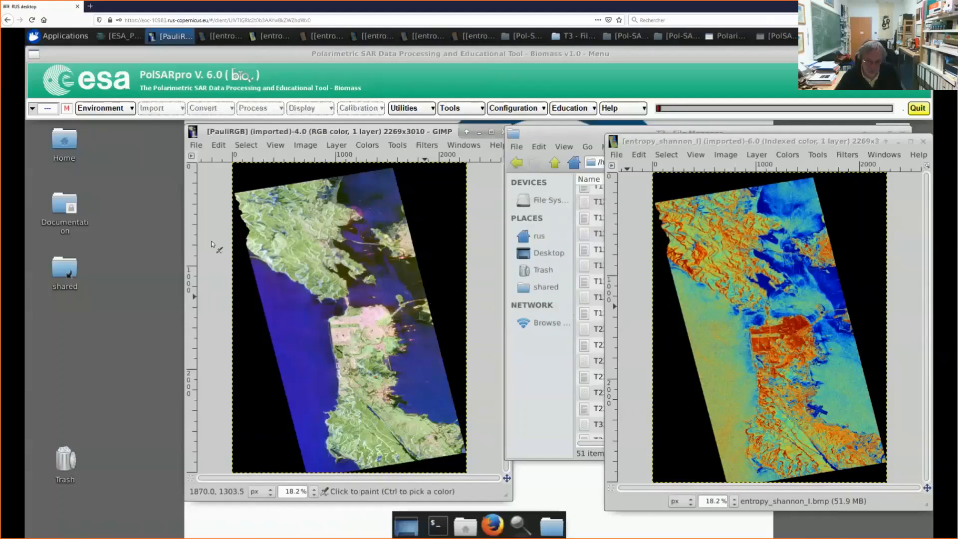